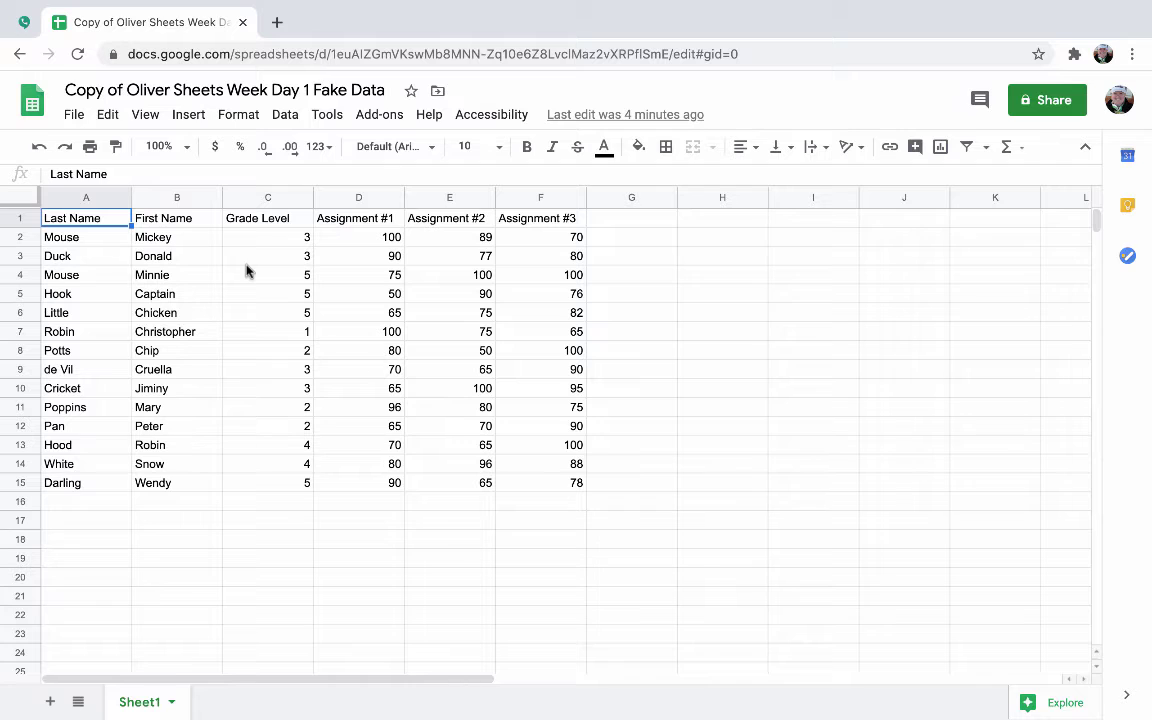
# Step: Freeze row 1 so the header row stays fixed while scrolling
pyautogui.click(162, 222)
pyautogui.click(89, 210)
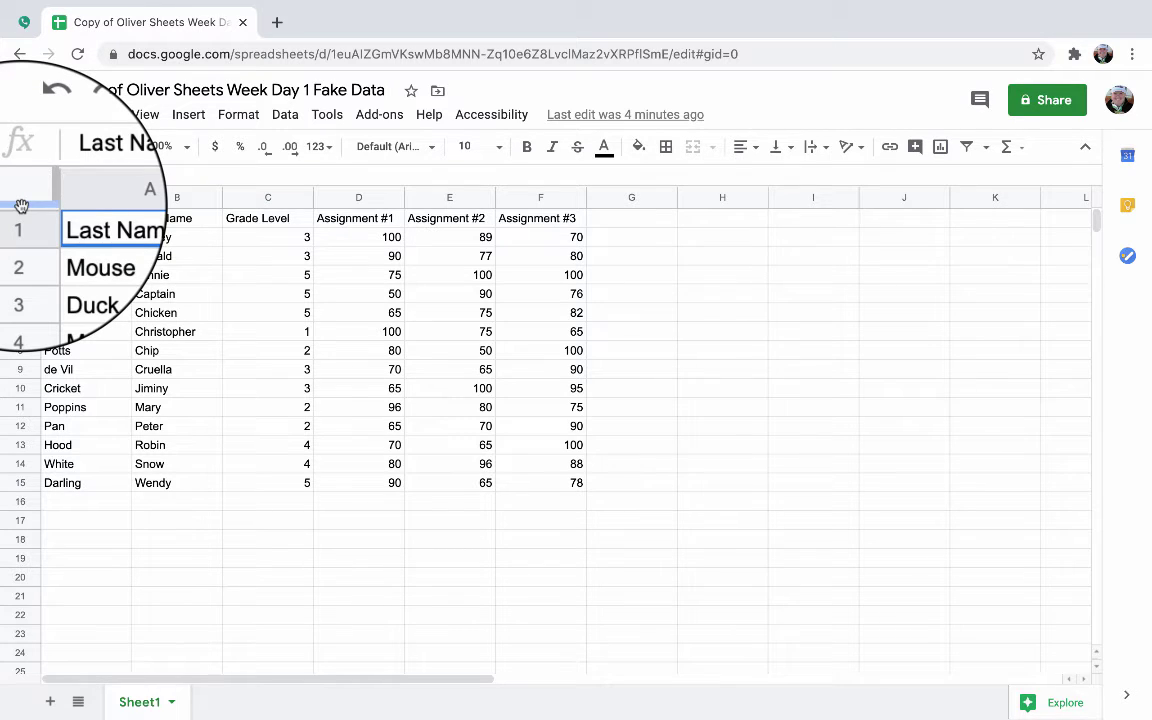
pyautogui.moveTo(21, 205); pyautogui.dragTo(22, 225)
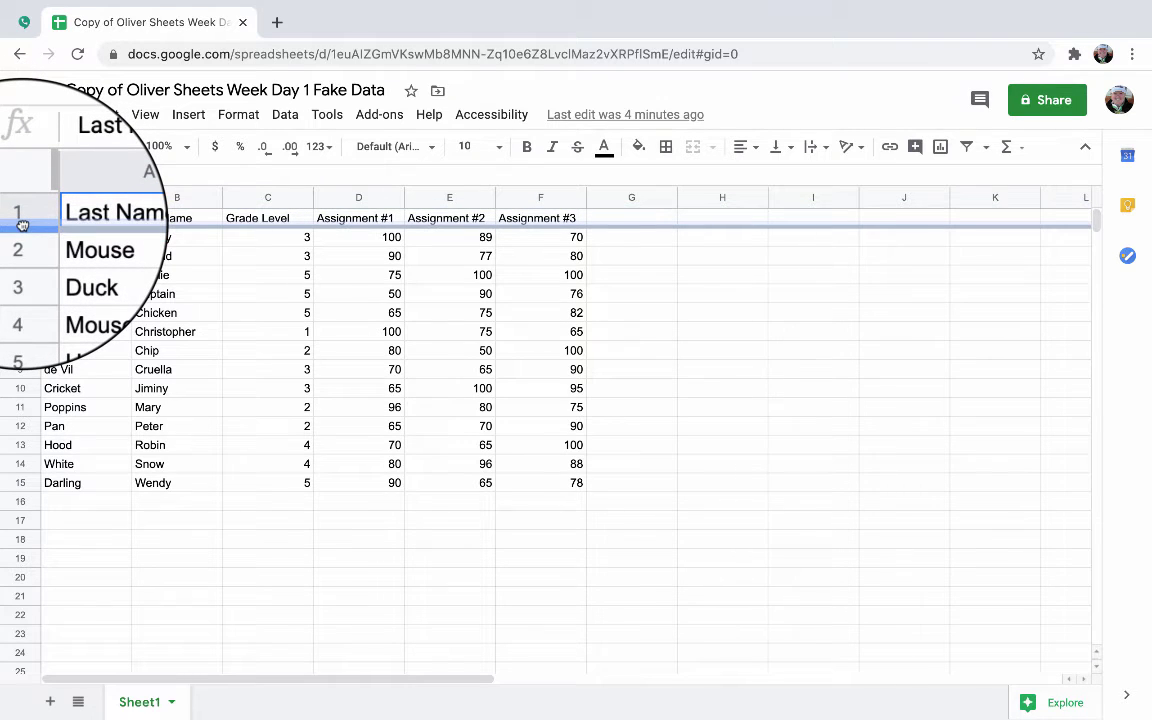
pyautogui.moveTo(22, 225); pyautogui.dragTo(22, 228)
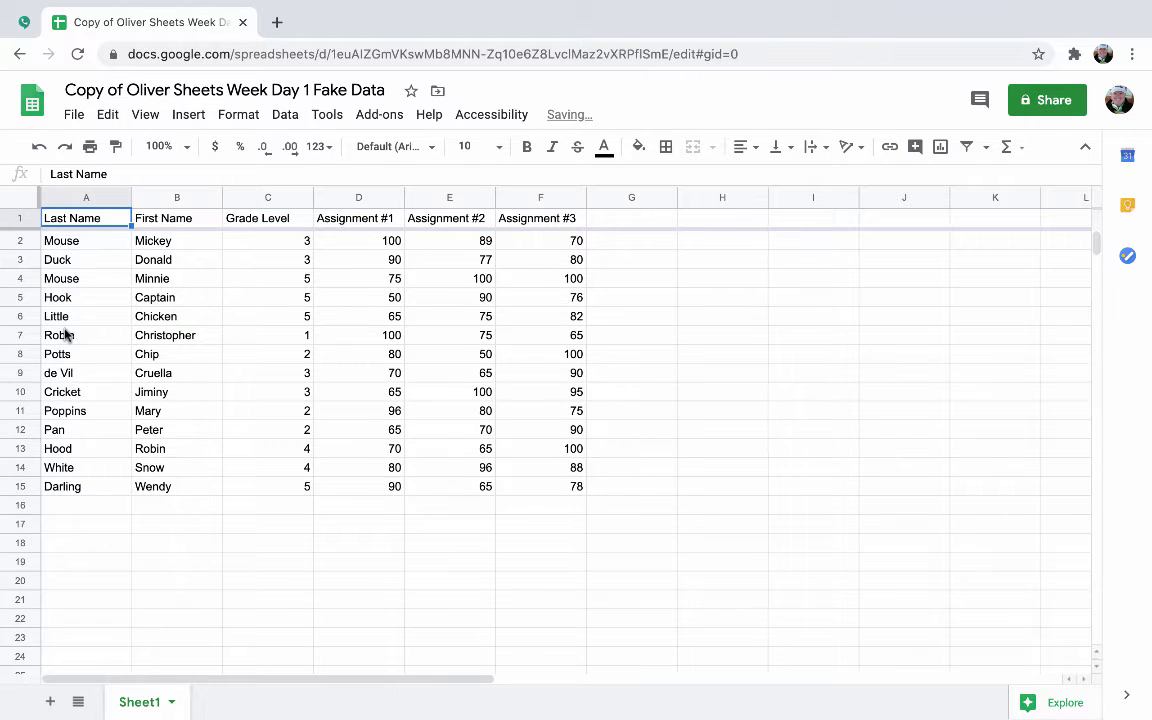
pyautogui.scroll(-5, 64, 335)
pyautogui.scroll(-1, 64, 335)
pyautogui.scroll(5, 64, 335)
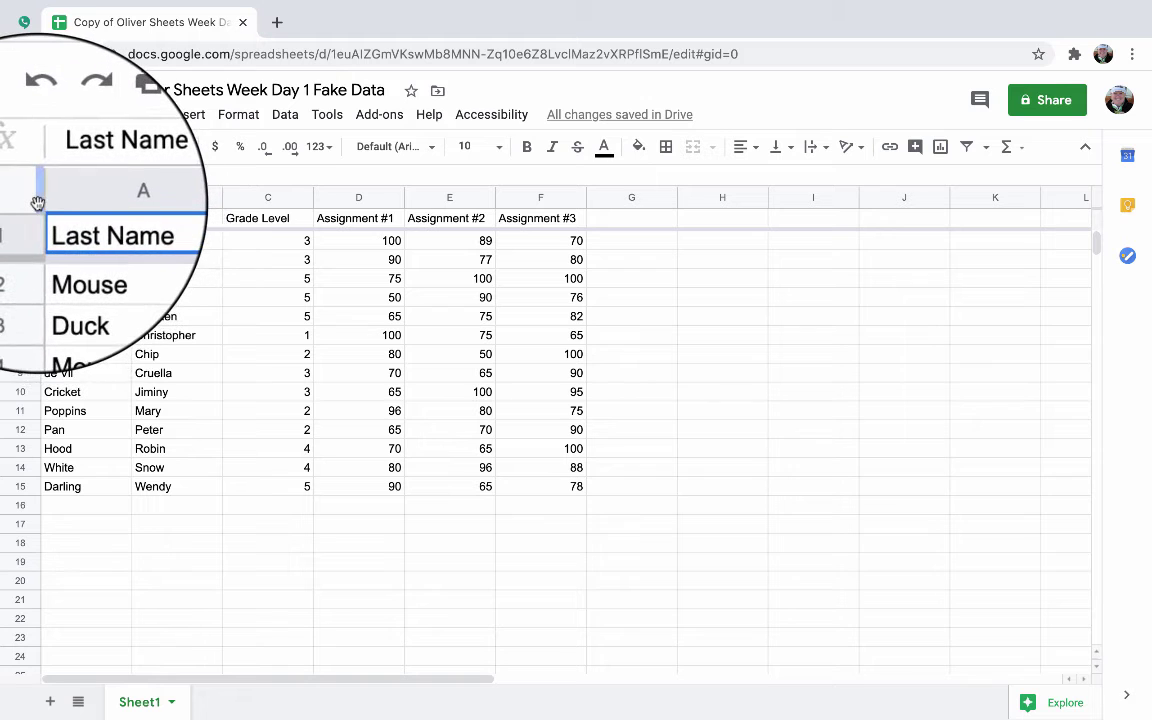
# Step: Freeze columns A–B so Last Name and First Name stay in place
pyautogui.moveTo(37, 200); pyautogui.dragTo(219, 195)
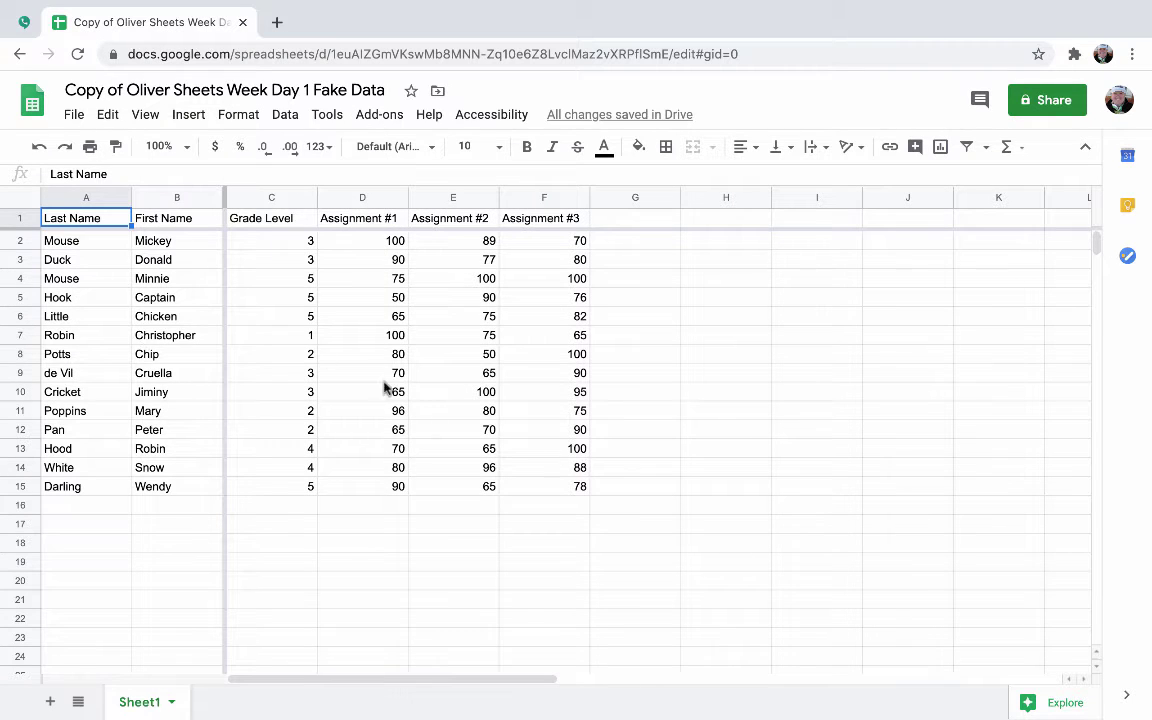
pyautogui.hscroll(7, 384, 388)
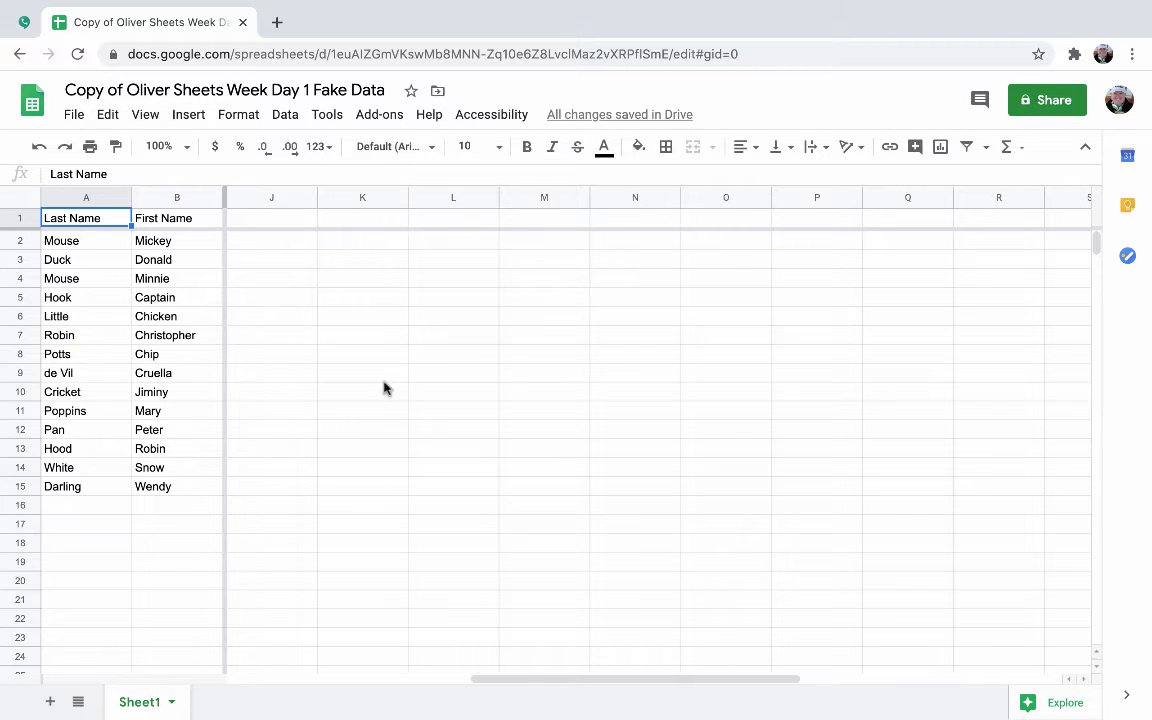
pyautogui.hscroll(1, 384, 388)
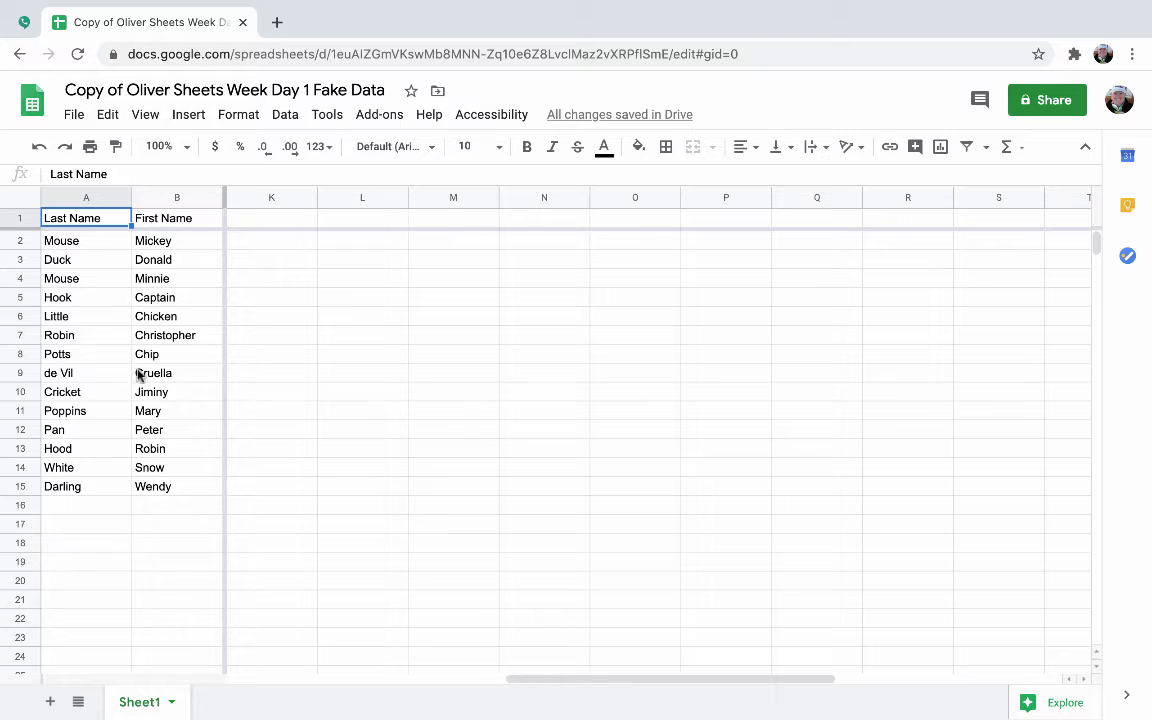
pyautogui.hscroll(-8, 350, 468)
pyautogui.scroll(-1, 350, 468)
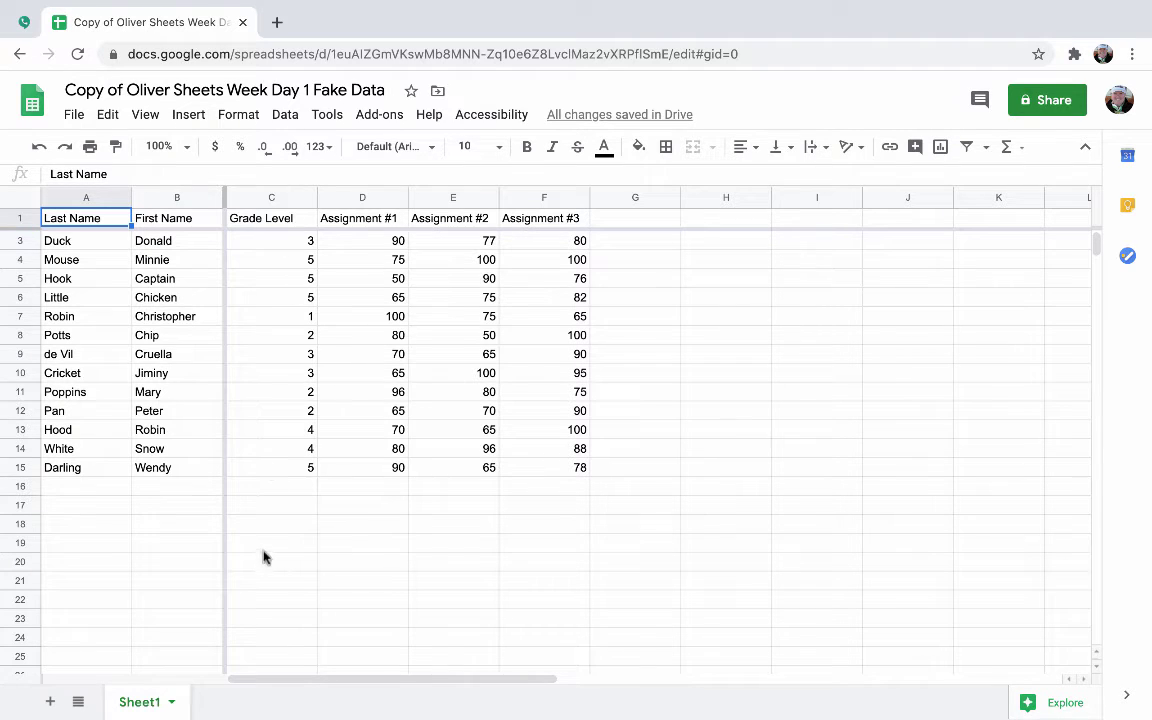
# Step: Sort the sheet by column C, Grade Level, A→Z
pyautogui.click(272, 221)
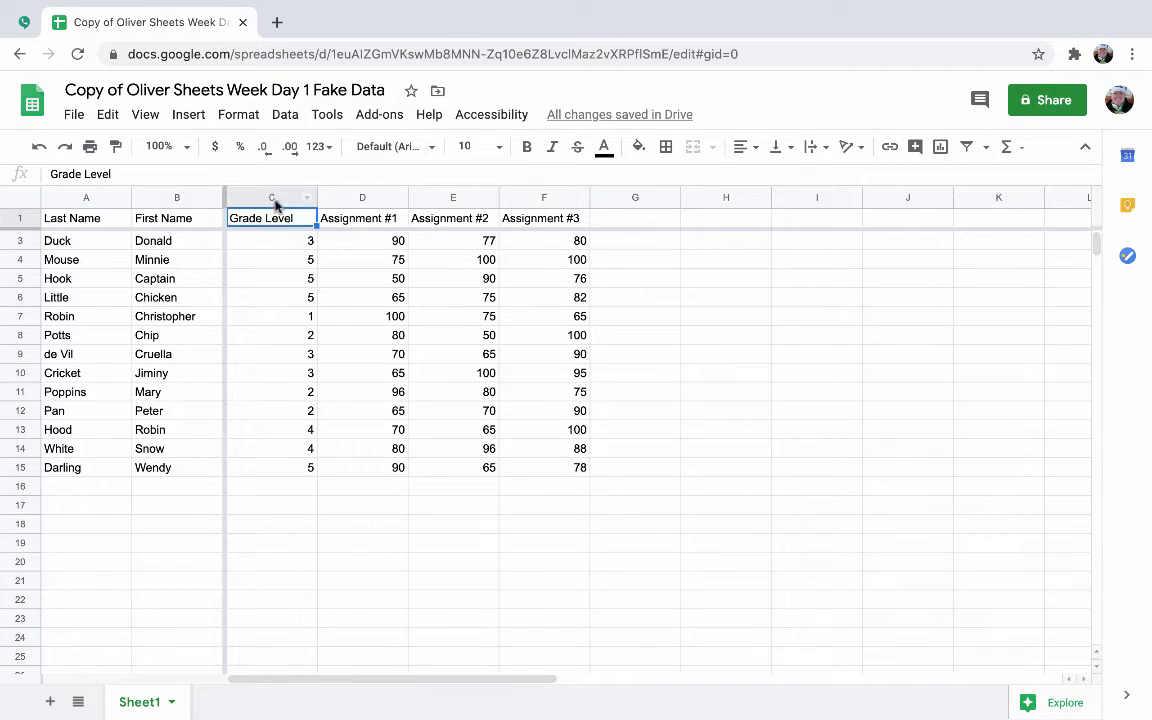
pyautogui.click(277, 200)
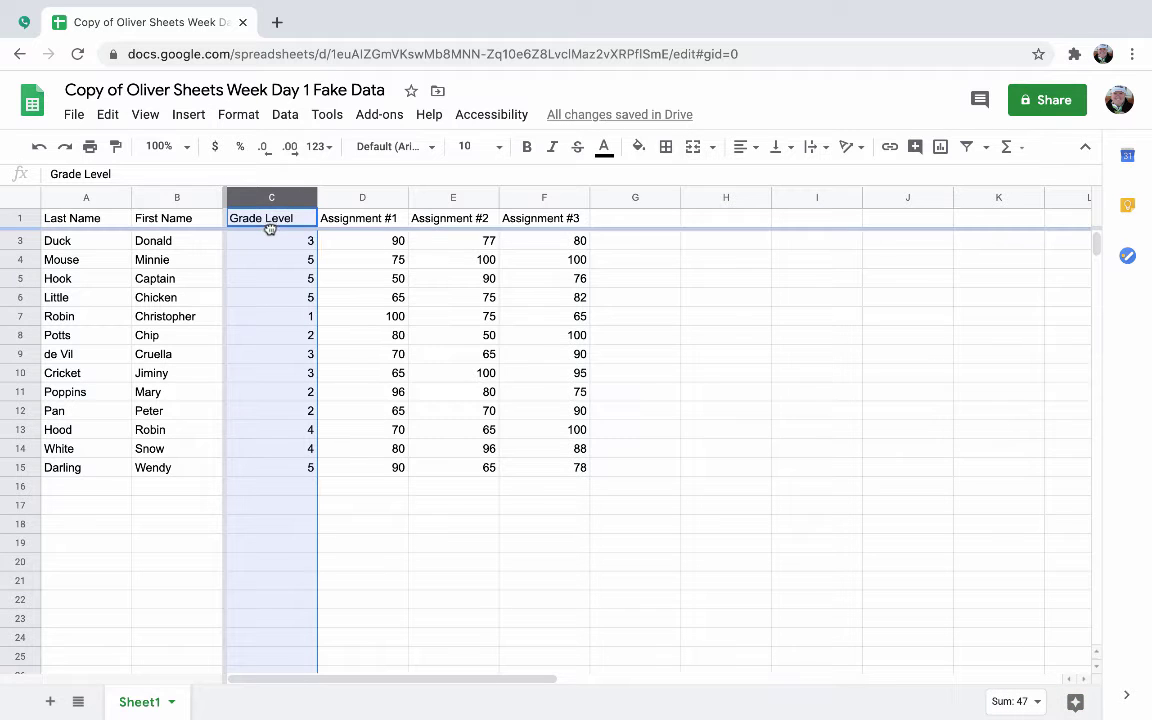
pyautogui.click(279, 227)
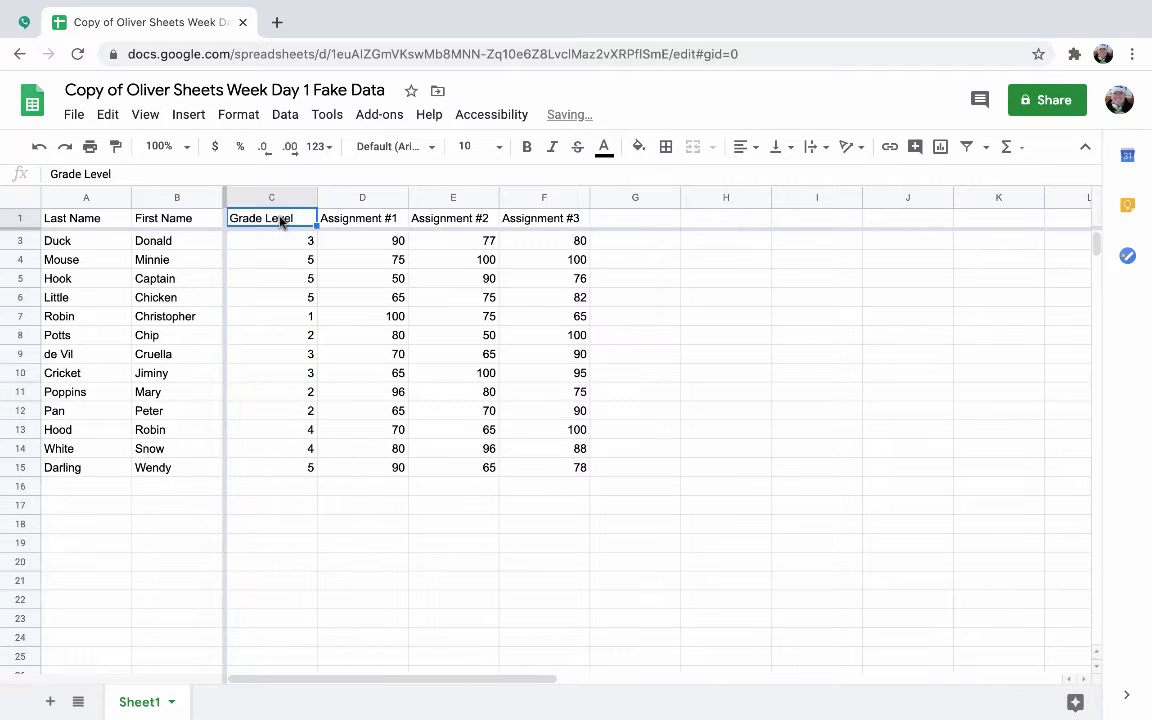
pyautogui.click(285, 115)
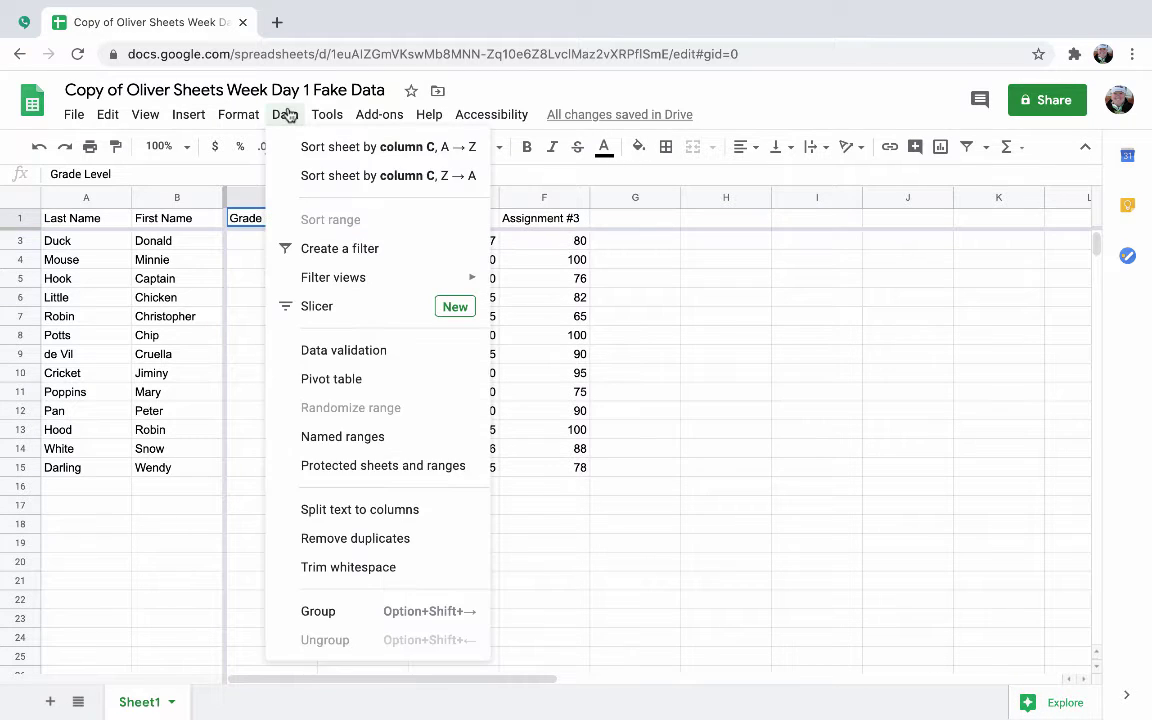
pyautogui.click(430, 150)
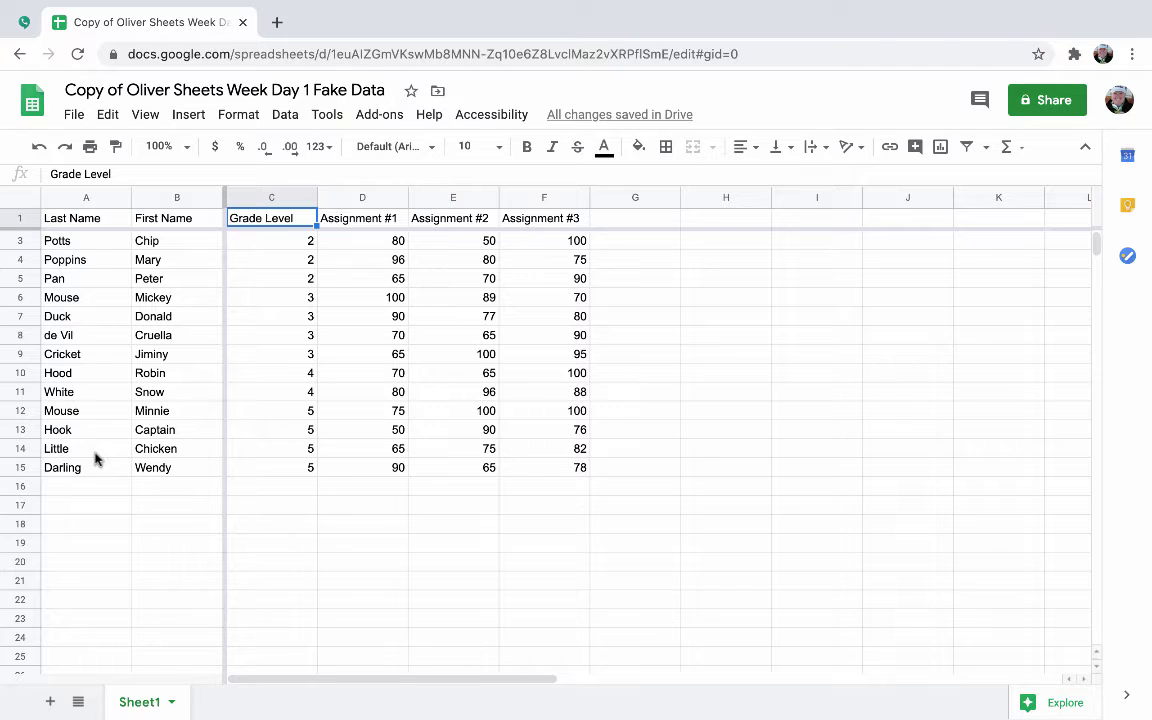
# Step: Sort the sheet by column A, Last Name, A→Z
pyautogui.click(92, 217)
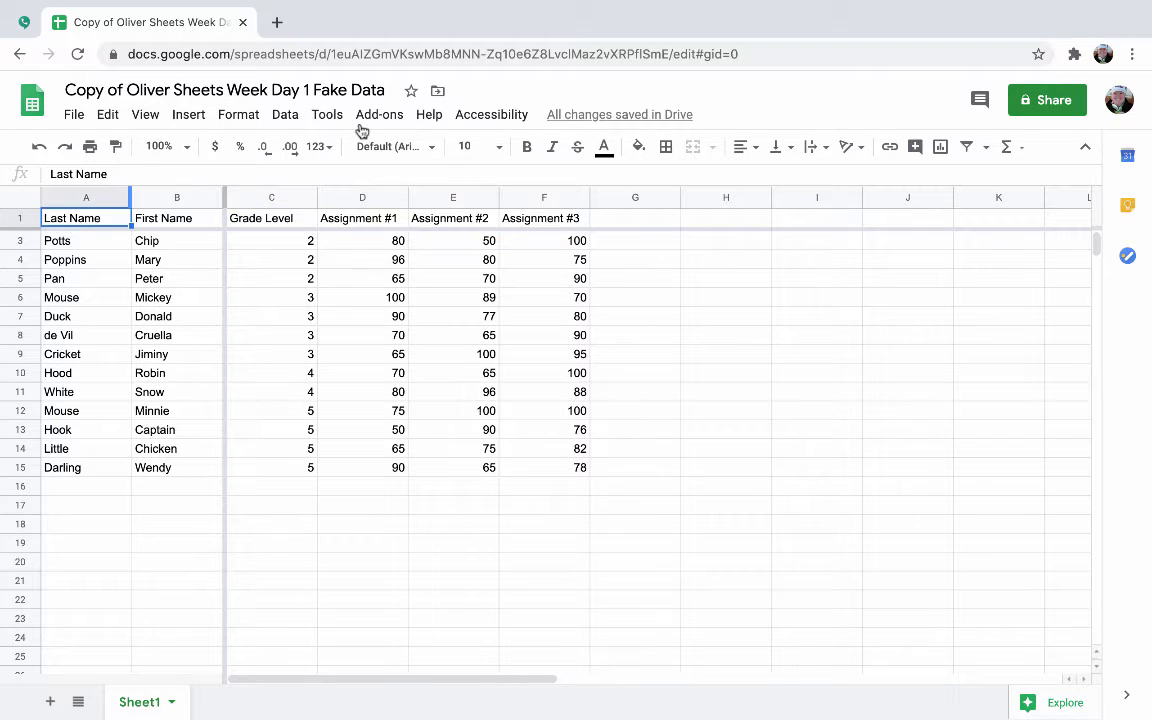
pyautogui.click(287, 115)
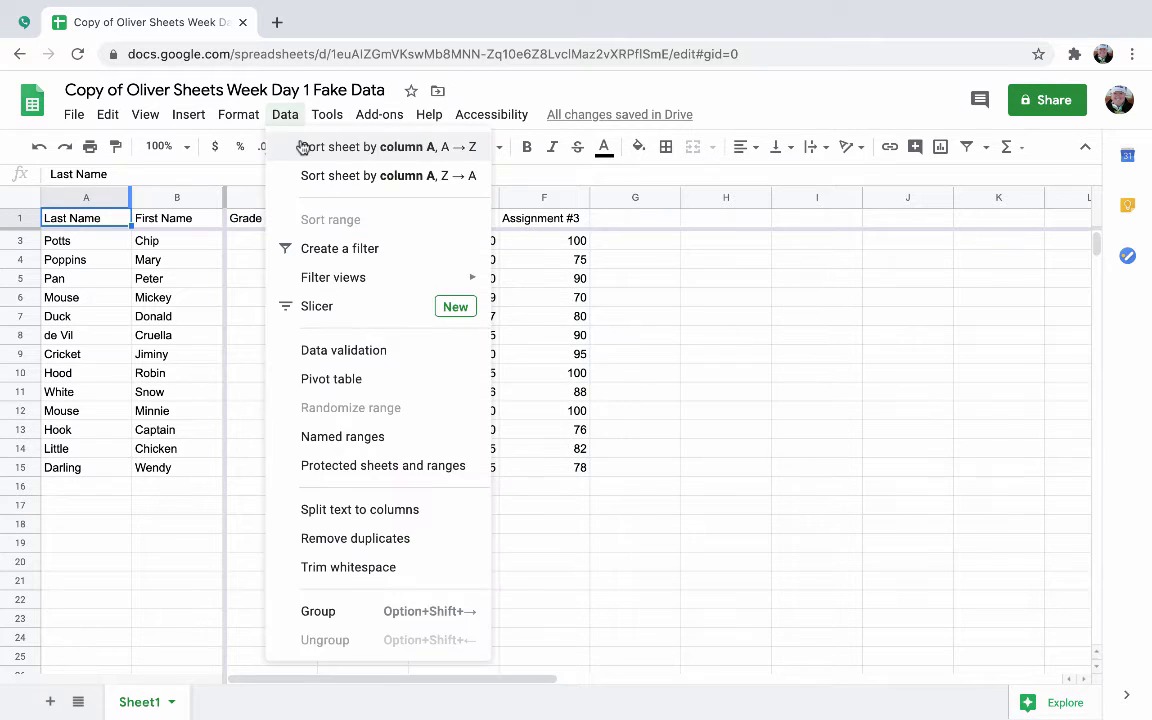
pyautogui.click(302, 147)
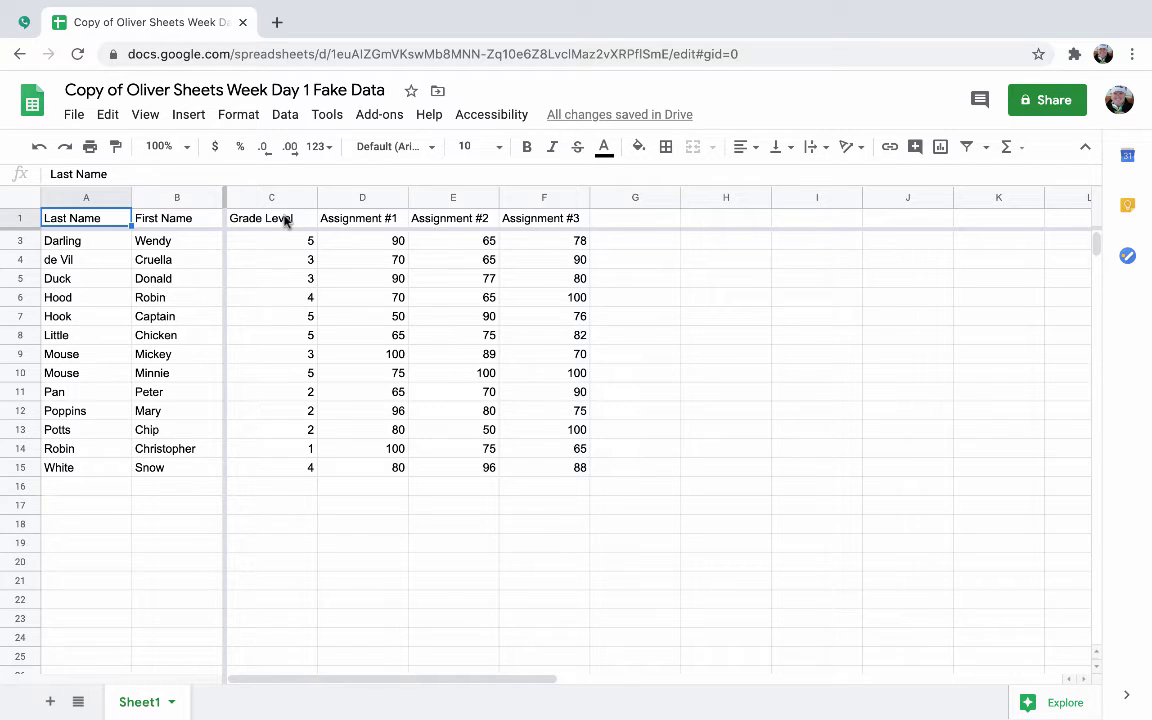
# Step: Re-sort the sheet by column C, Grade Level, A→Z
pyautogui.click(285, 220)
pyautogui.click(286, 115)
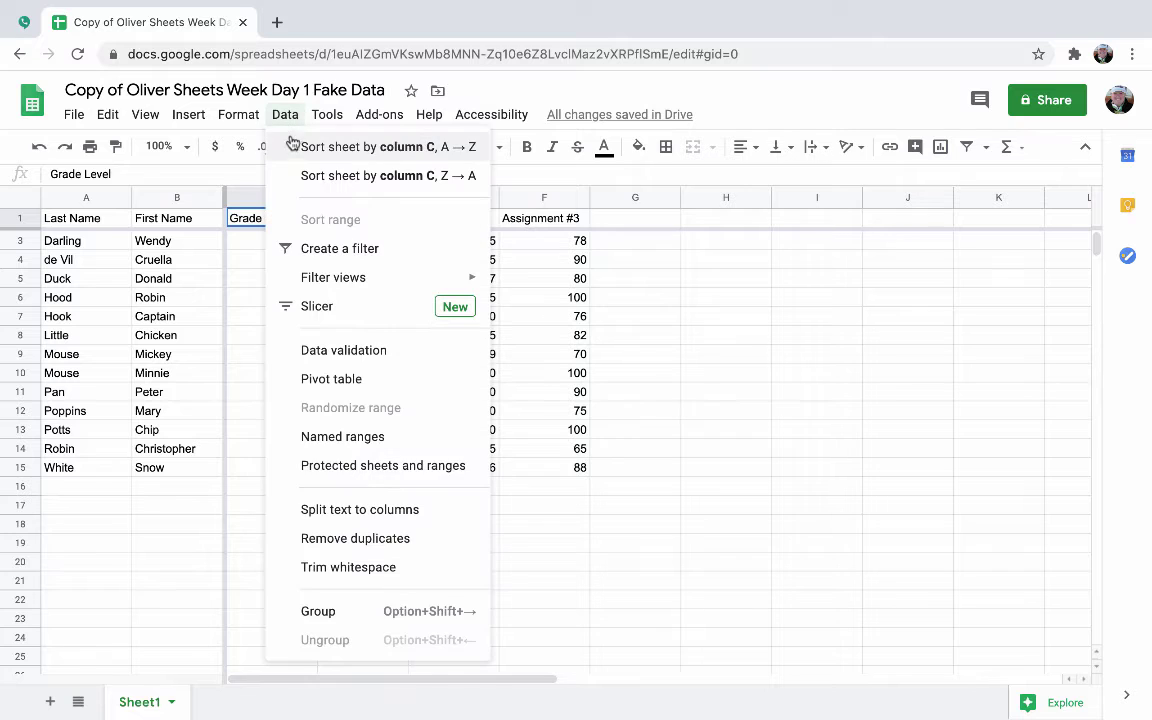
pyautogui.click(291, 146)
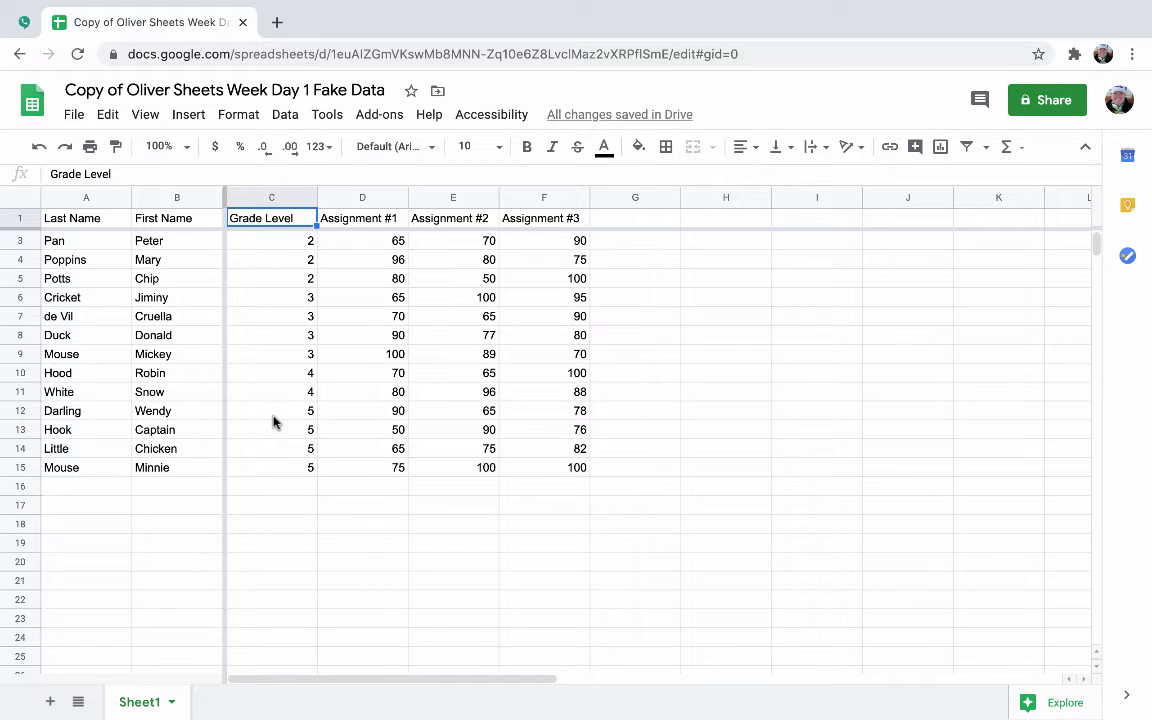
pyautogui.scroll(1, 174, 376)
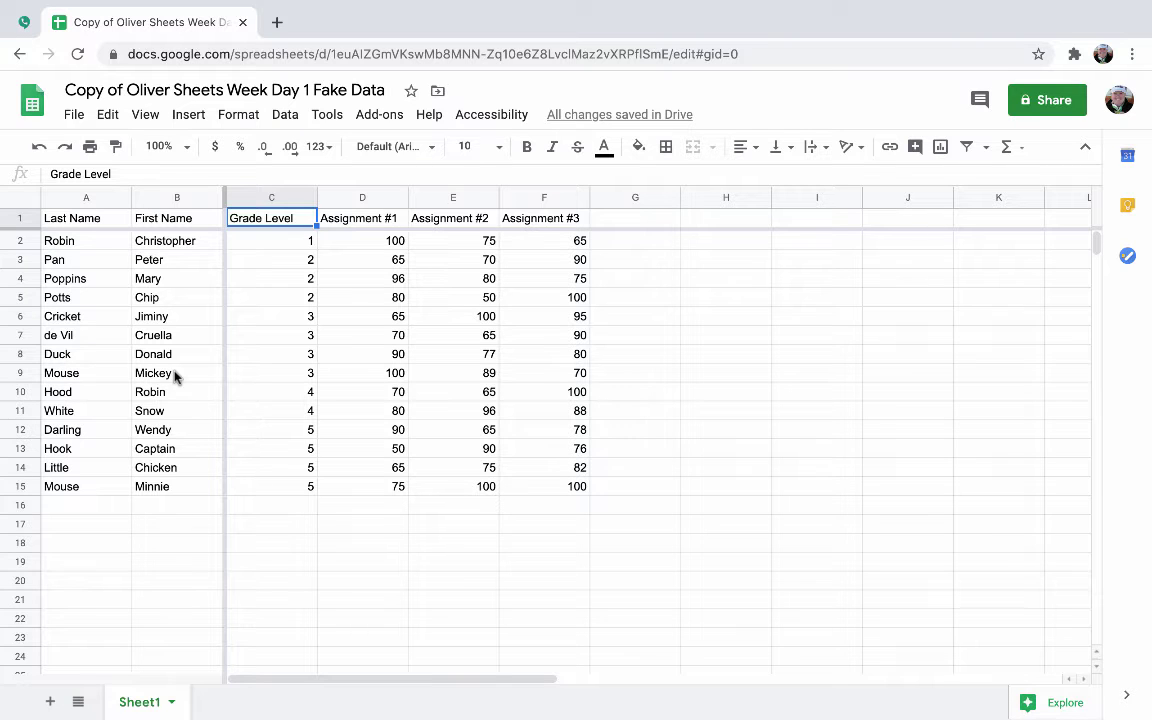
# Step: Enter =AVERAGE(D2:D15) in D16 and fill it right through F16
pyautogui.click(347, 509)
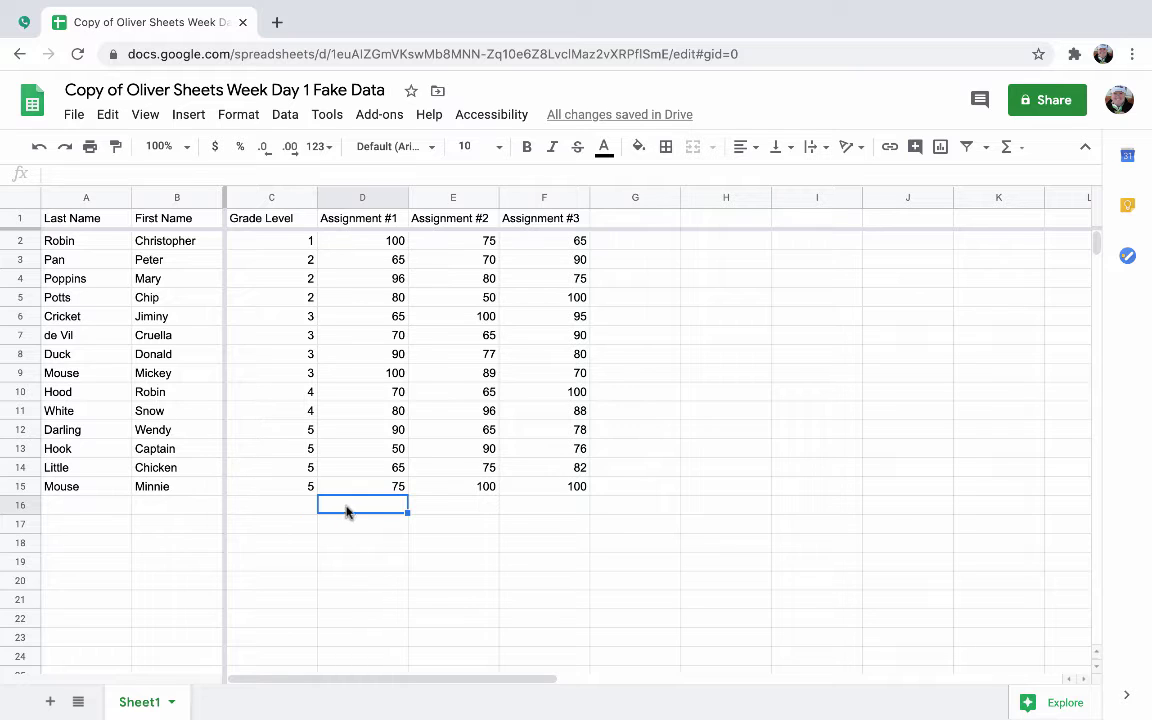
pyautogui.write('=av')
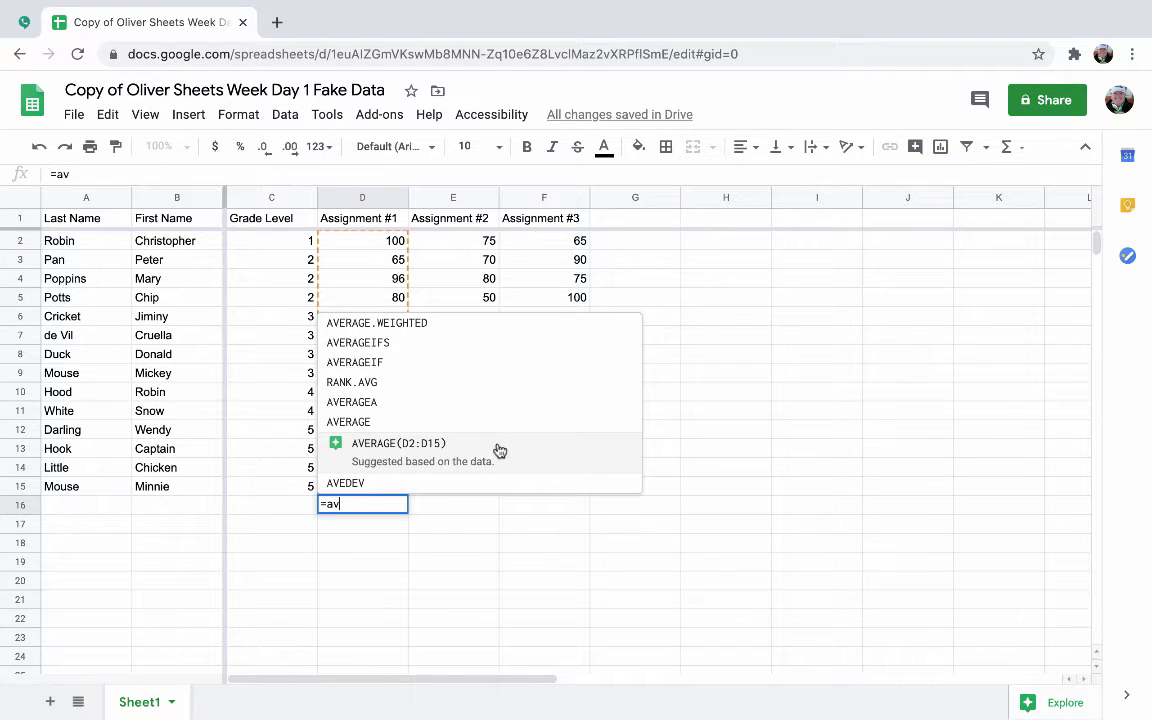
pyautogui.click(499, 450)
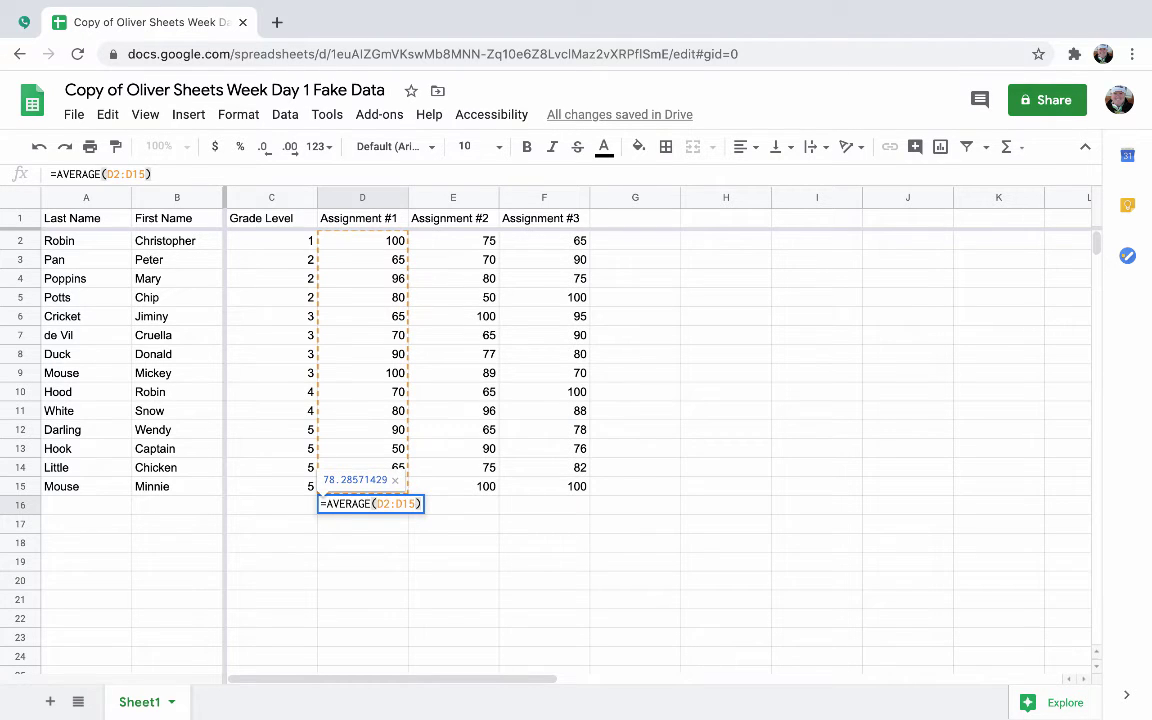
pyautogui.press('Return')
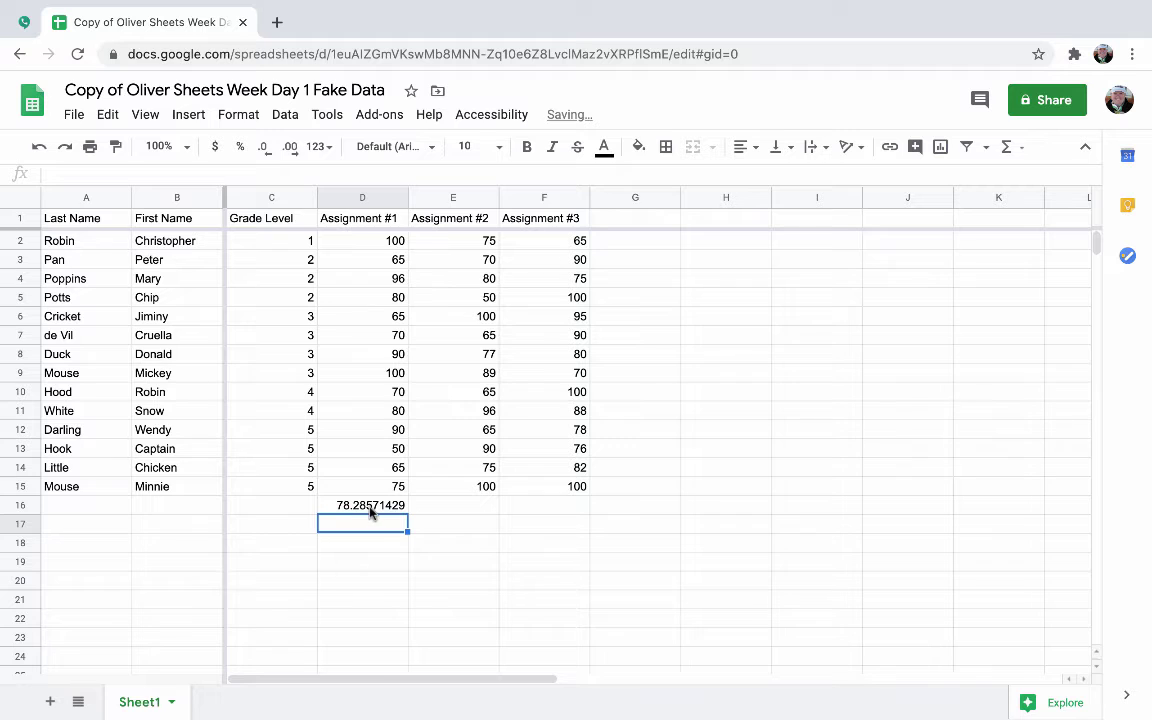
pyautogui.click(370, 508)
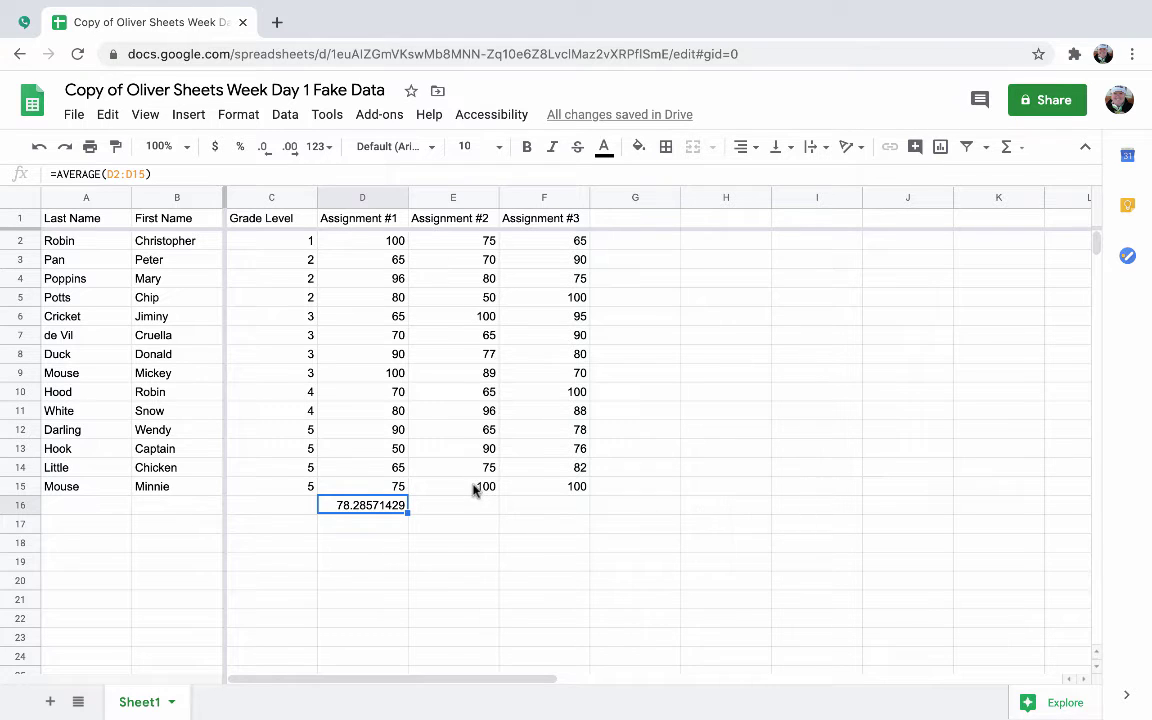
pyautogui.moveTo(408, 512); pyautogui.dragTo(537, 511)
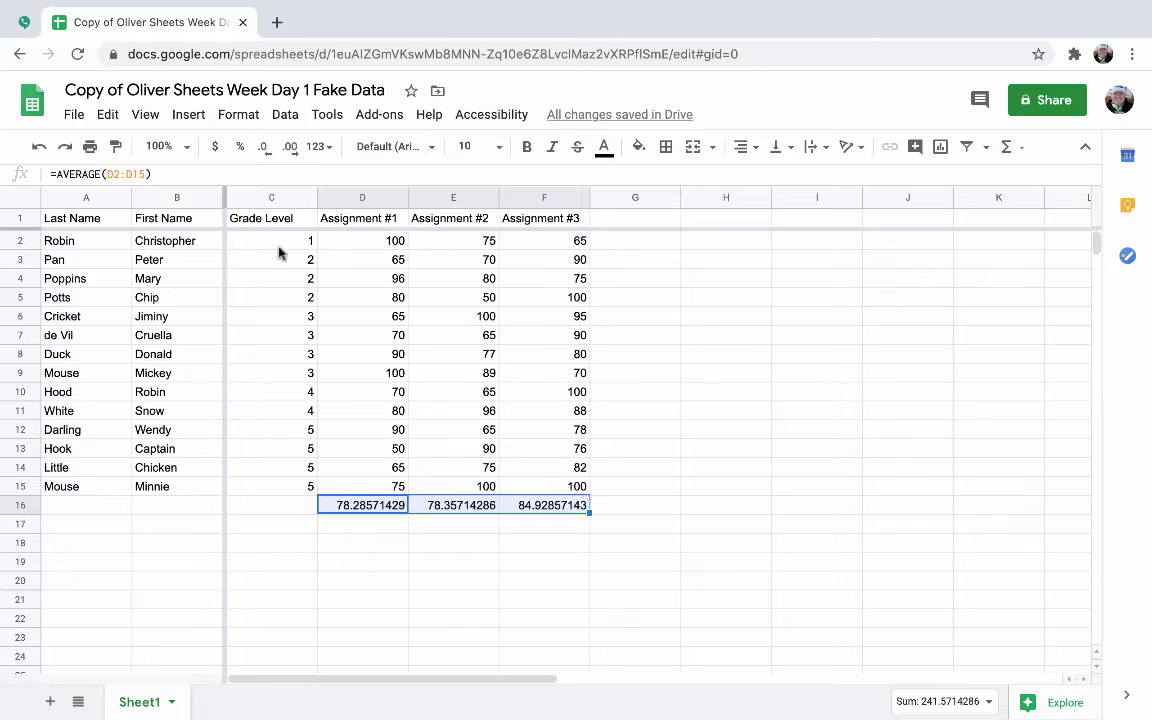
# Step: Insert a blank row above the first student row
pyautogui.click(16, 241)
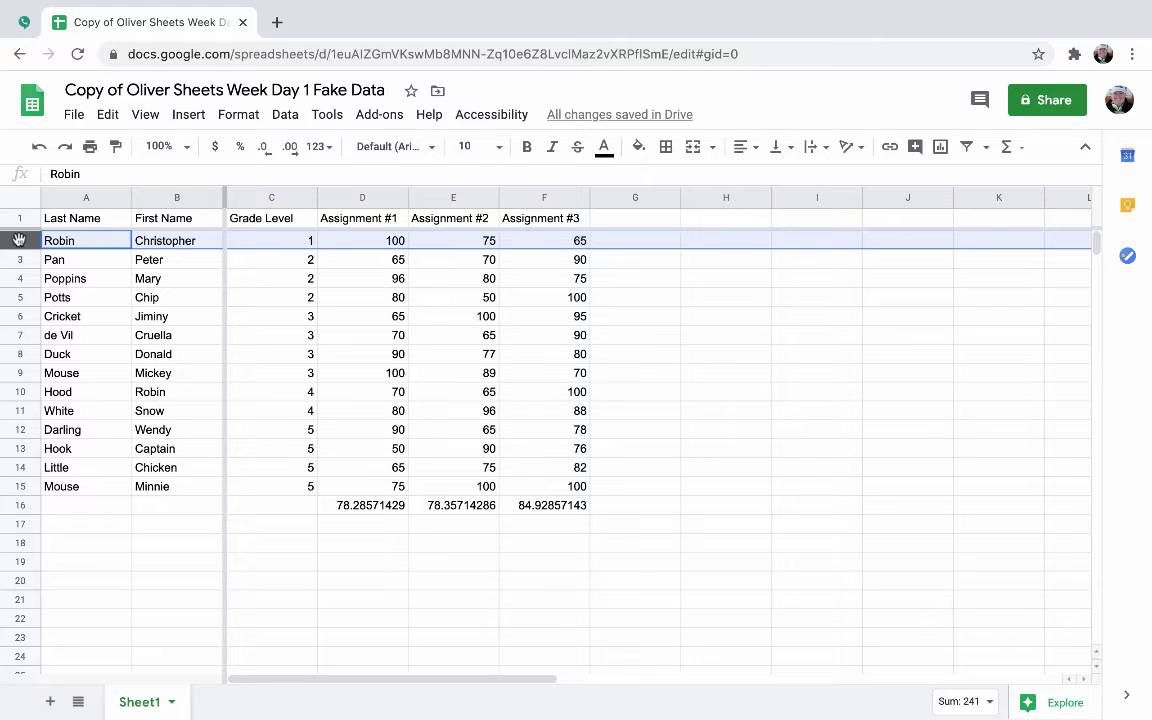
pyautogui.rightClick(18, 241)
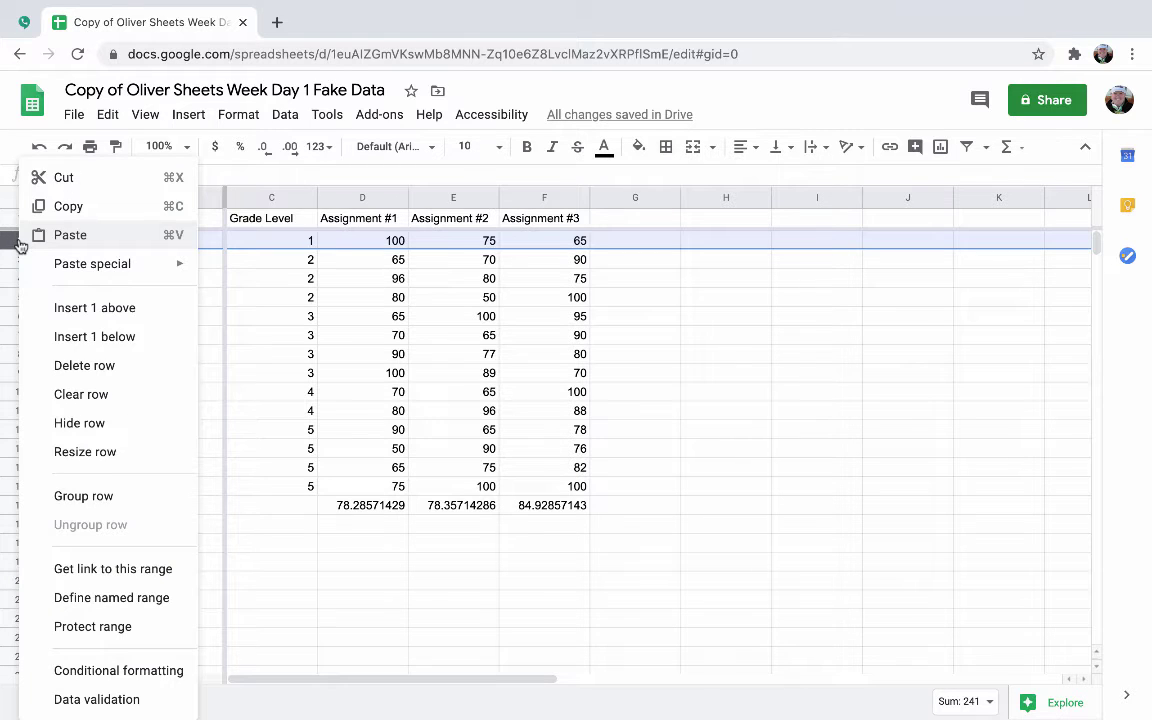
pyautogui.click(98, 309)
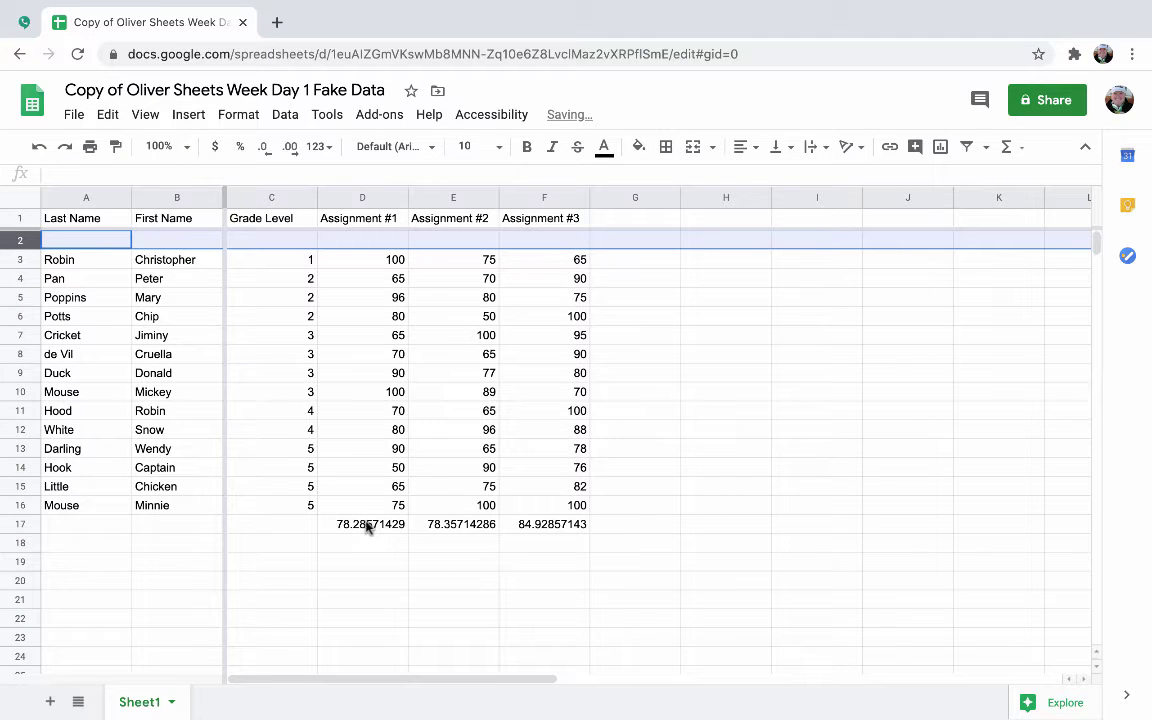
# Step: Move the row 17 averages into row 2, then freeze rows 1–2
pyautogui.moveTo(367, 528); pyautogui.dragTo(519, 535)
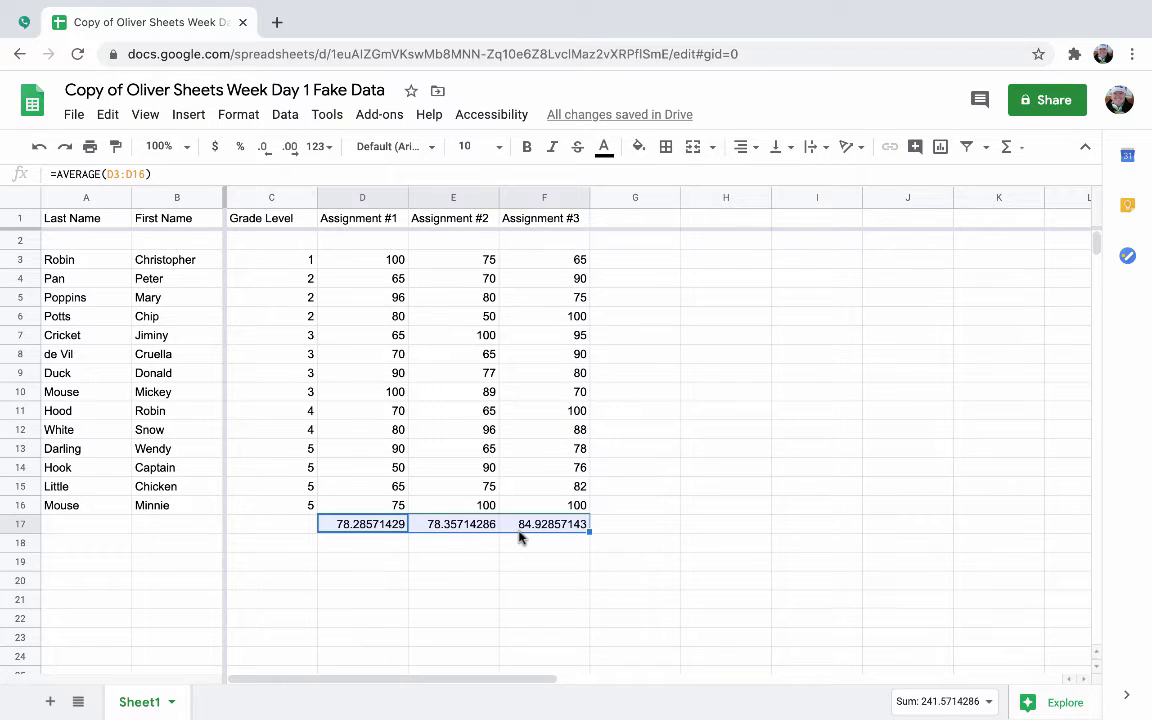
pyautogui.hotkey('ctrl', 'c')
pyautogui.click(382, 240)
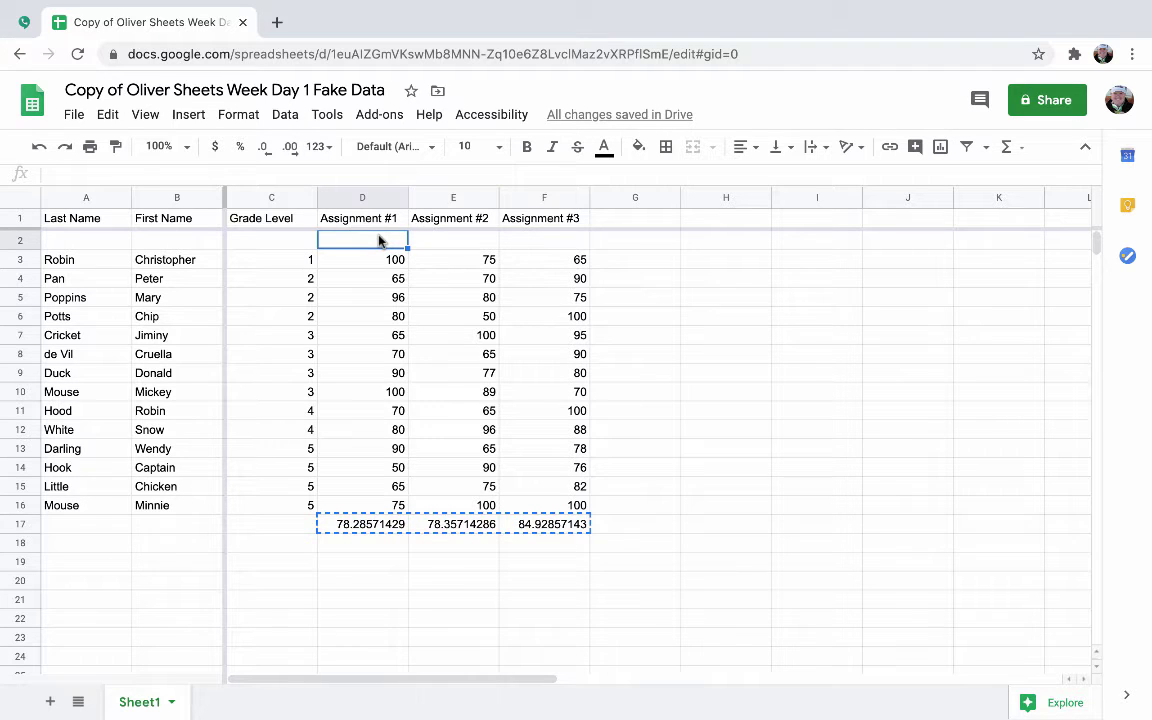
pyautogui.hotkey('ctrl', 'v')
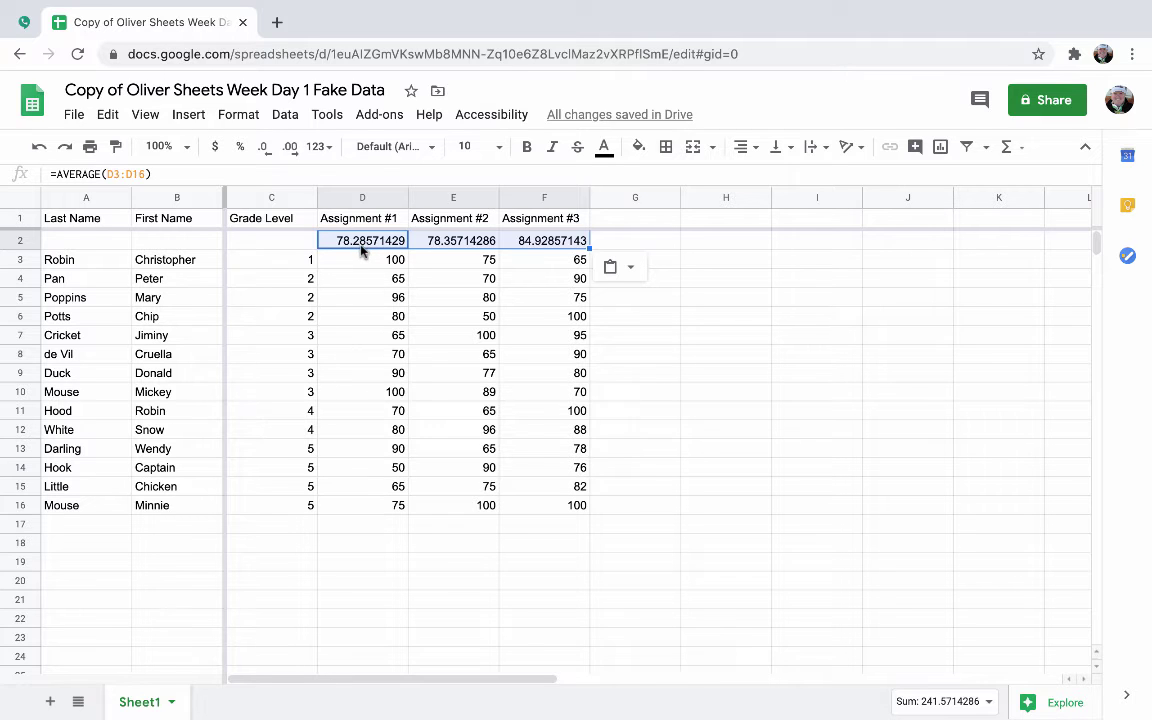
pyautogui.moveTo(20, 229); pyautogui.dragTo(20, 247)
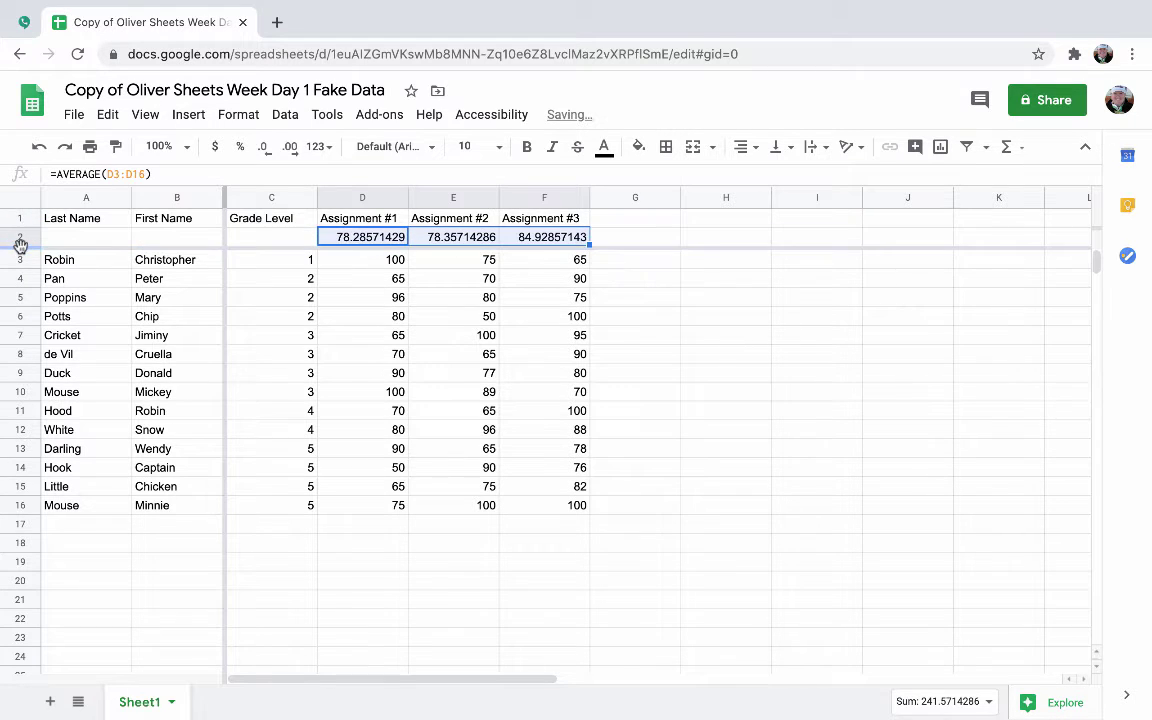
pyautogui.click(362, 336)
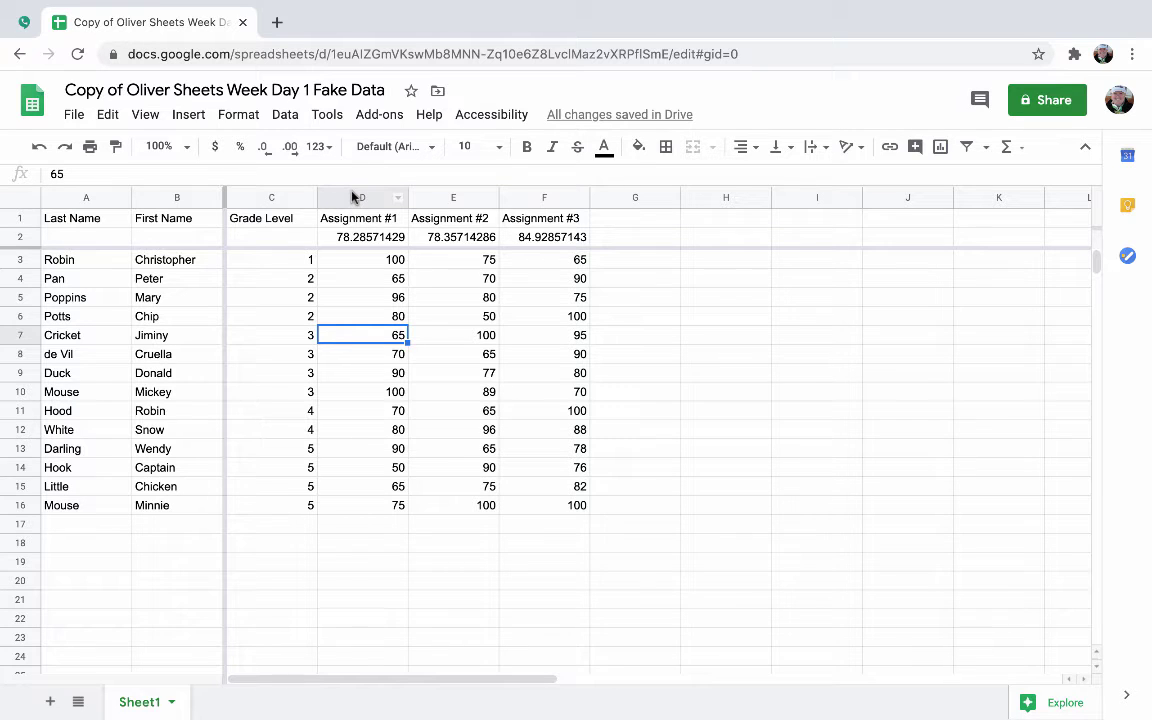
# Step: Insert a new column D to the left of Assignment #1
pyautogui.click(640, 264)
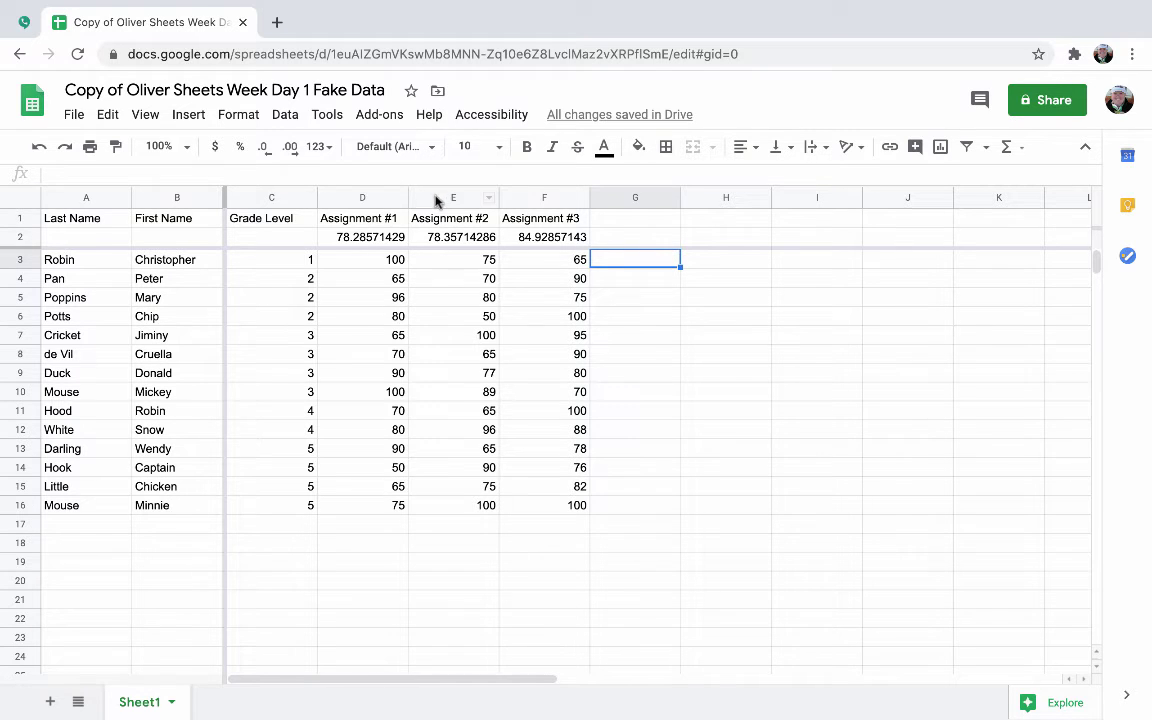
pyautogui.click(349, 197)
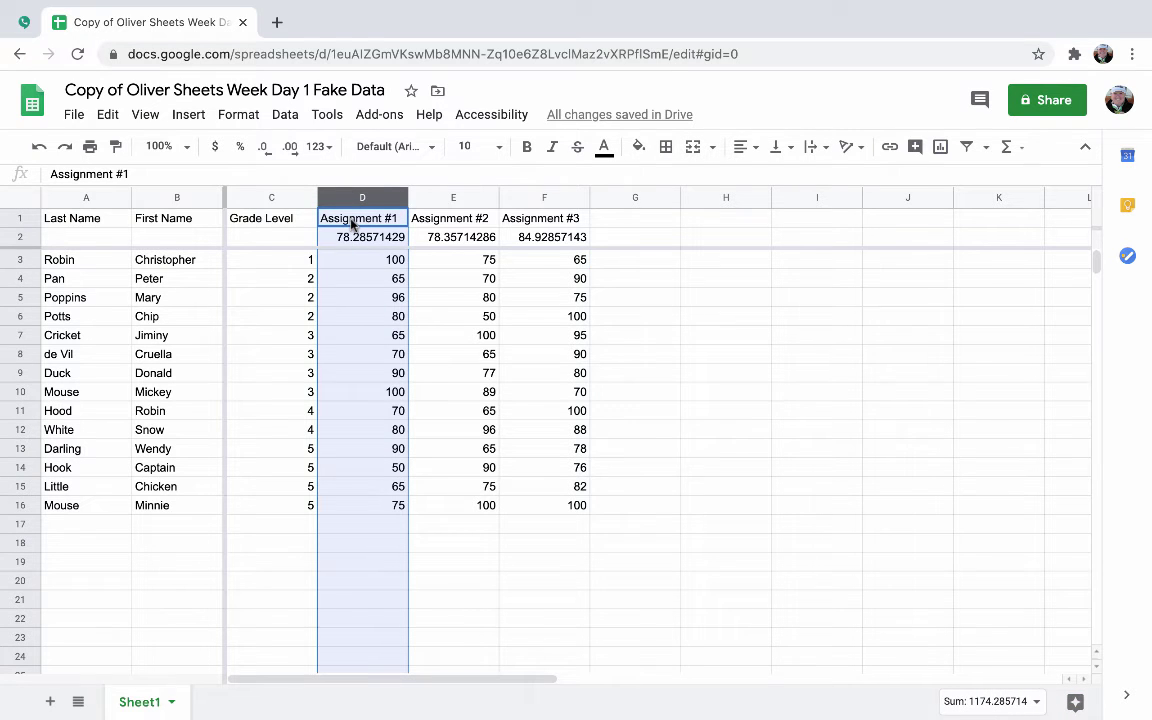
pyautogui.rightClick(349, 200)
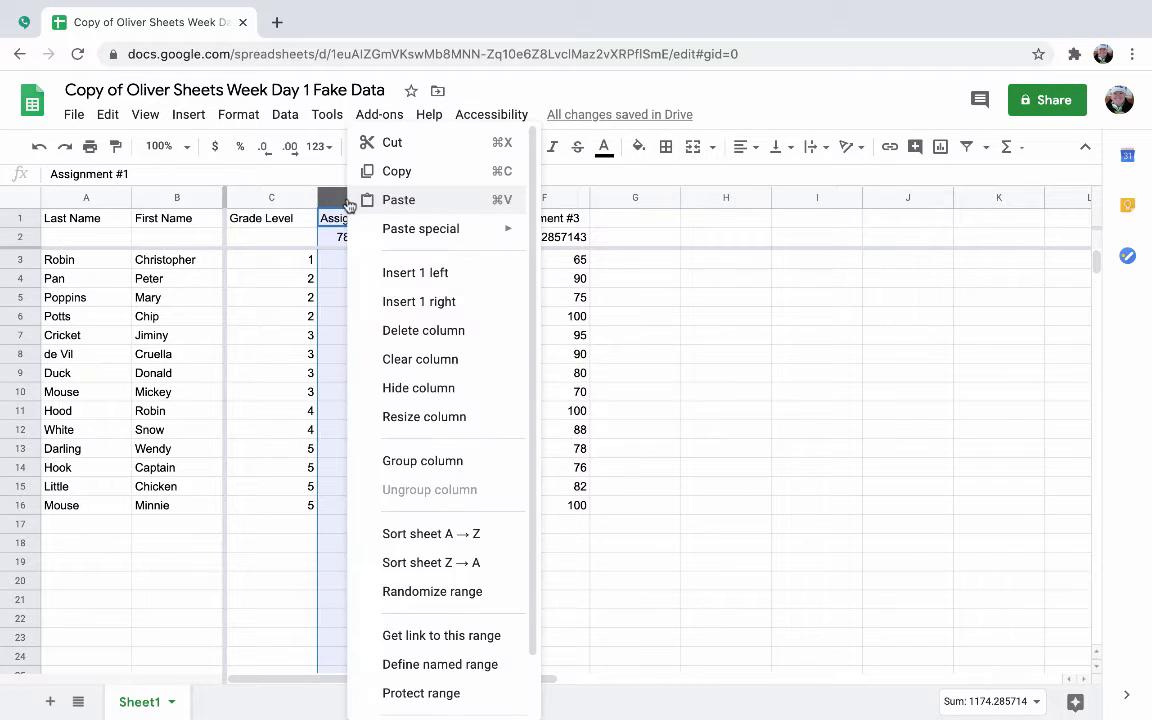
pyautogui.click(400, 283)
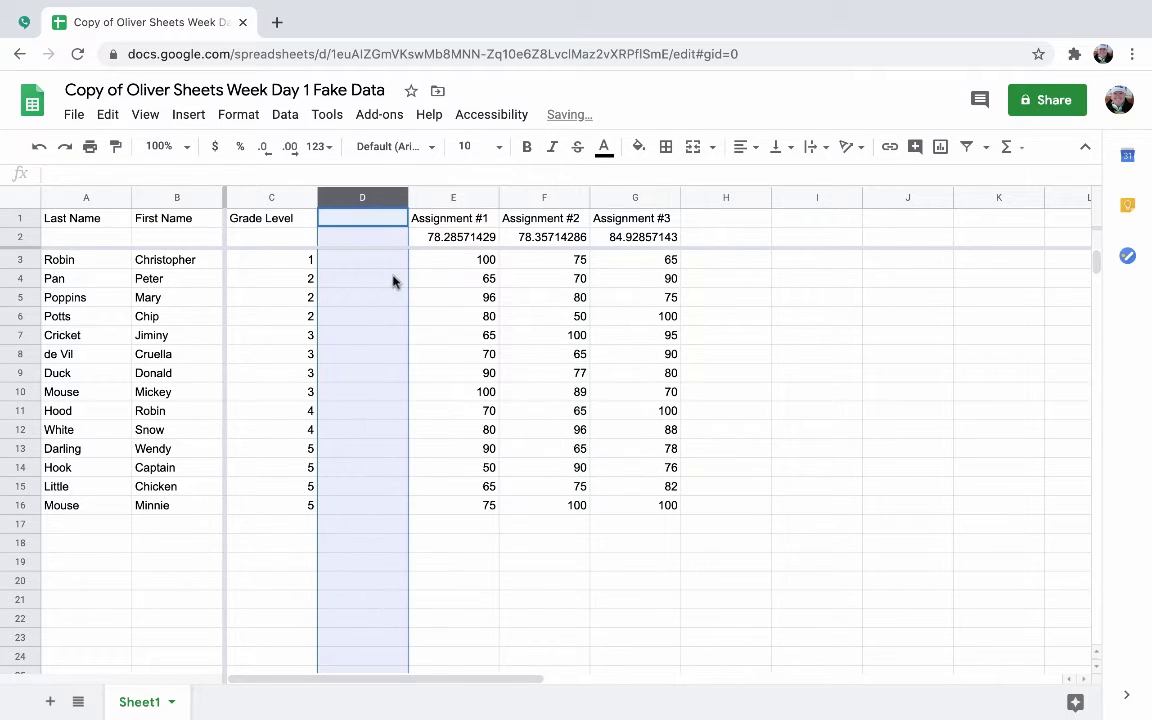
# Step: Enter =AVERAGE(E3:L3) in D3 and fill it down to D16
pyautogui.click(381, 262)
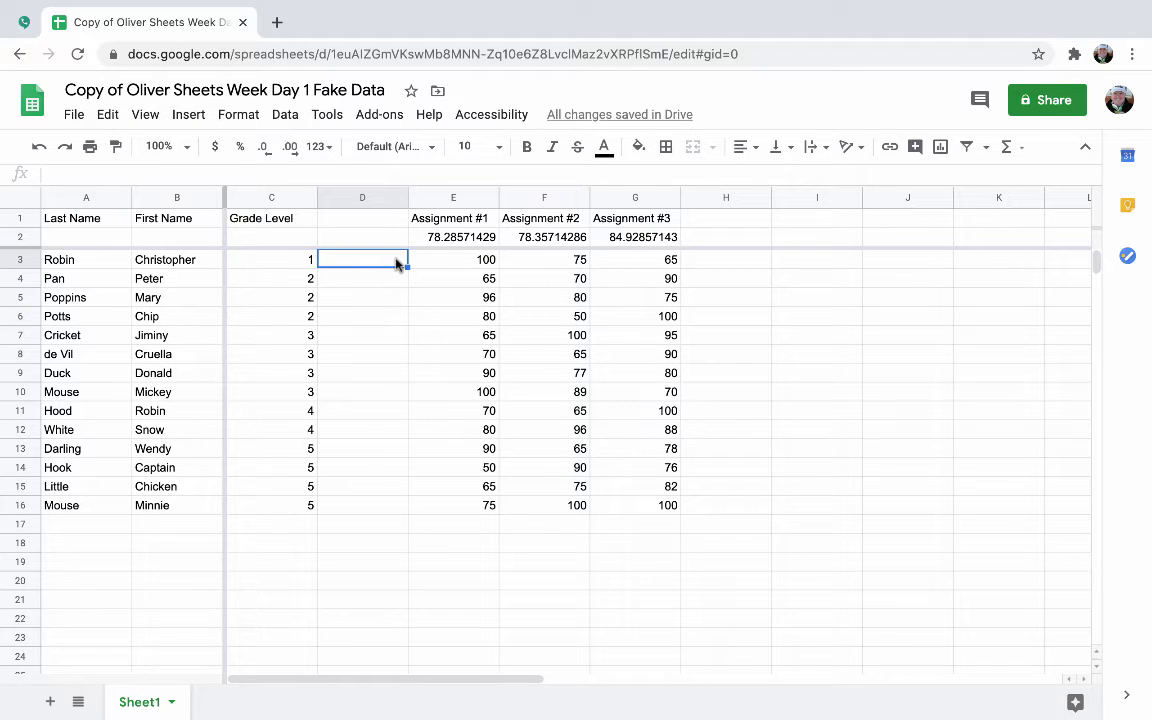
pyautogui.write('=aver')
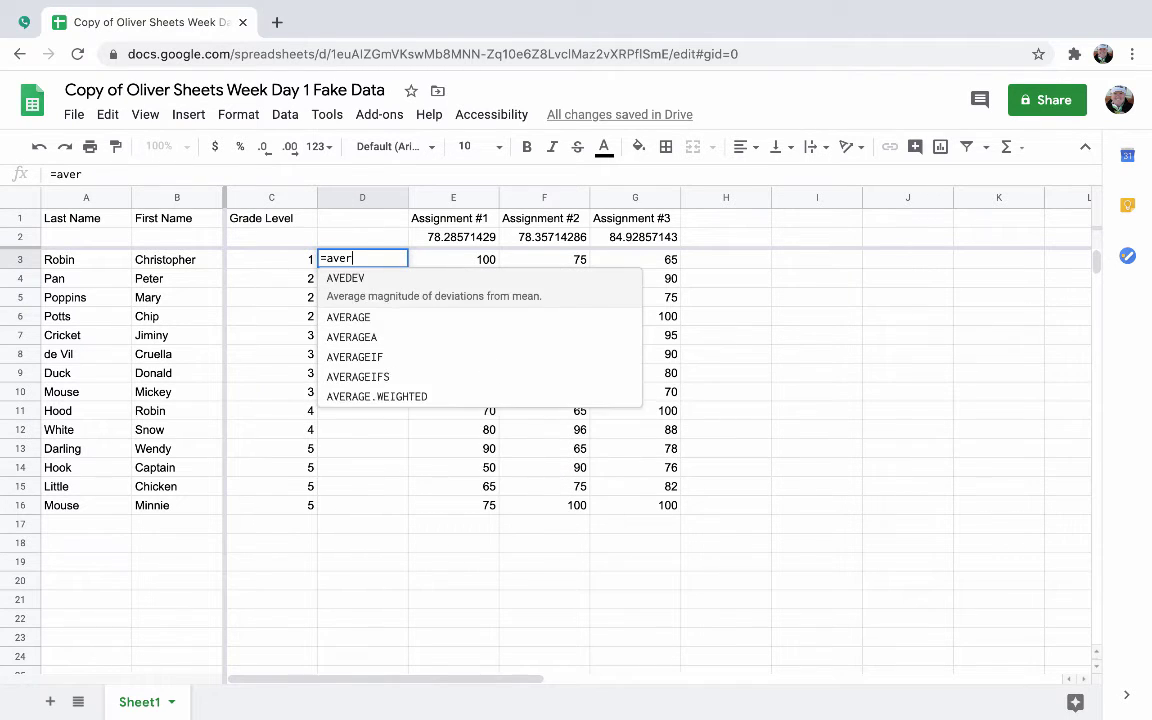
pyautogui.write('a')
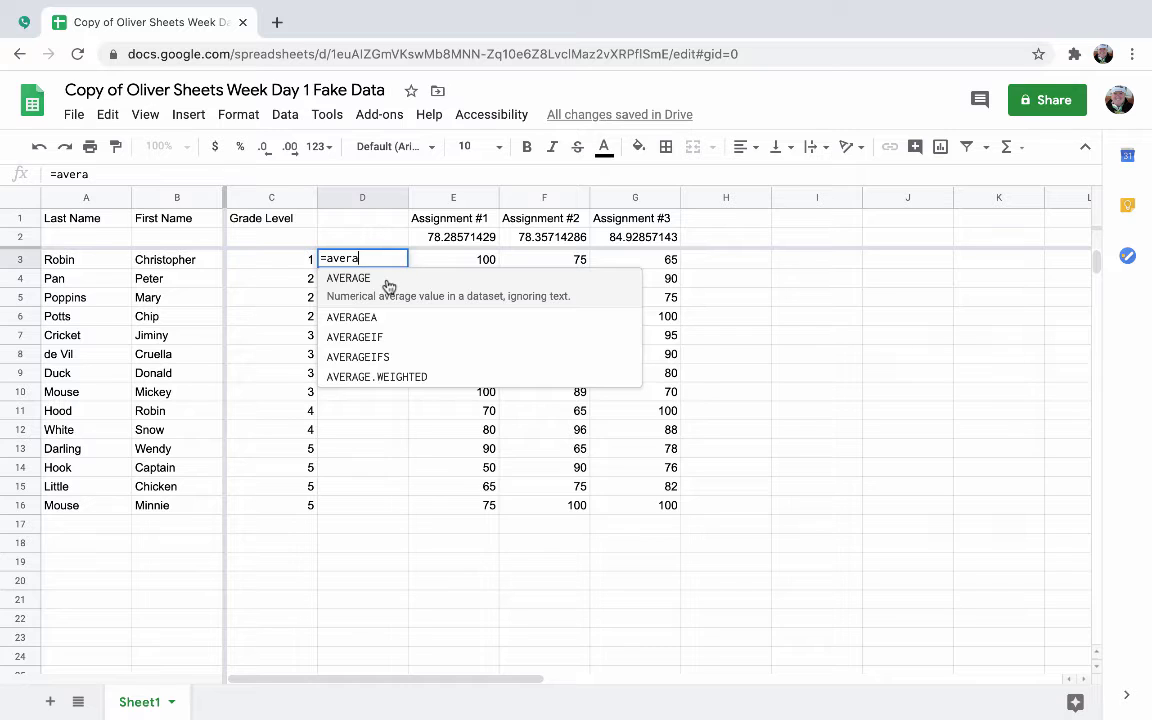
pyautogui.click(388, 280)
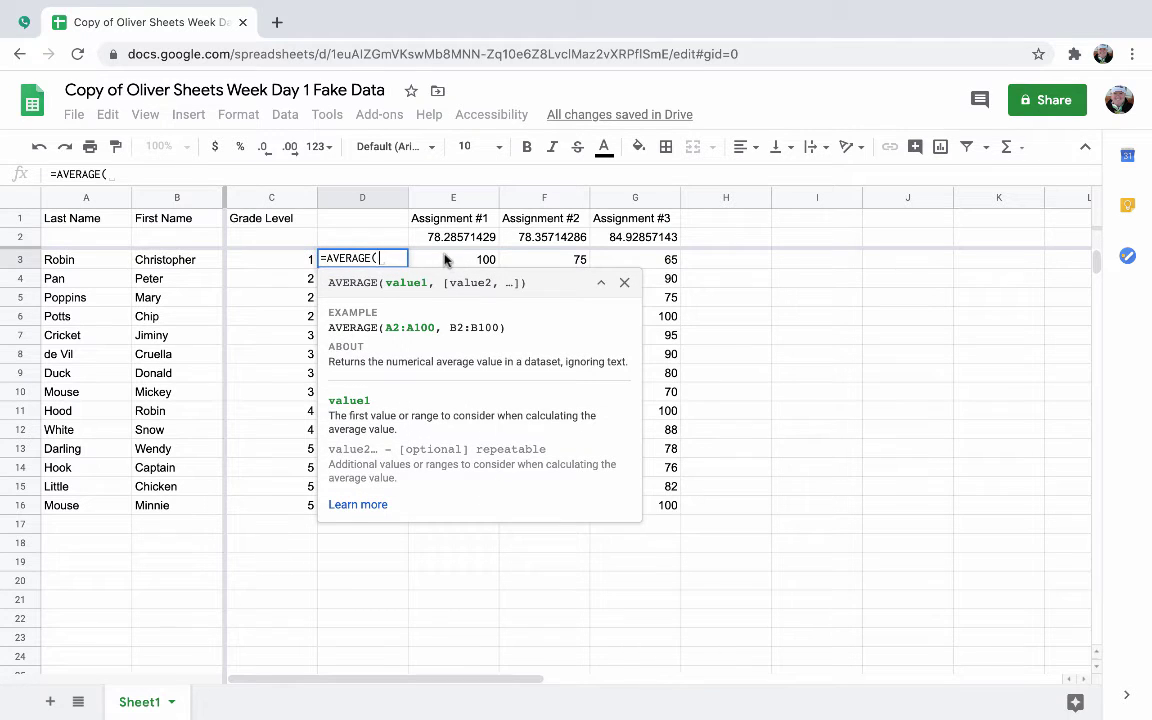
pyautogui.moveTo(445, 260); pyautogui.dragTo(1053, 261)
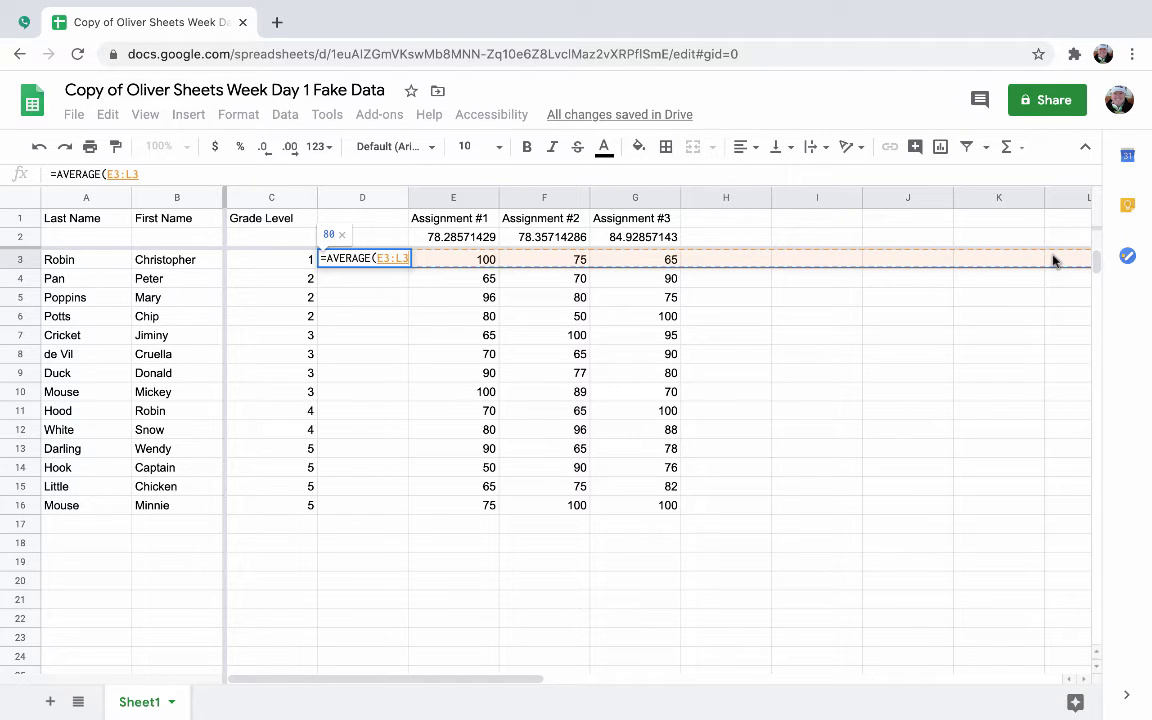
pyautogui.press('Return')
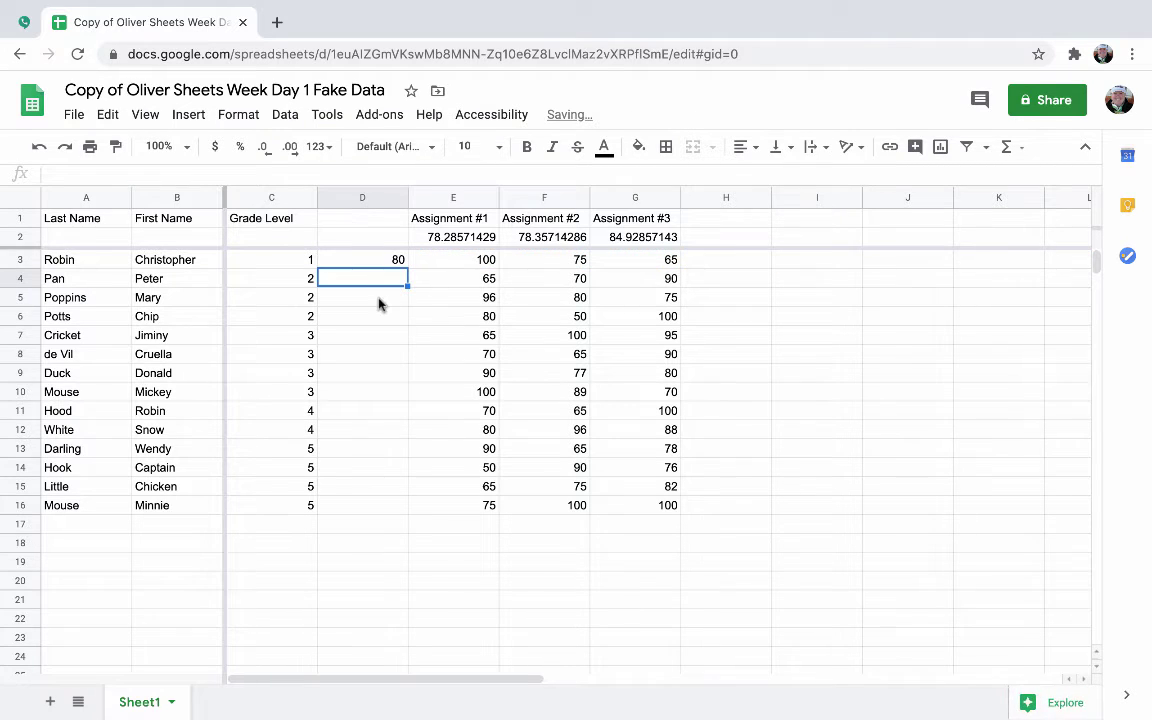
pyautogui.click(372, 263)
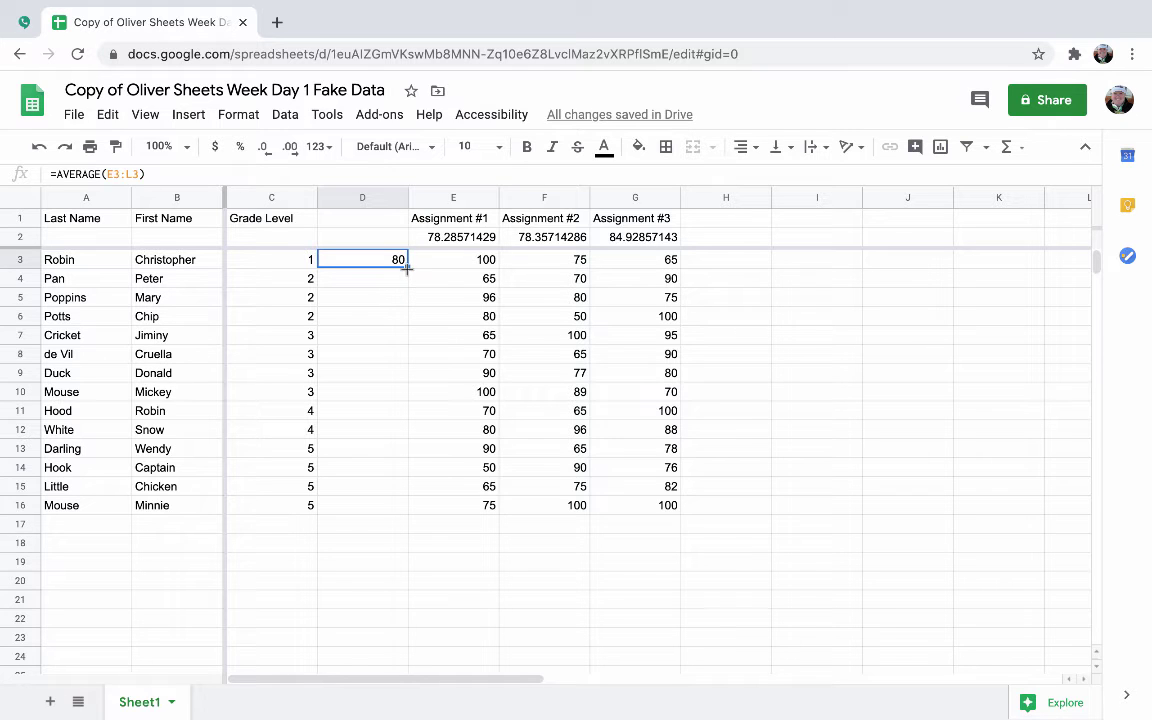
pyautogui.moveTo(407, 267); pyautogui.dragTo(393, 506)
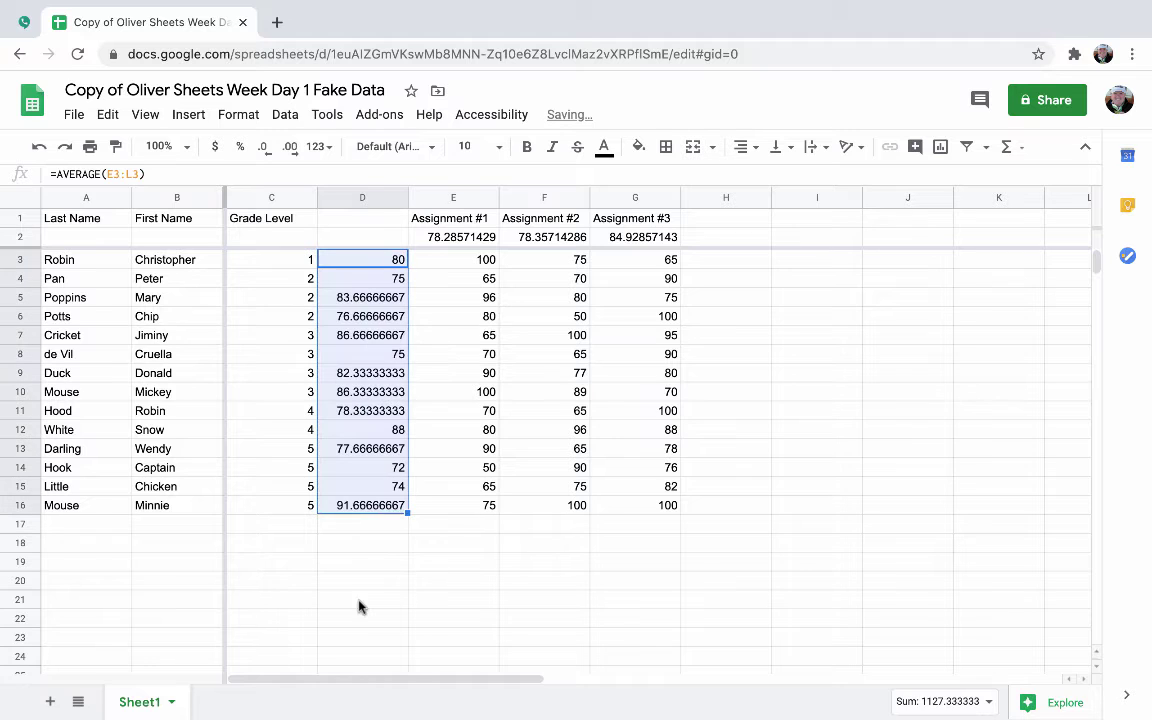
# Step: Label cell D2 'Average'
pyautogui.click(376, 241)
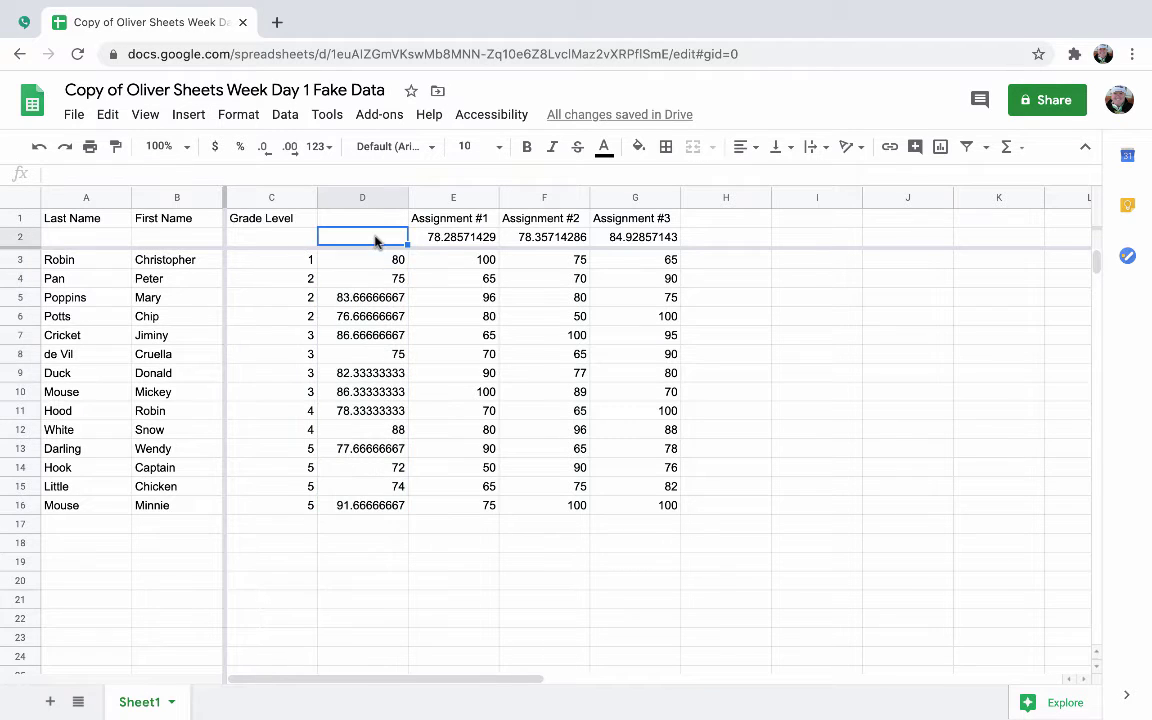
pyautogui.write('Aver')
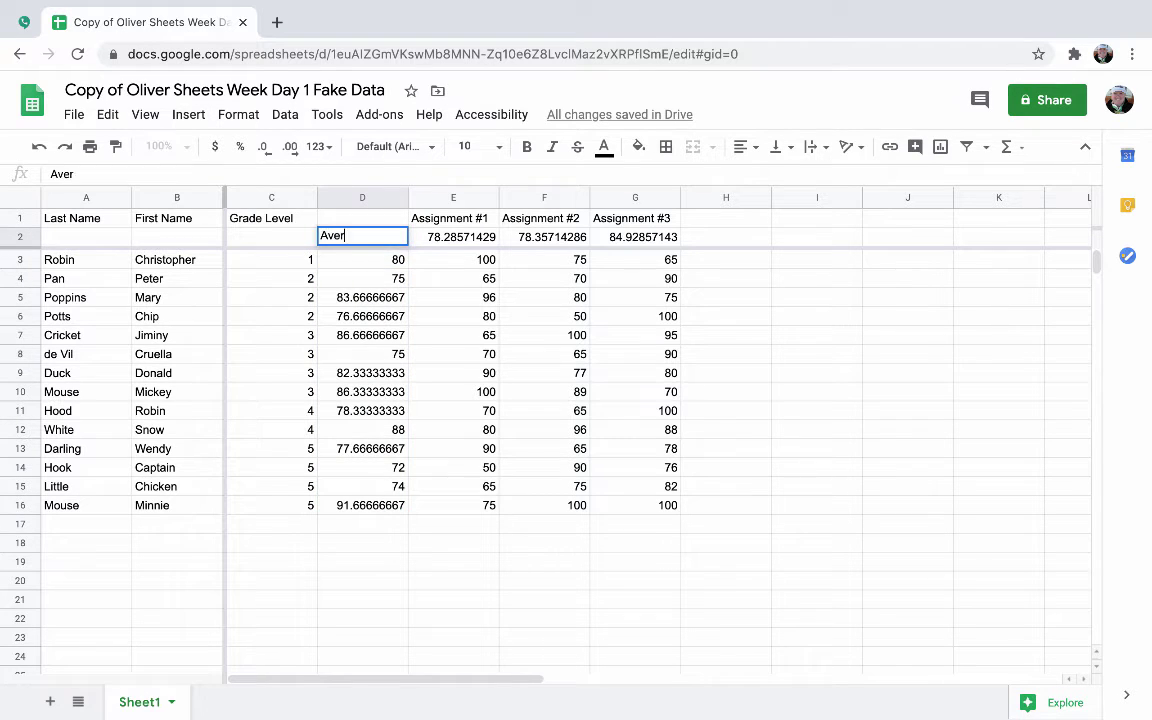
pyautogui.write('age')
pyautogui.click(372, 578)
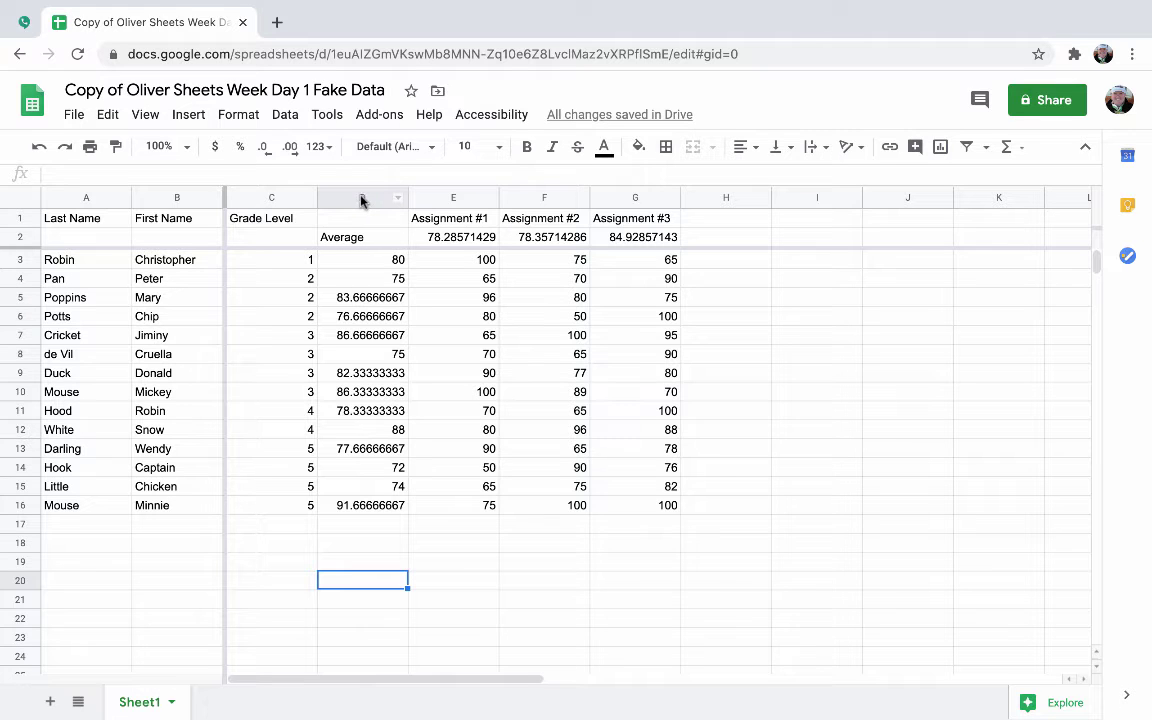
# Step: Apply Number format to column D, showing averages like 80.00 and 83.67
pyautogui.moveTo(357, 218); pyautogui.dragTo(378, 506)
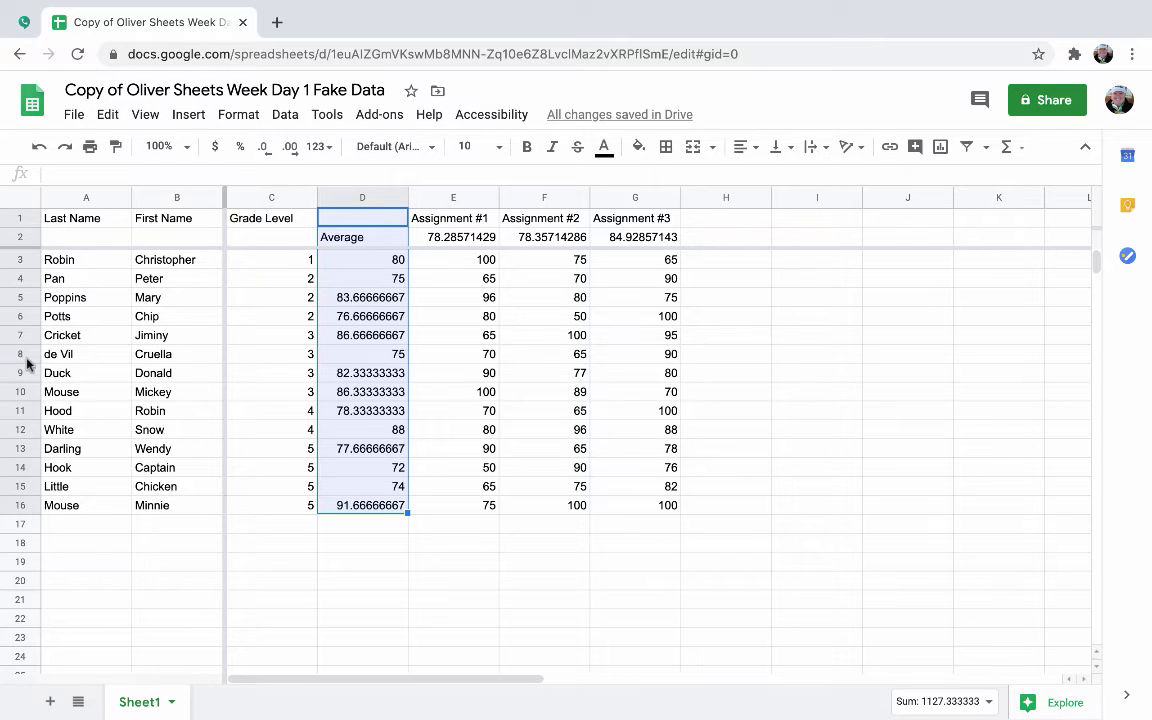
pyautogui.click(368, 197)
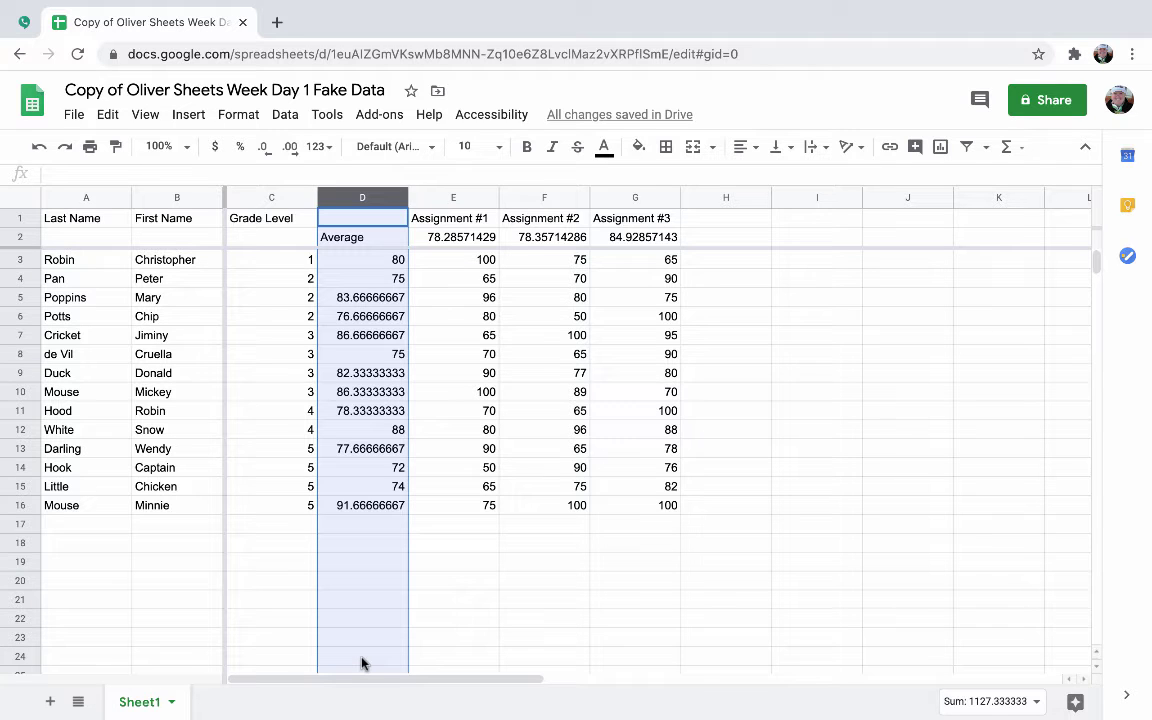
pyautogui.click(246, 113)
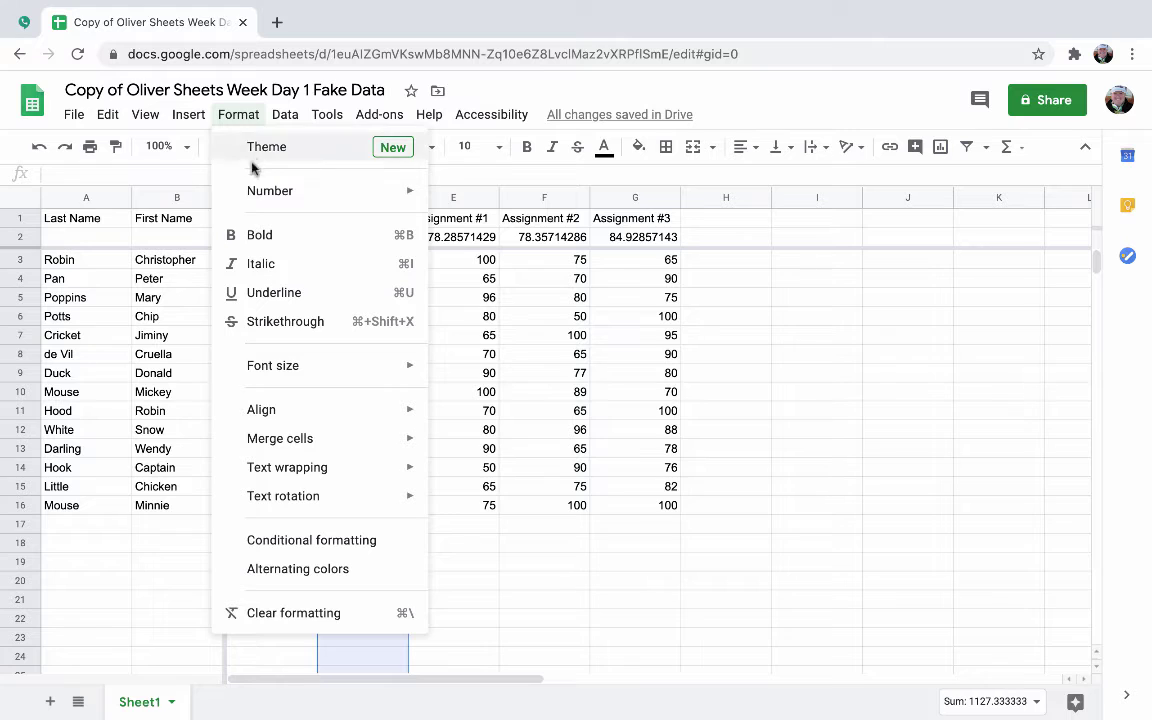
pyautogui.moveTo(256, 195)
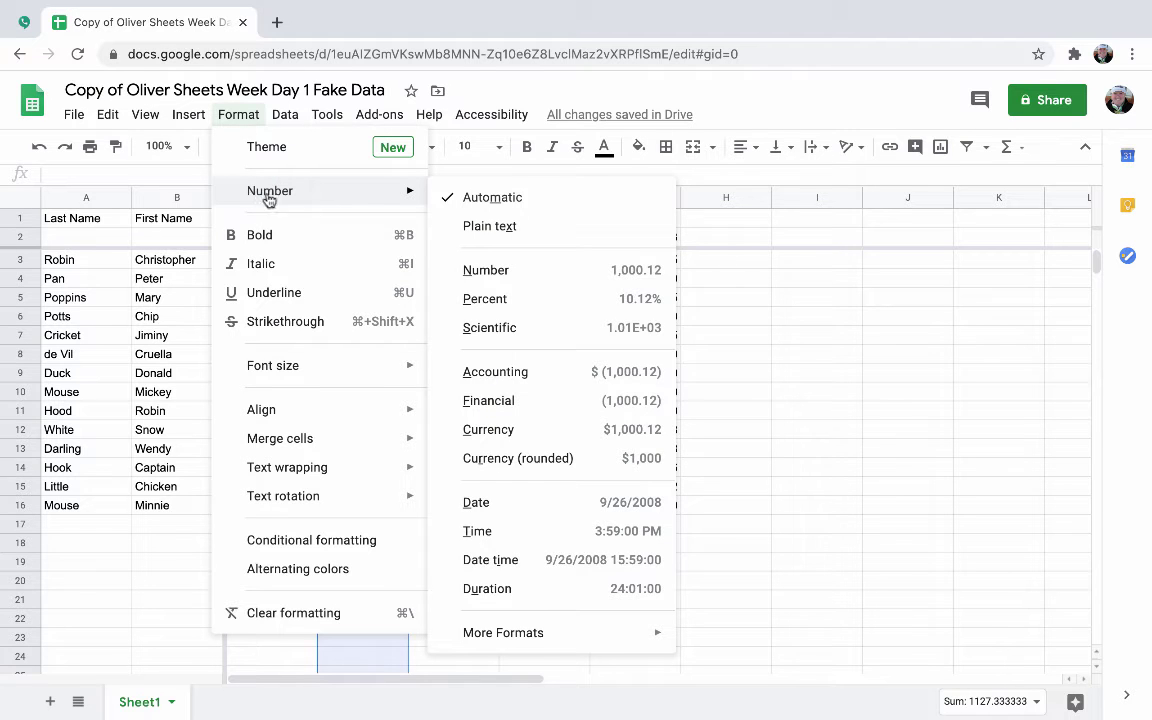
pyautogui.click(545, 271)
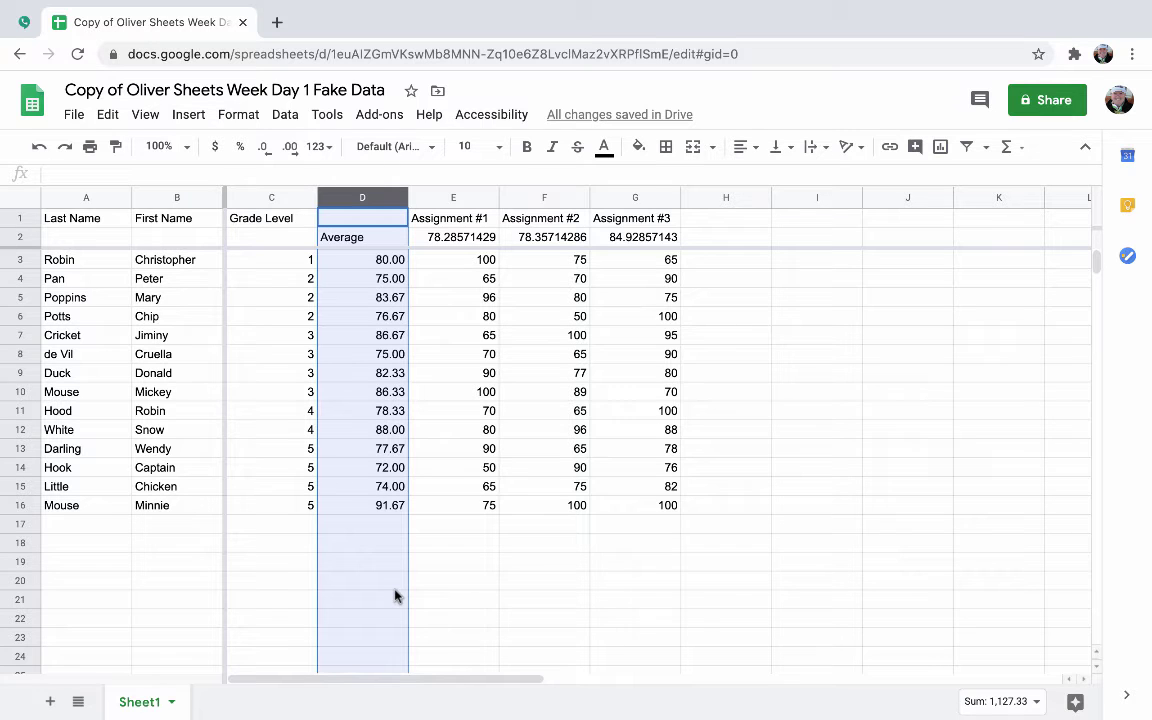
pyautogui.click(239, 116)
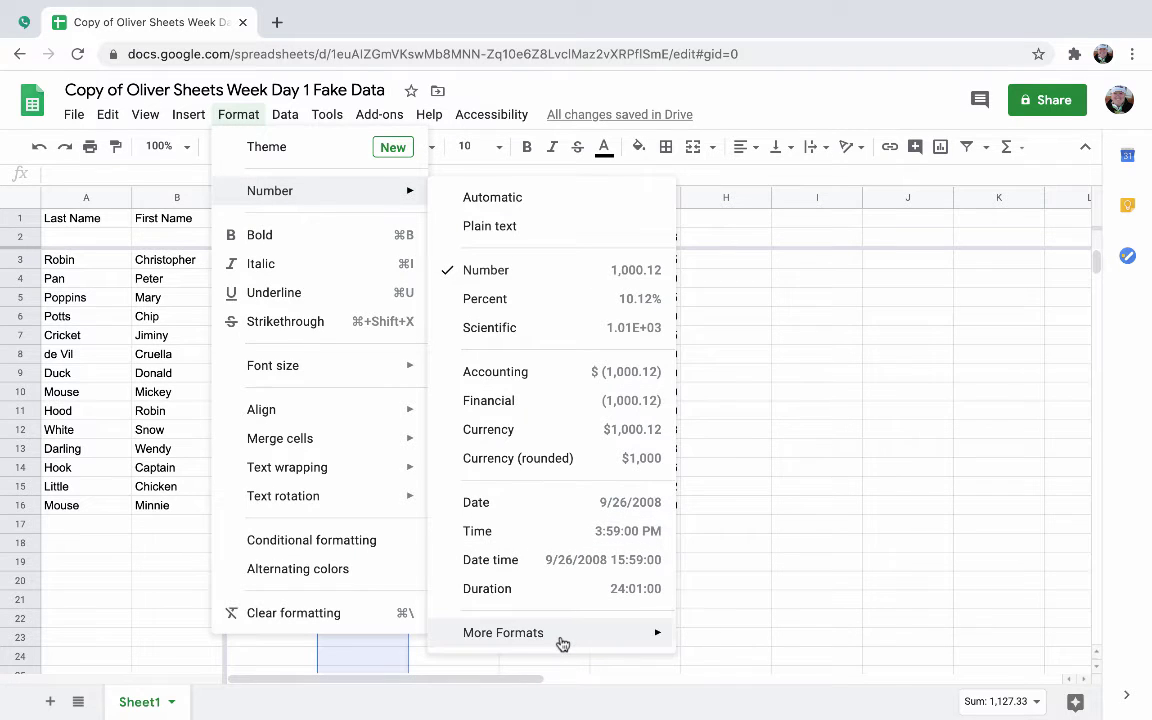
# Step: Apply custom number format 0 to column D, showing averages like 80, 75, 84
pyautogui.moveTo(562, 642)
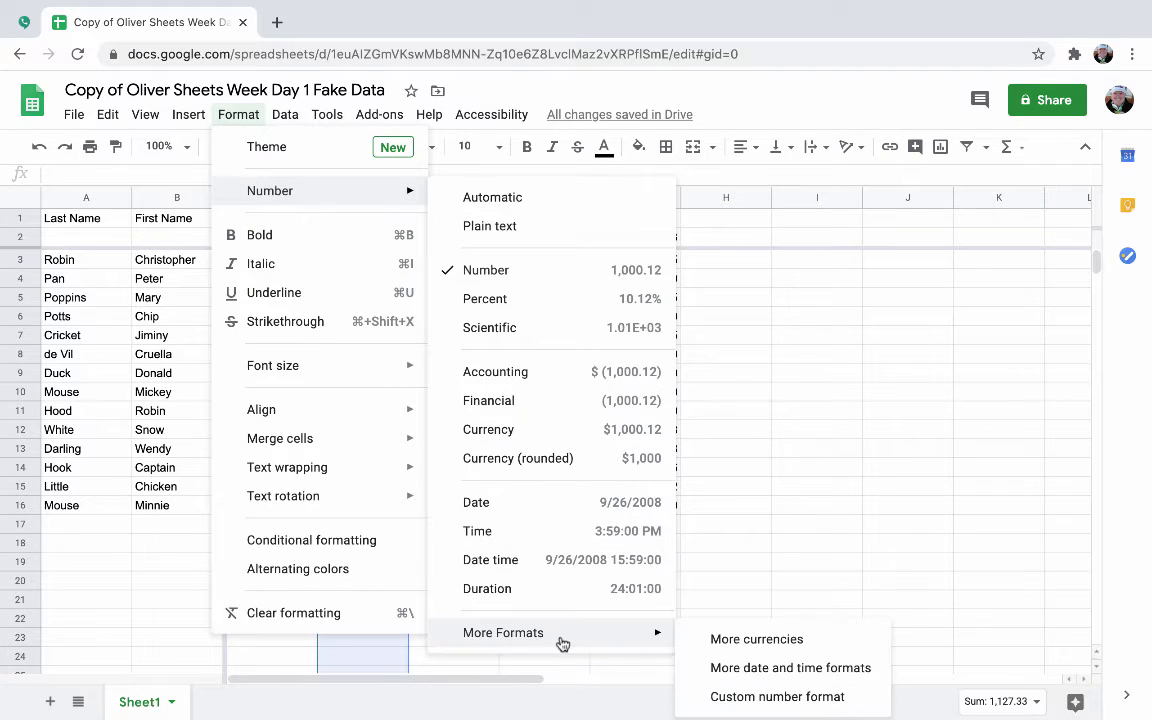
pyautogui.click(748, 697)
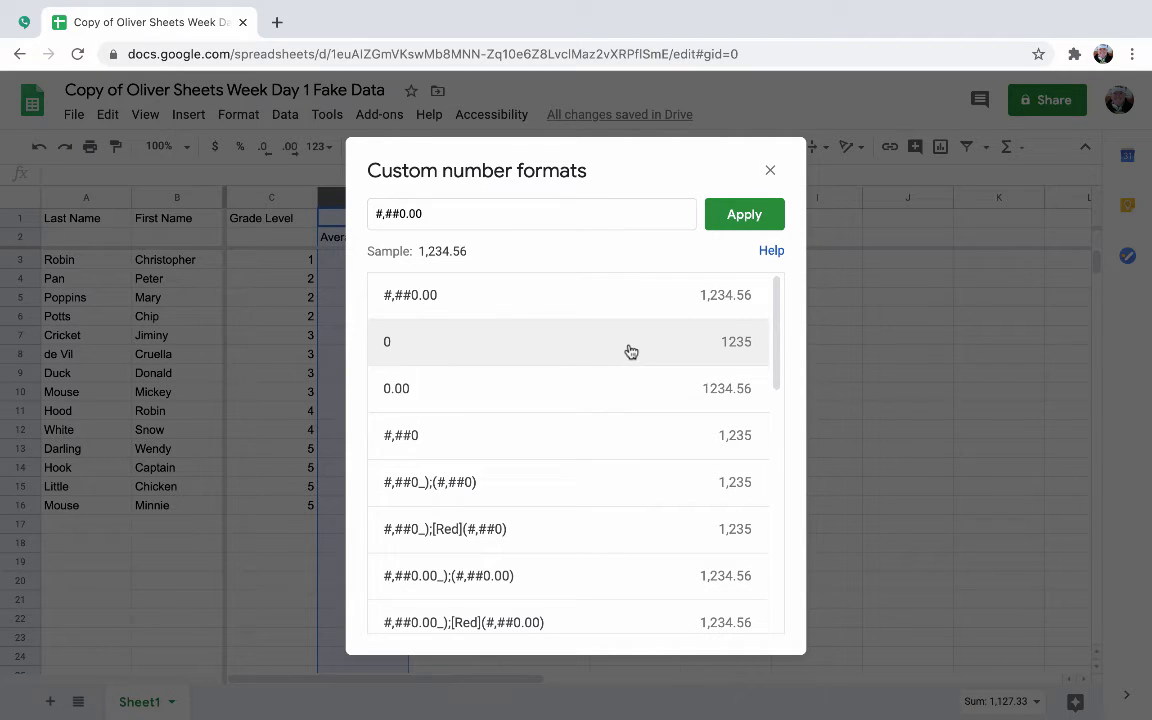
pyautogui.scroll(-6, 613, 378)
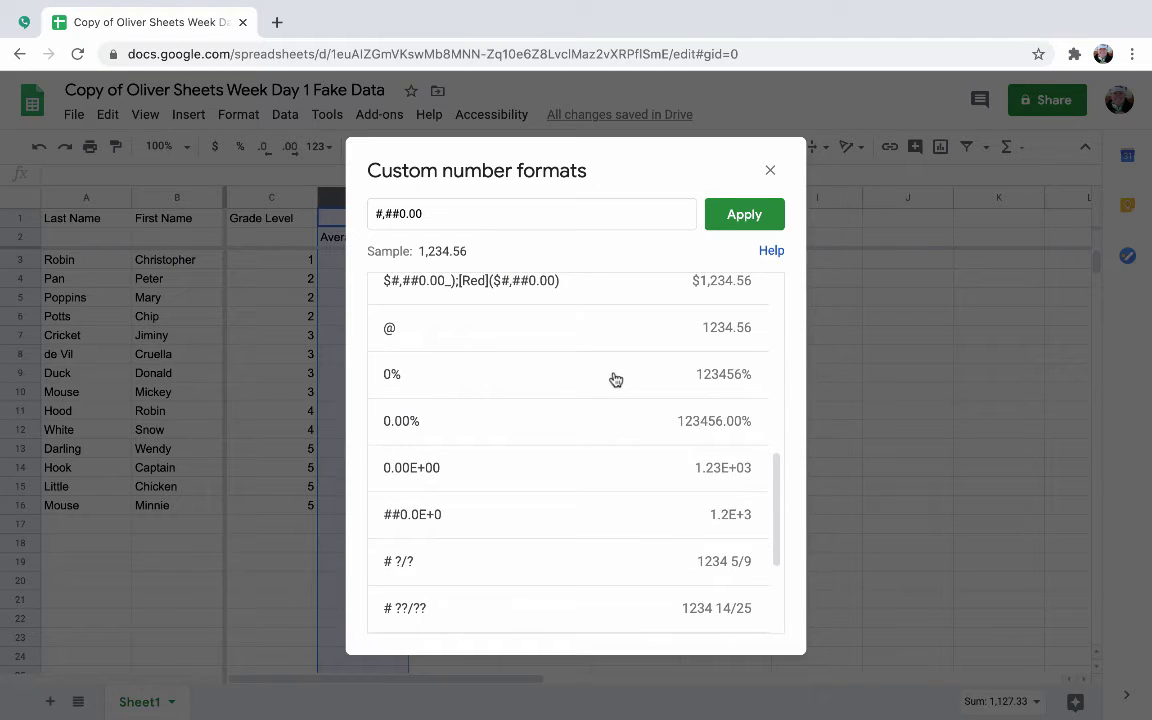
pyautogui.scroll(6, 615, 379)
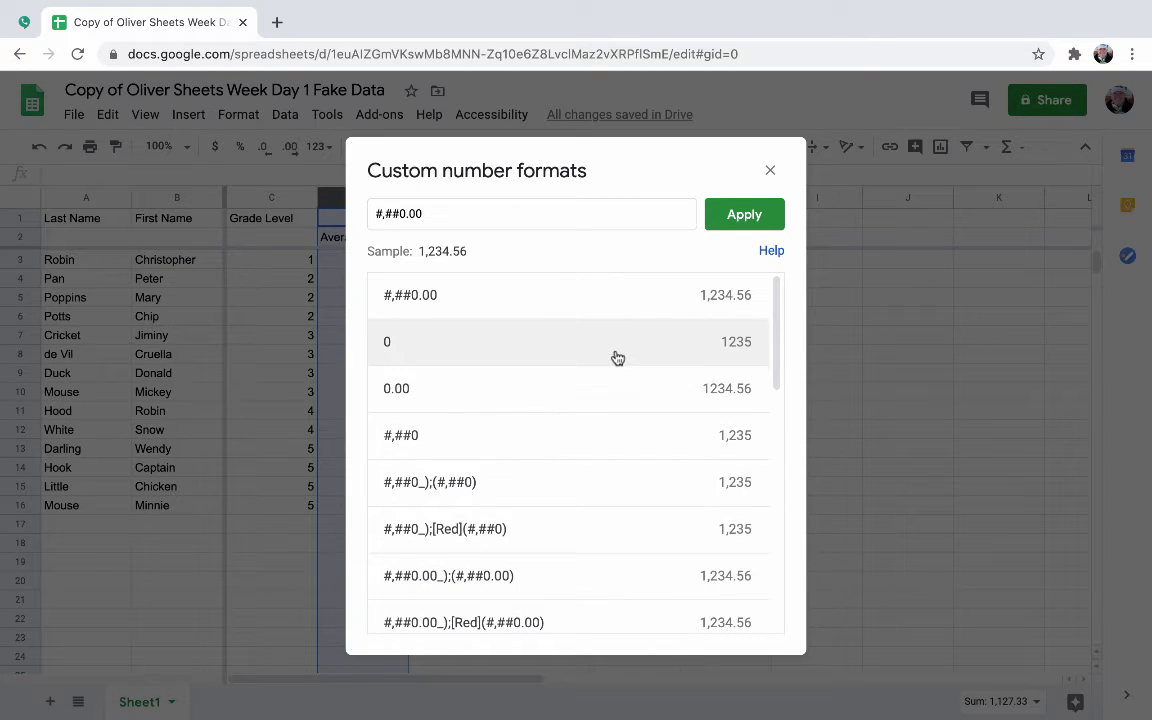
pyautogui.click(617, 358)
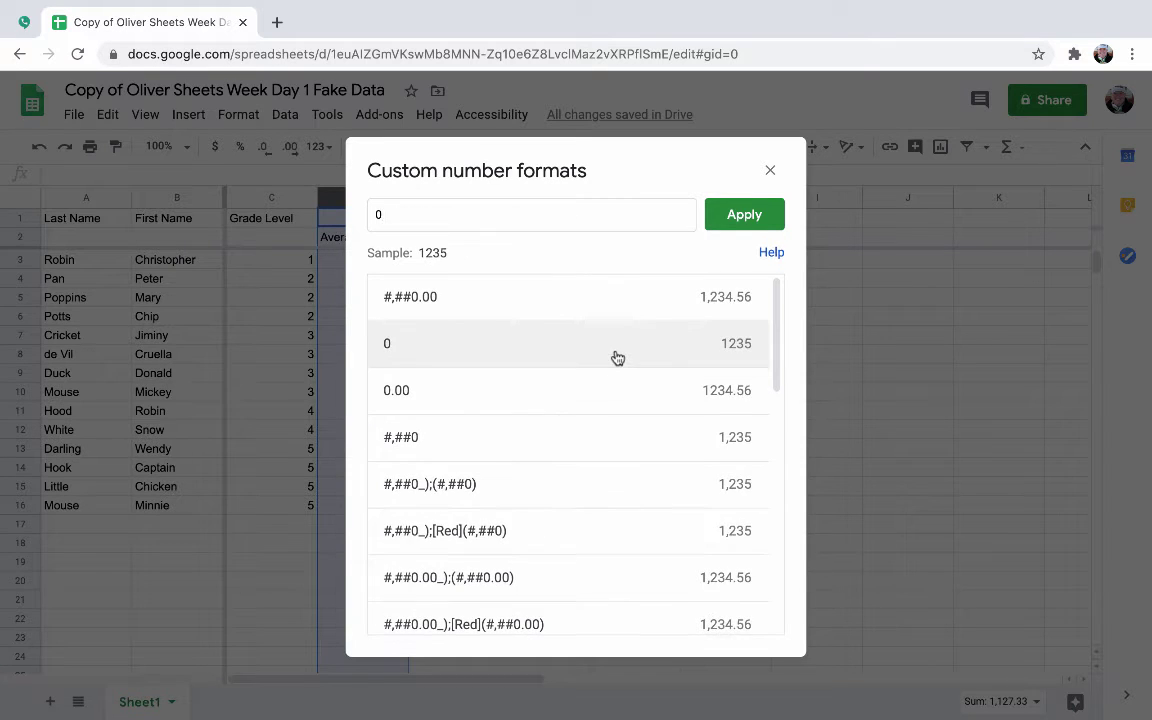
pyautogui.click(730, 214)
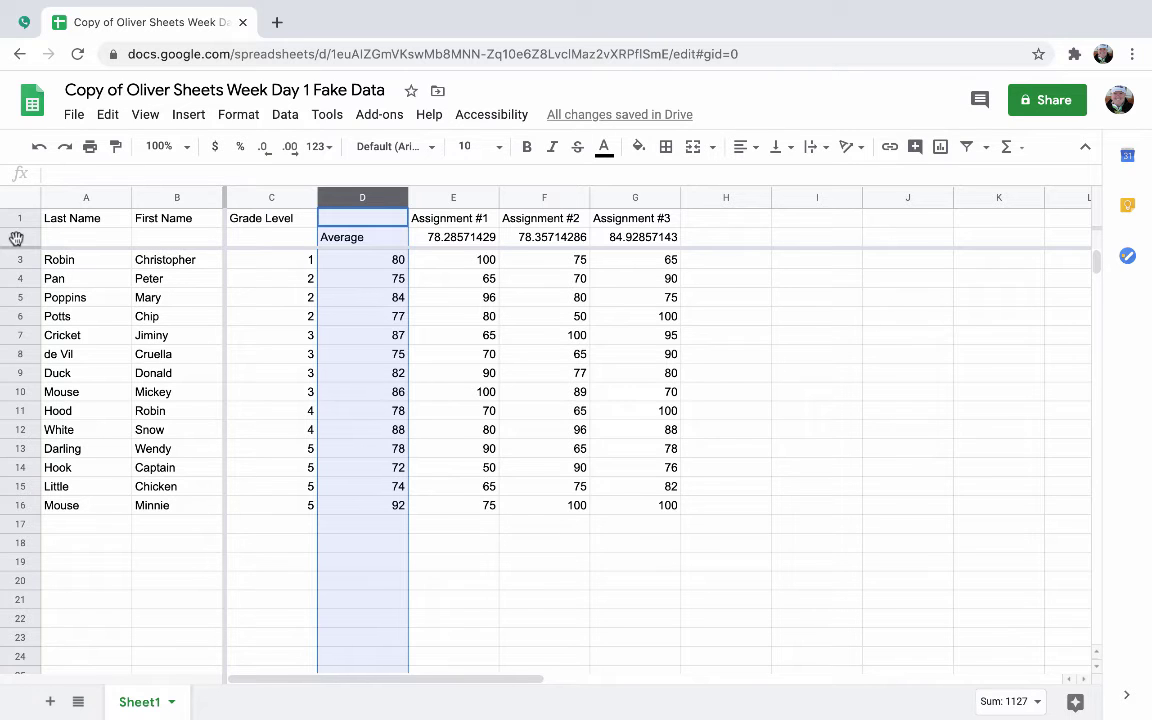
# Step: Apply the 0 number format to row 2, so the class averages read 78, 78 and 85
pyautogui.click(17, 238)
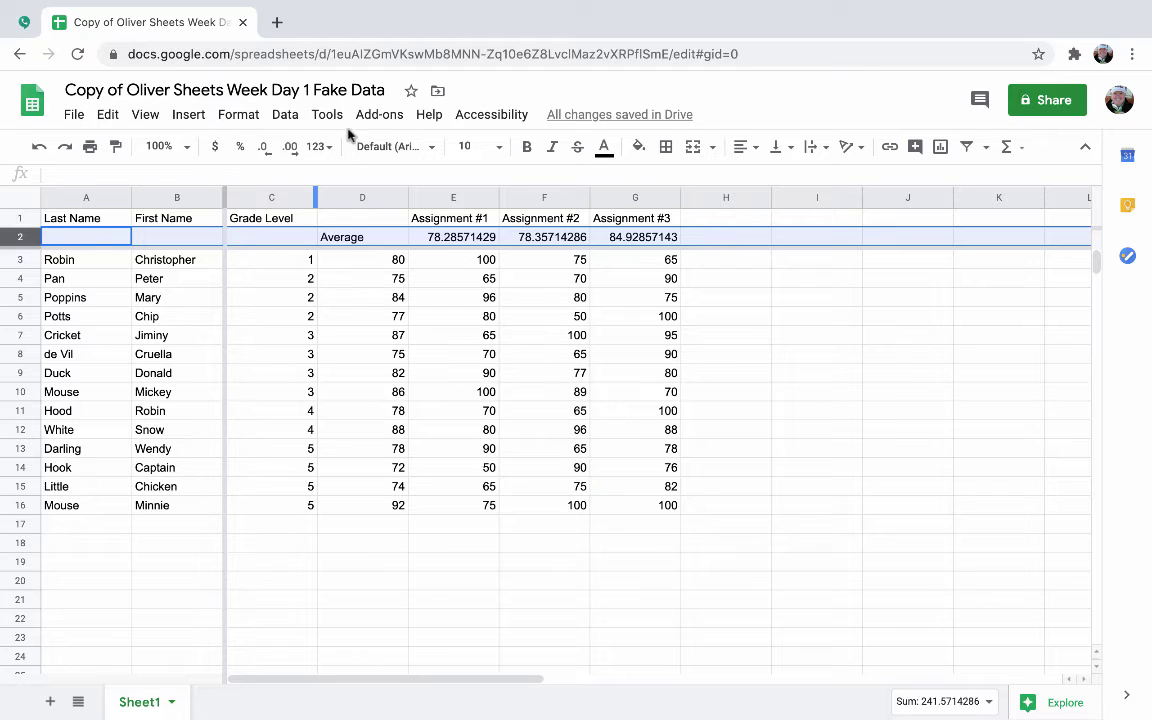
pyautogui.click(255, 115)
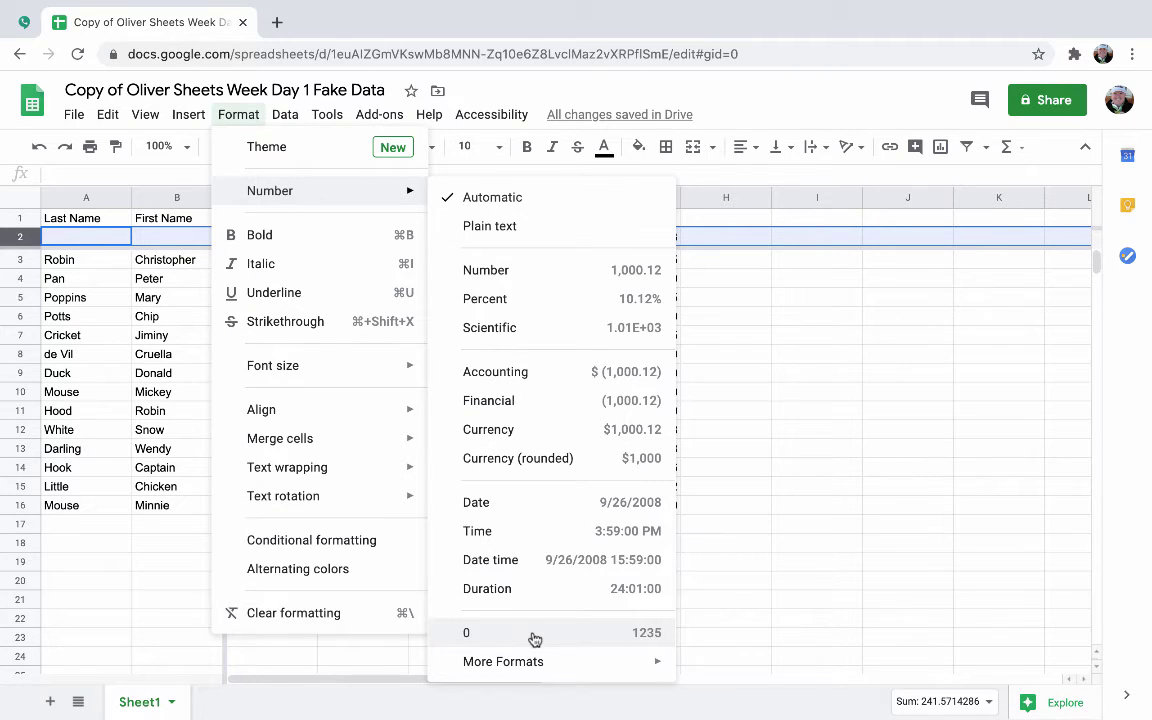
pyautogui.moveTo(538, 662)
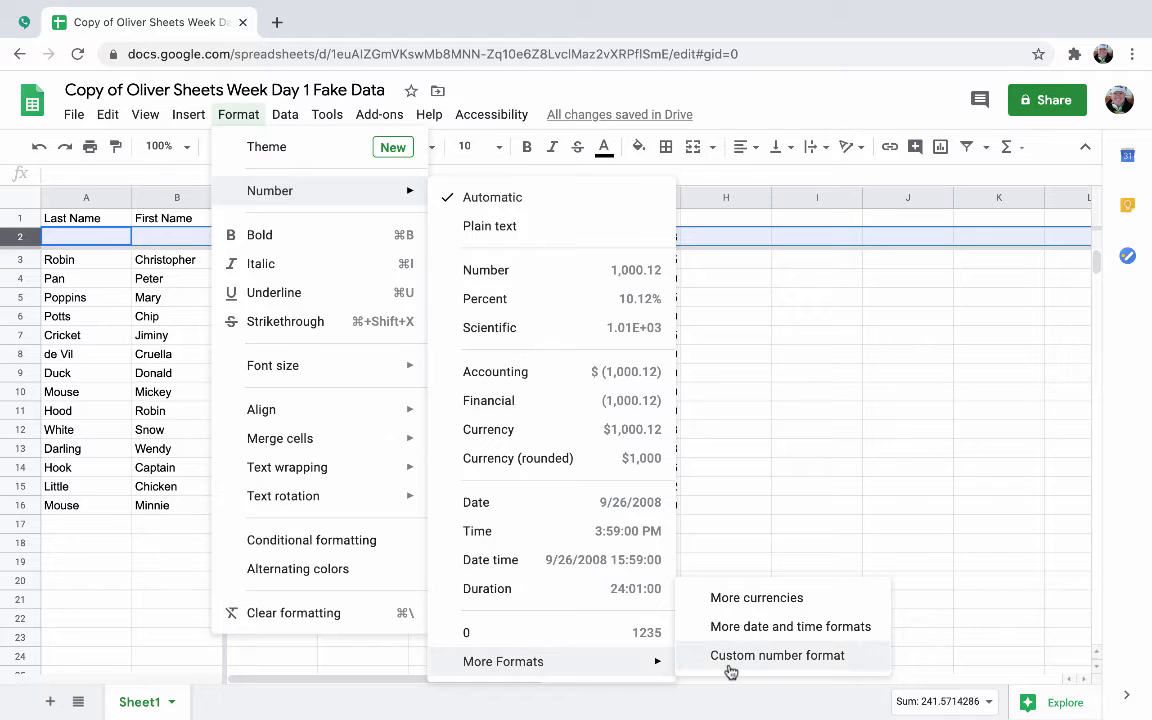
pyautogui.click(597, 635)
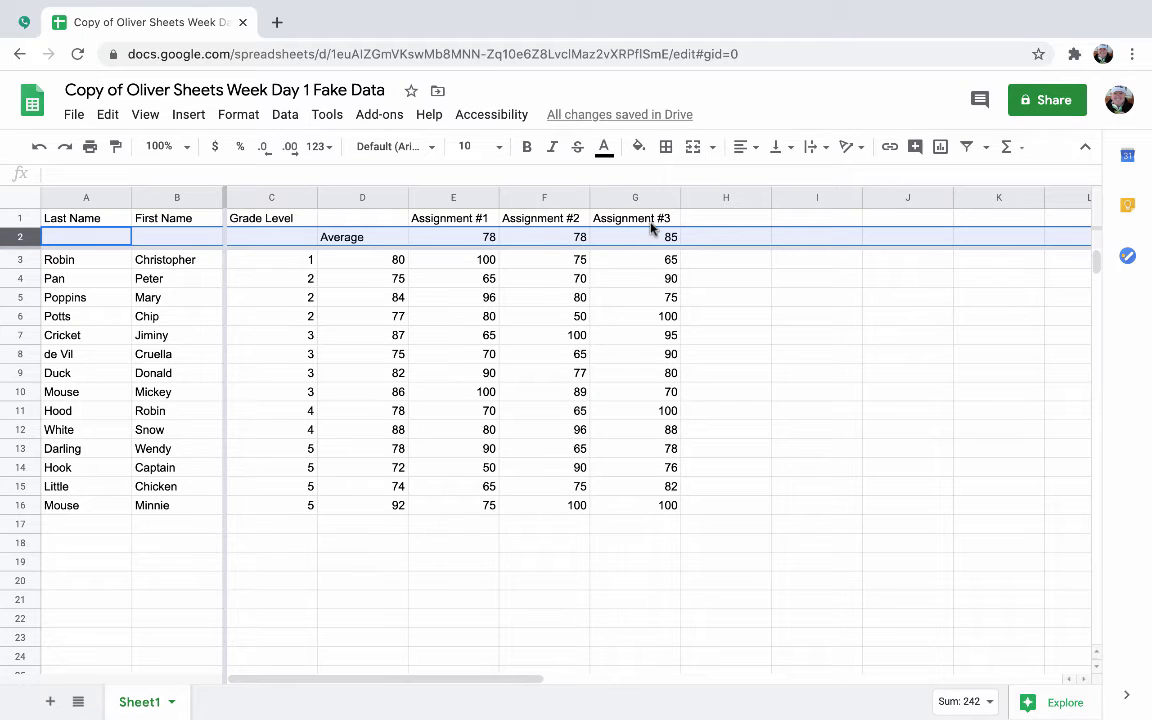
# Step: Extend the frozen columns from B to D so names, grade and average stay fixed
pyautogui.click(362, 318)
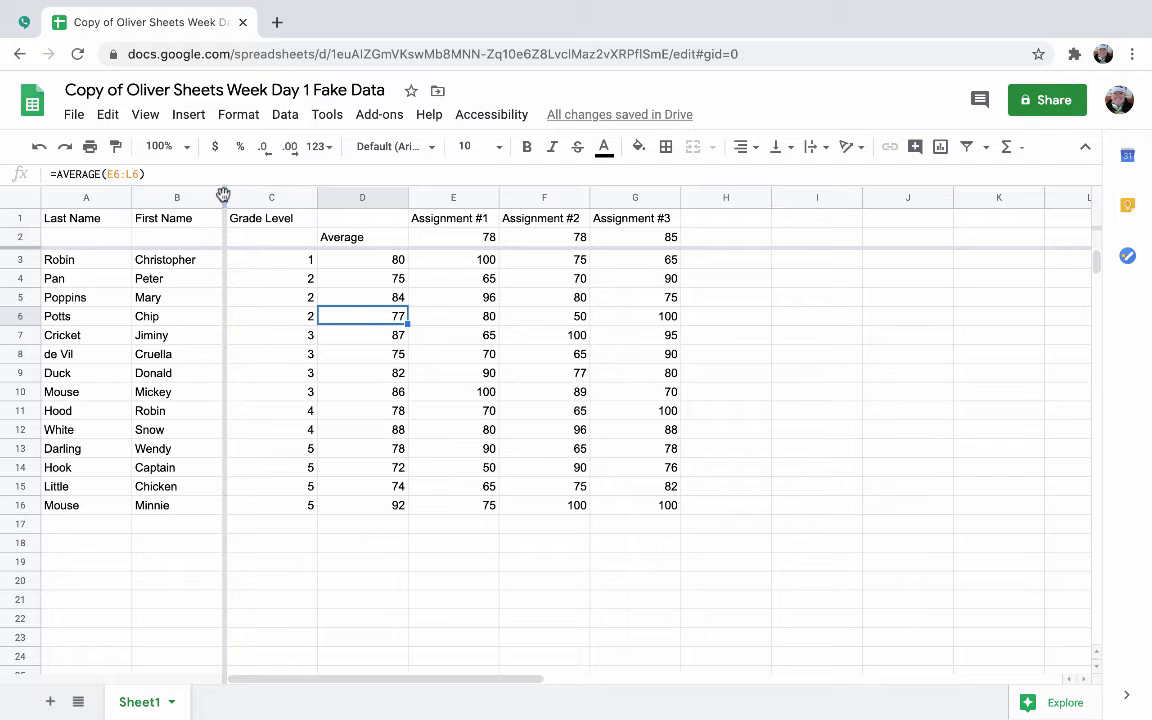
pyautogui.moveTo(224, 195); pyautogui.dragTo(409, 181)
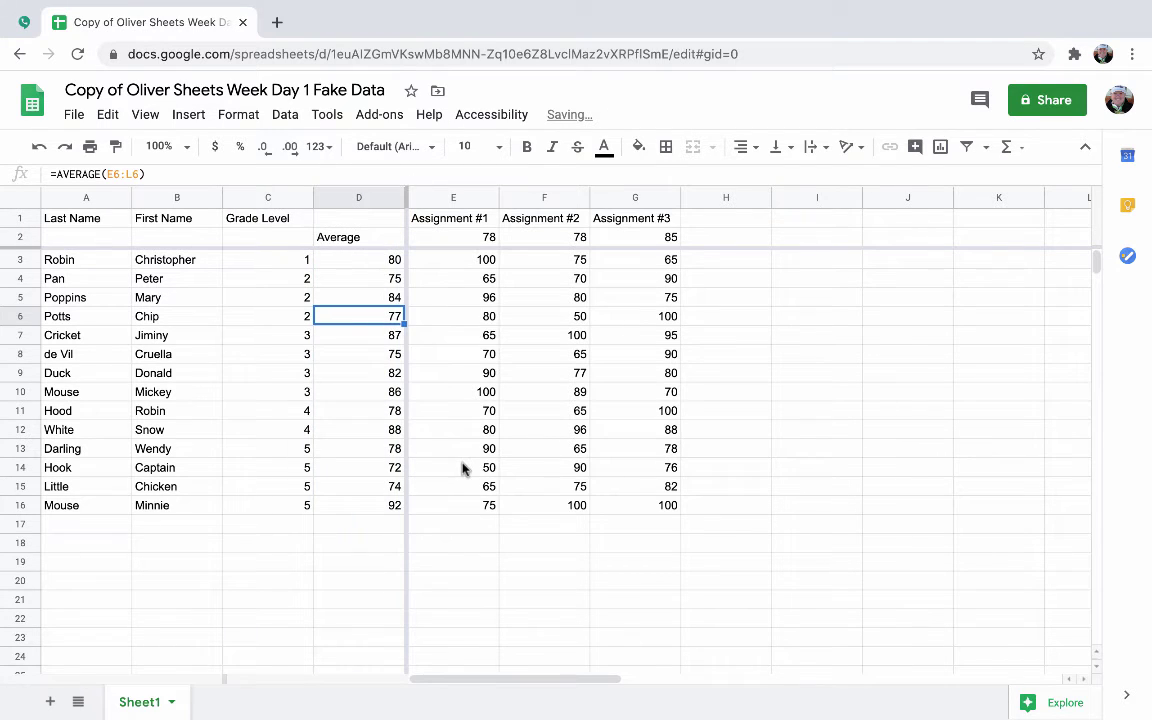
pyautogui.hscroll(3, 463, 468)
pyautogui.hscroll(-3, 463, 468)
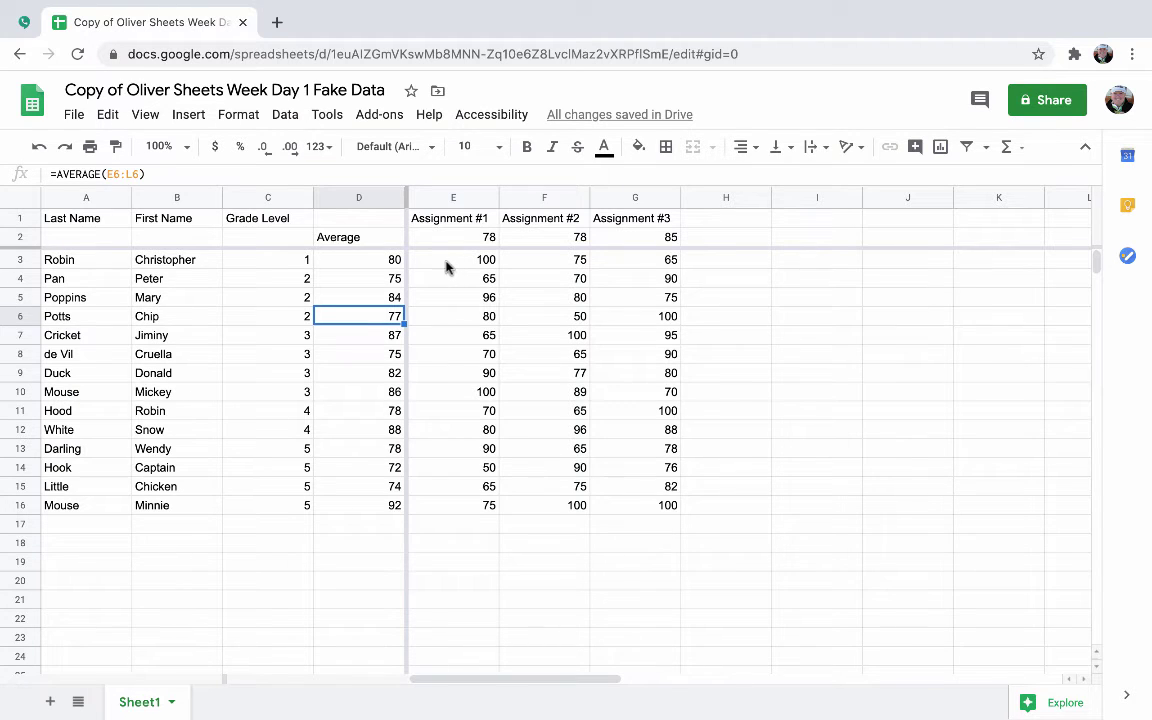
# Step: Select the assignment scores E3:G16 and start a new conditional formatting rule for them
pyautogui.moveTo(452, 264); pyautogui.dragTo(652, 510)
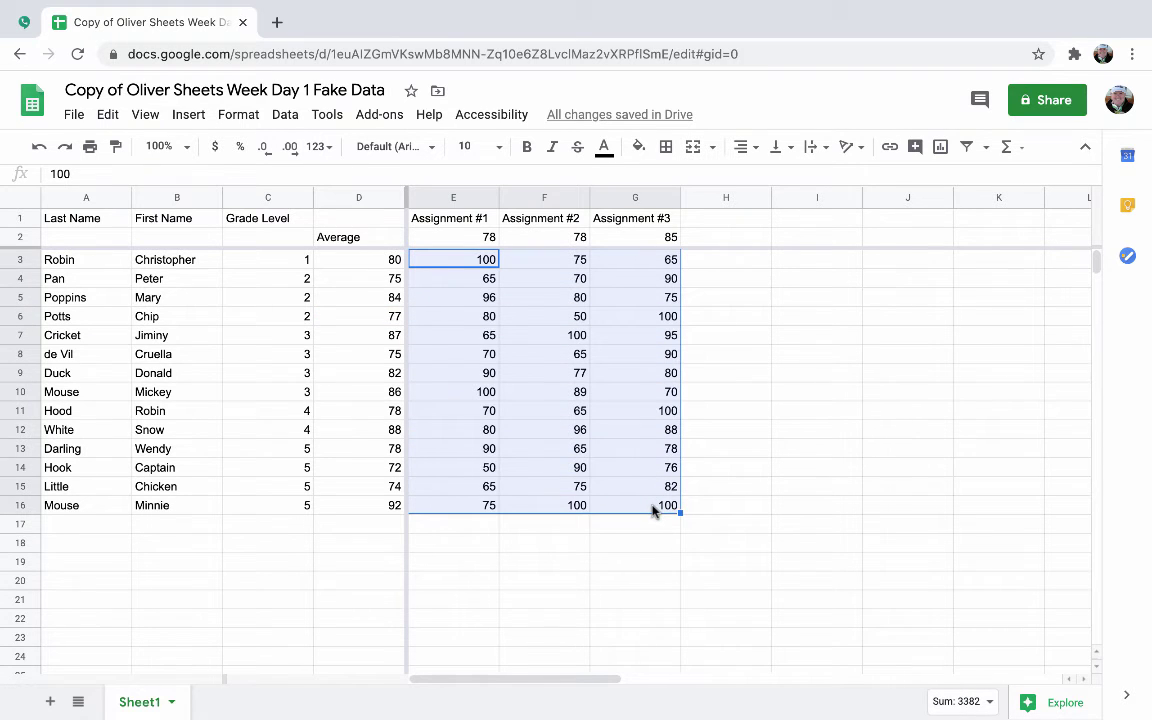
pyautogui.click(241, 117)
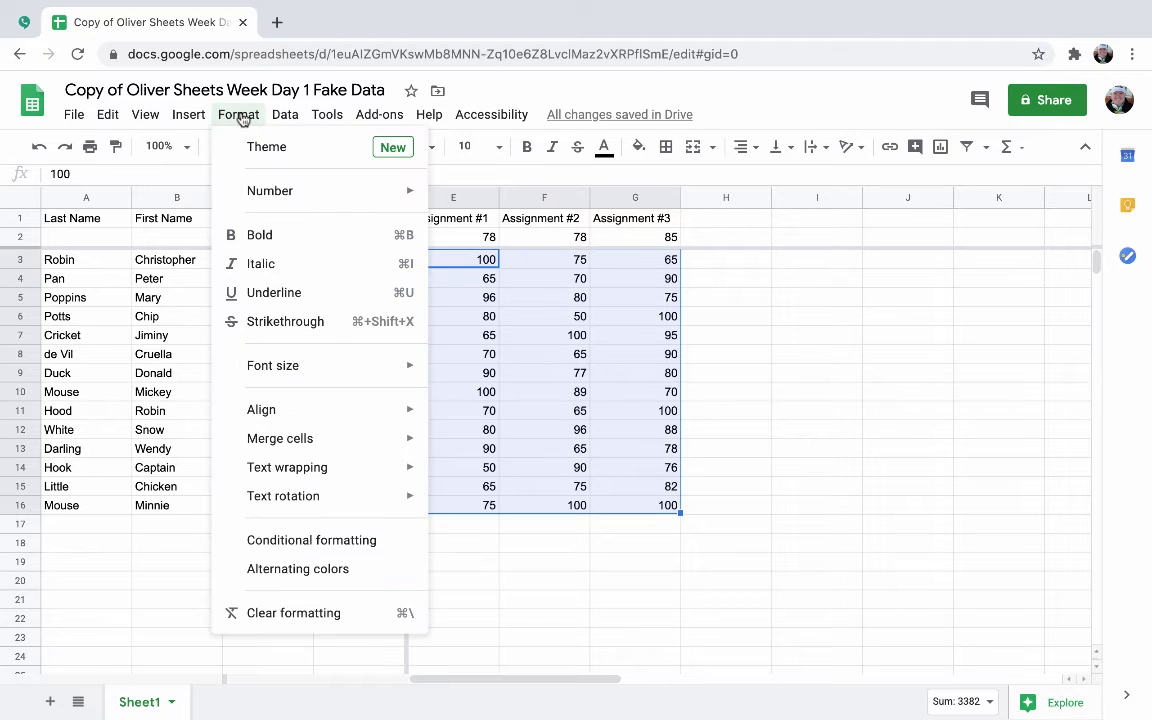
pyautogui.click(264, 545)
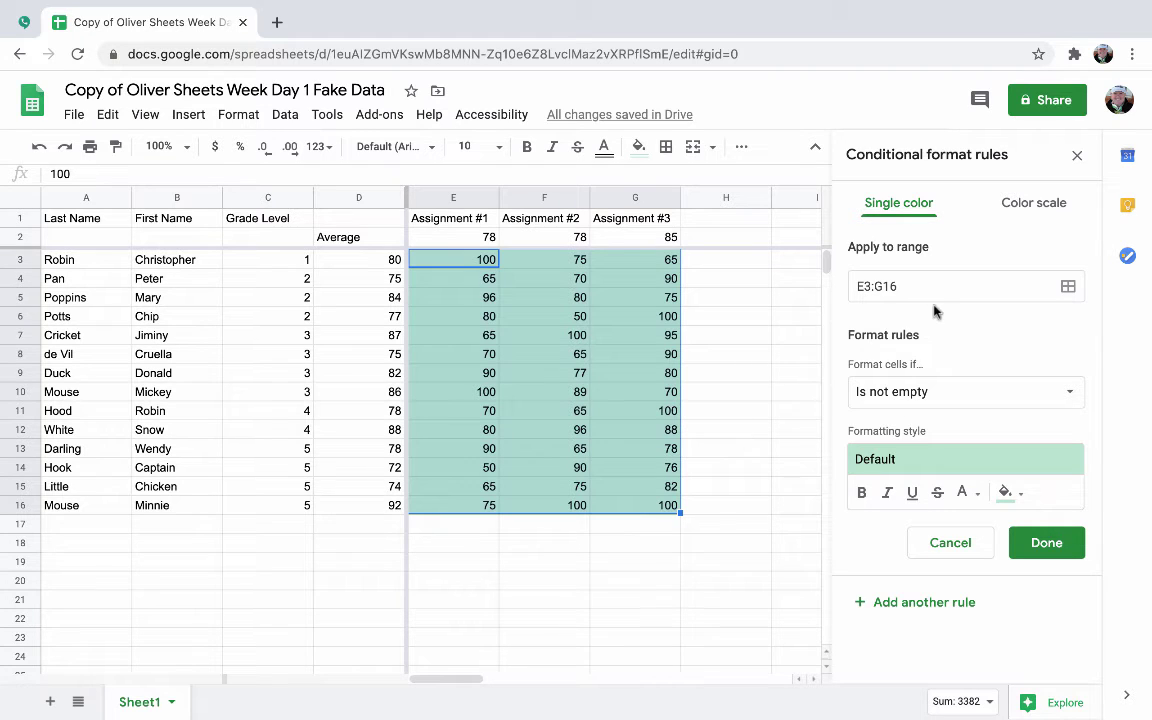
# Step: Extend the rule's range from E3:G16 to E3:Z100
pyautogui.click(884, 286)
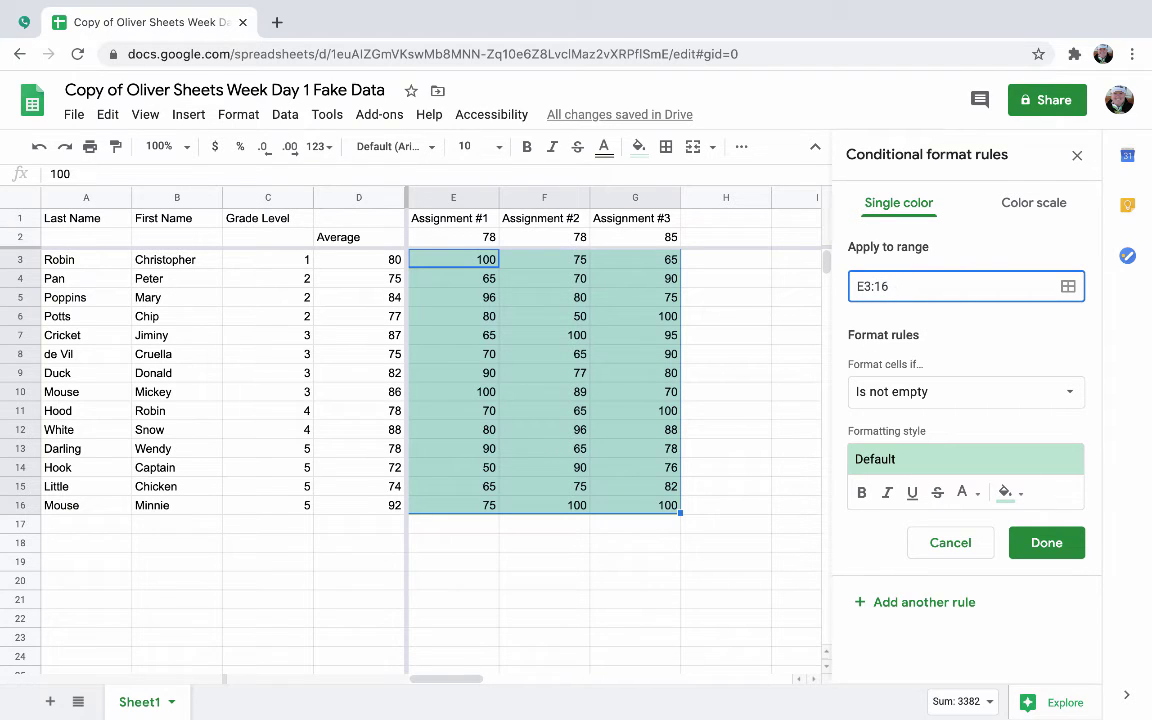
pyautogui.write('z')
pyautogui.press('BackSpace')
pyautogui.write('Z')
pyautogui.press('Delete')
pyautogui.press('Delete')
pyautogui.write('100')
# Step: Set the rule condition to 'Less than or equal to' 70 with a red fill
pyautogui.click(1012, 401)
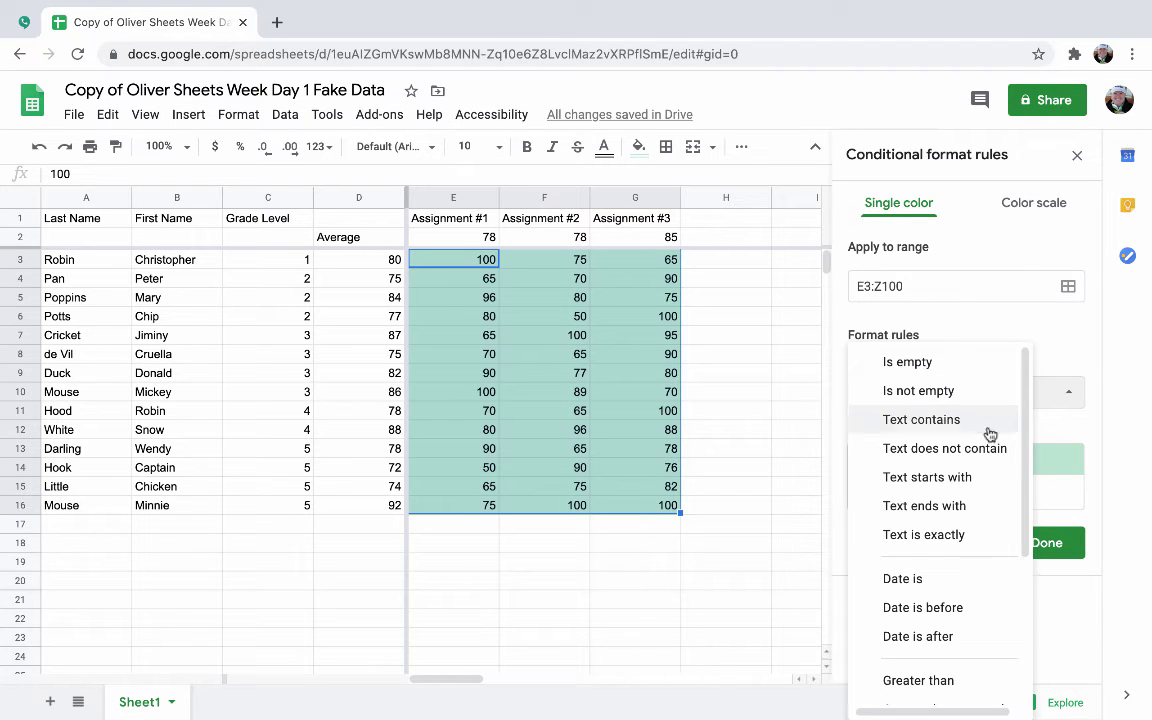
pyautogui.scroll(-2, 970, 470)
pyautogui.scroll(-2, 970, 470)
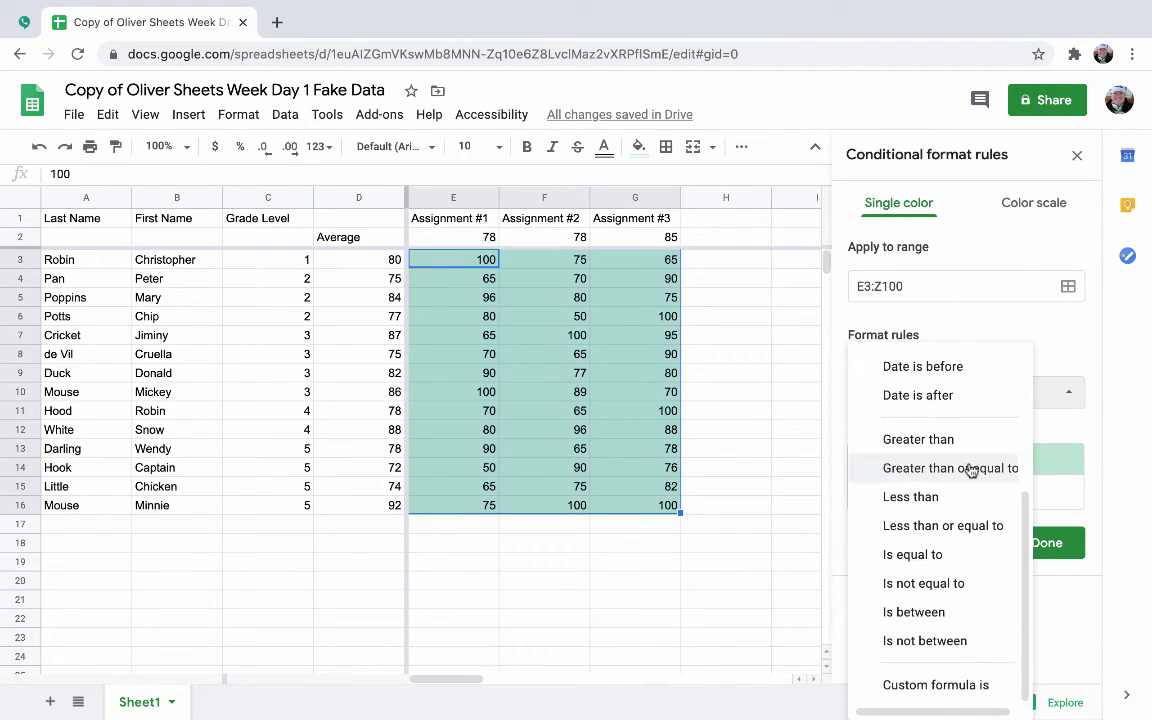
pyautogui.click(962, 526)
pyautogui.click(920, 429)
pyautogui.write('70')
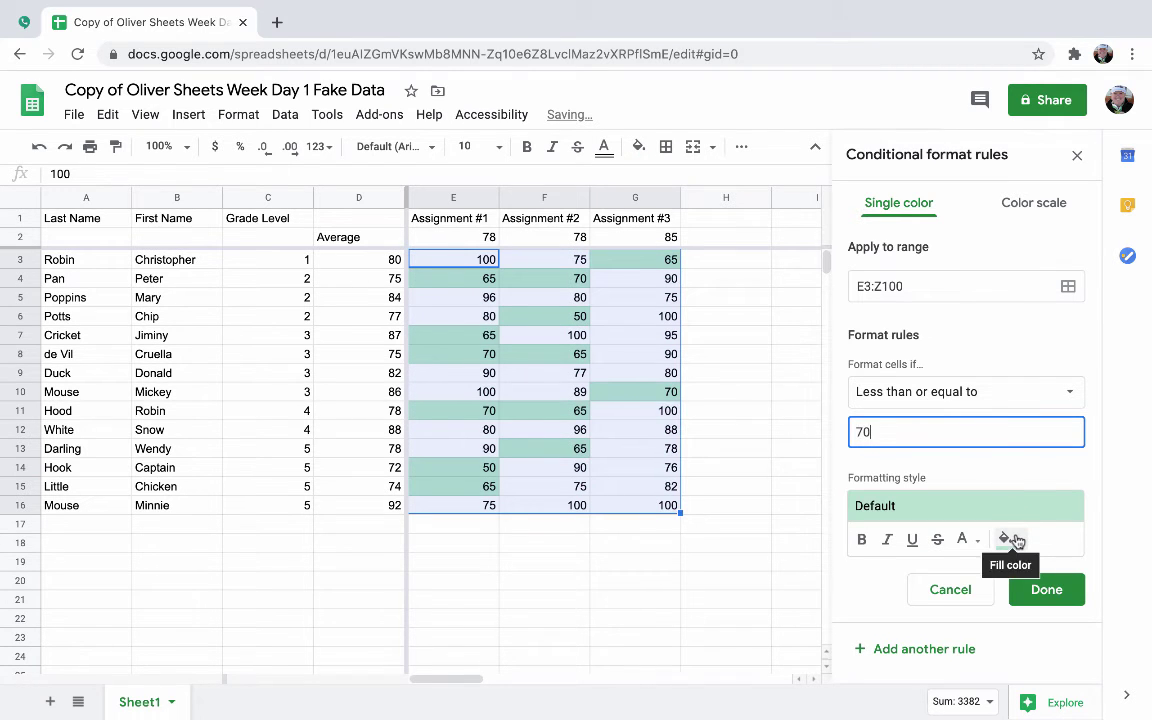
pyautogui.click(1012, 539)
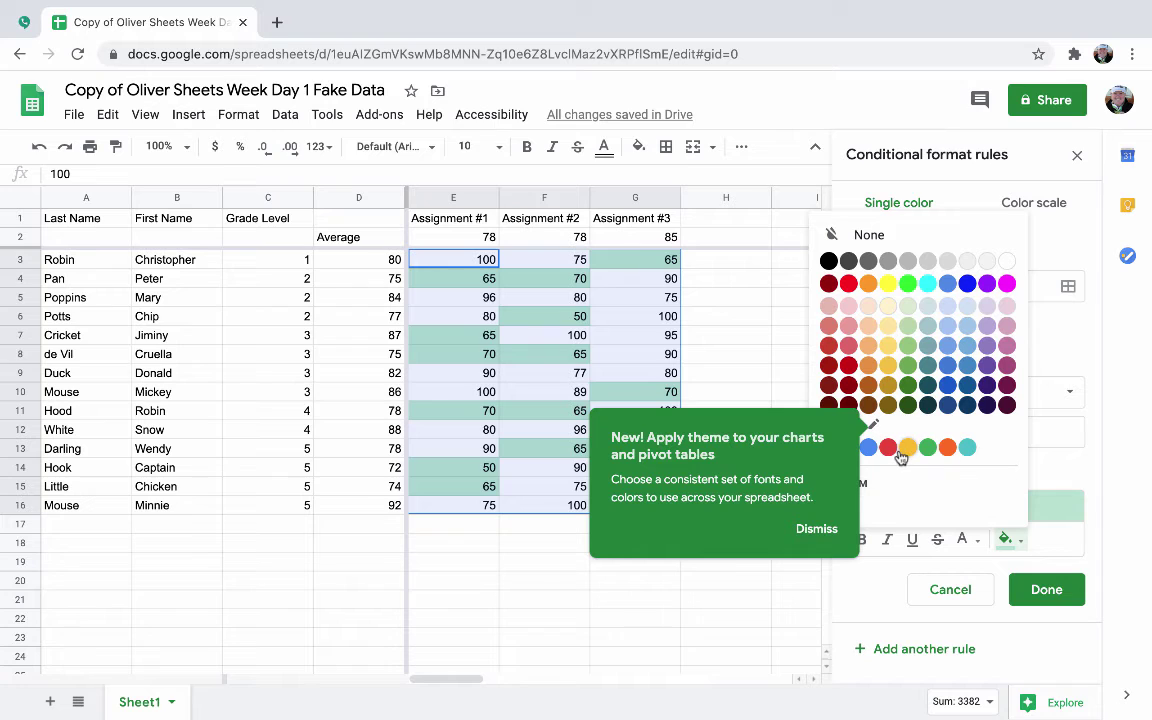
pyautogui.click(849, 283)
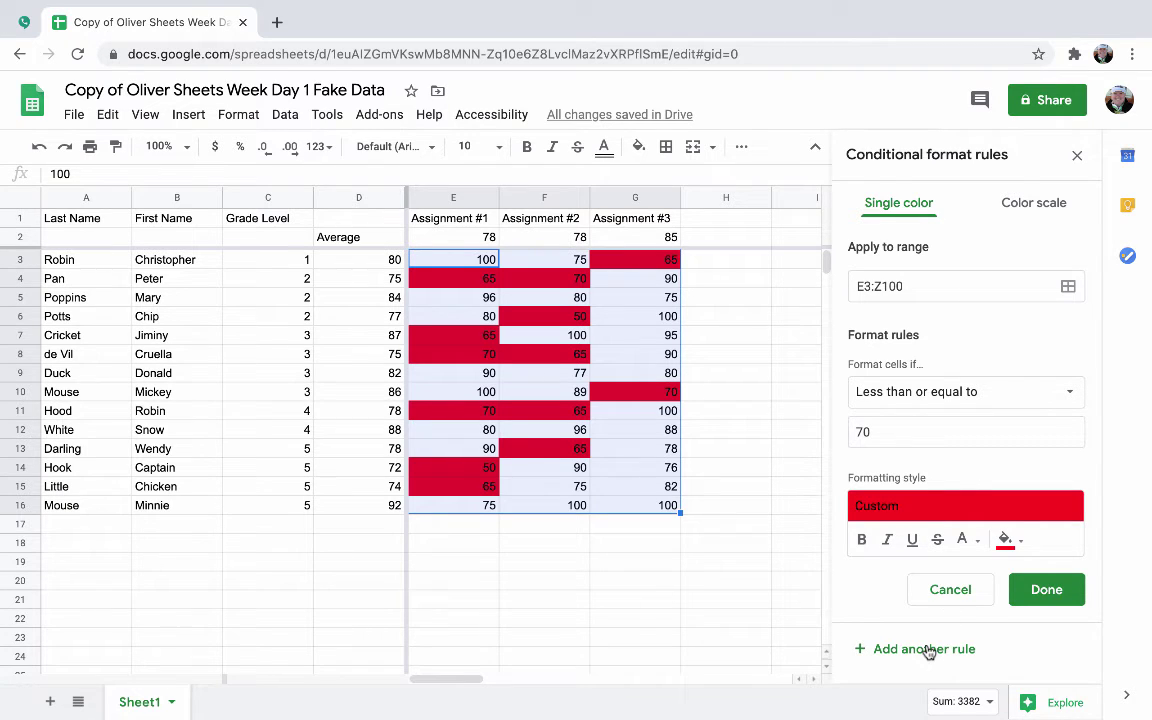
# Step: Add a second rule: 'Greater than or equal to' 90 with a bright green fill
pyautogui.click(926, 649)
pyautogui.click(1008, 397)
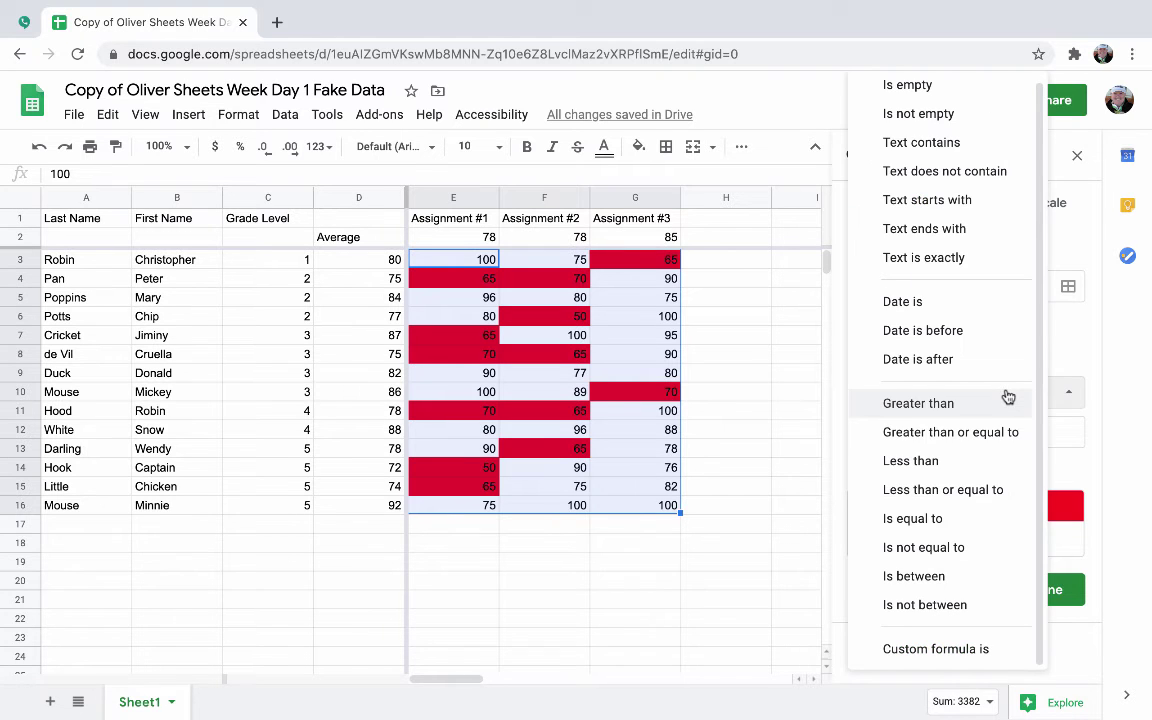
pyautogui.click(1005, 440)
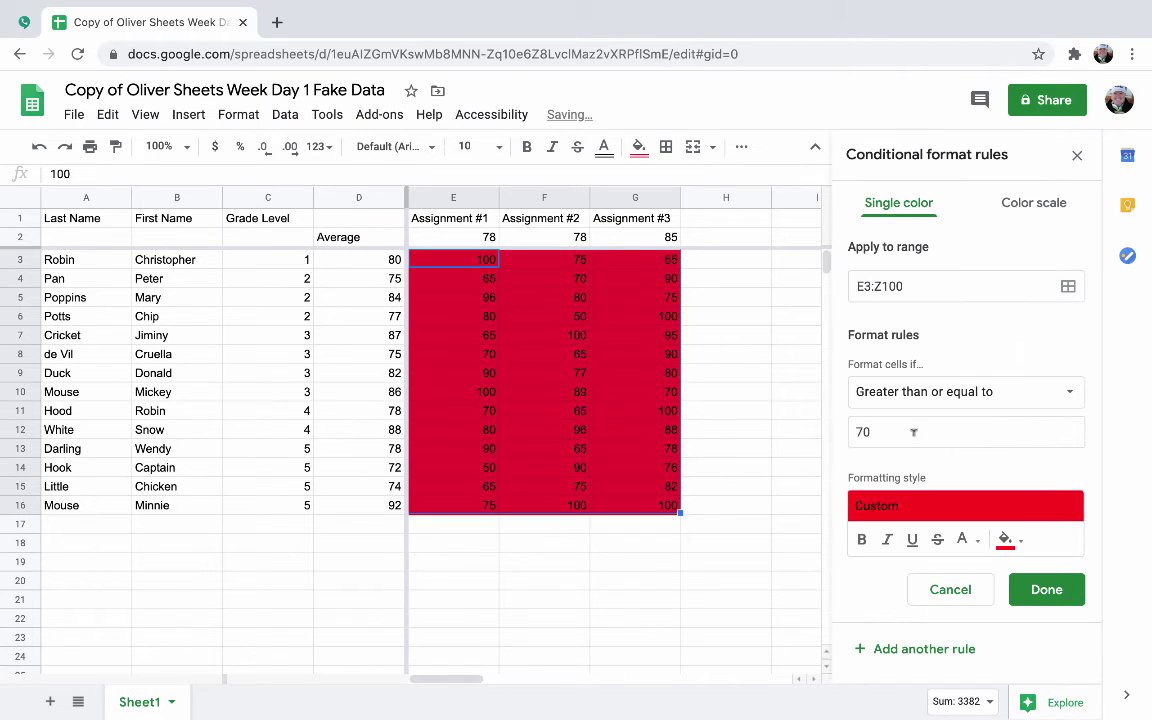
pyautogui.moveTo(913, 432); pyautogui.dragTo(818, 430)
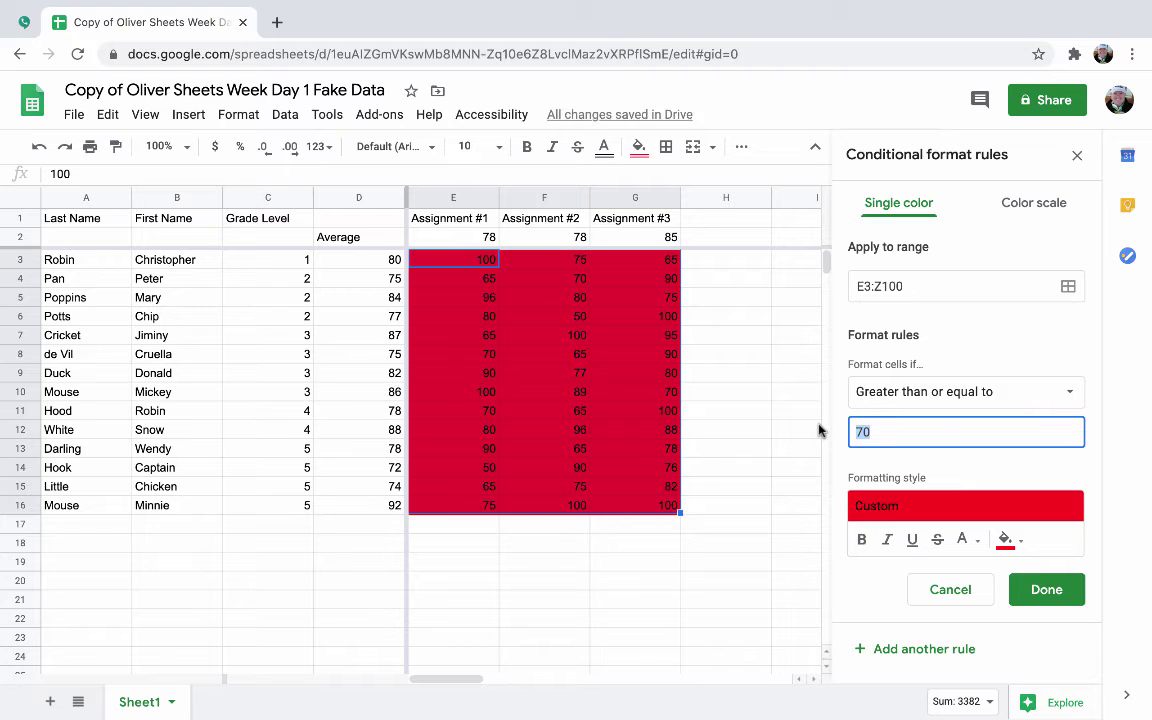
pyautogui.write('90')
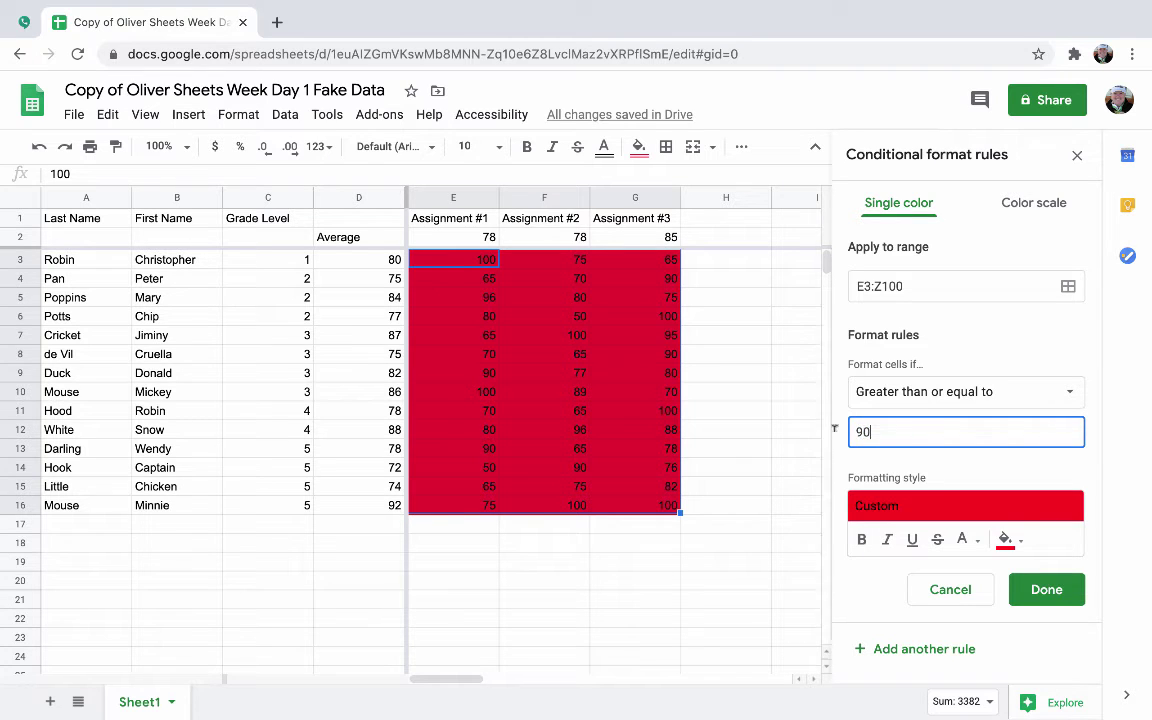
pyautogui.click(1008, 541)
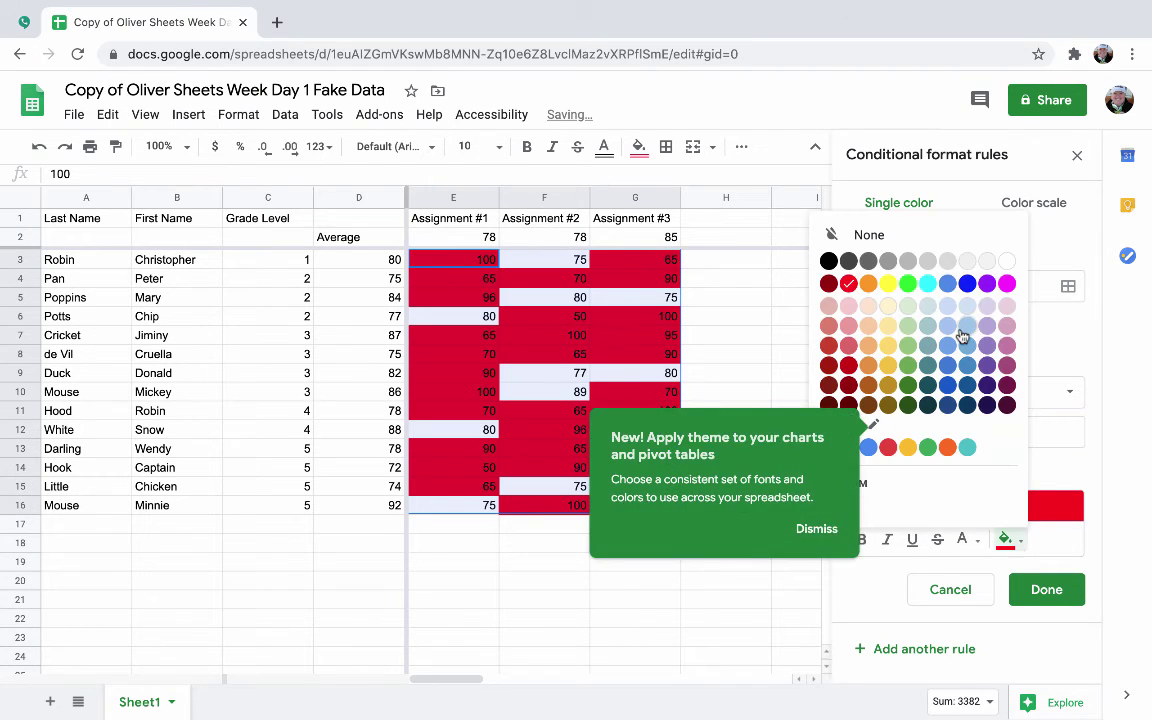
pyautogui.click(907, 283)
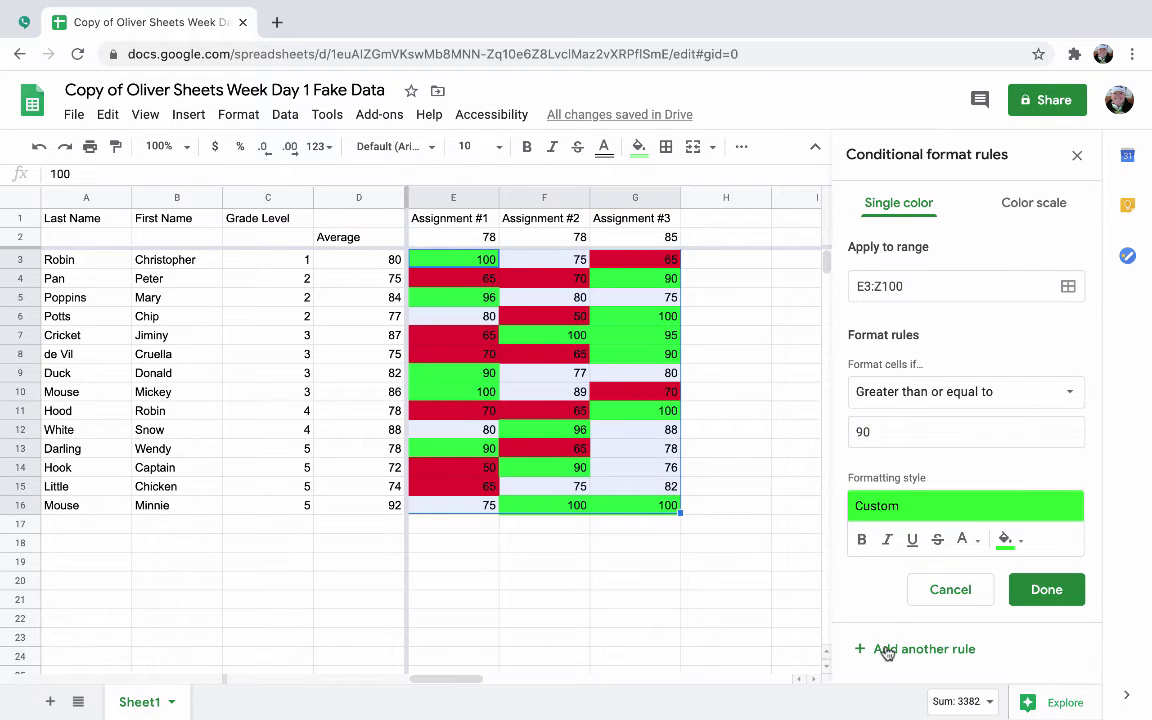
# Step: Add a third rule, 'Is between' 71 and 89 with a yellow fill, and save it
pyautogui.click(978, 400)
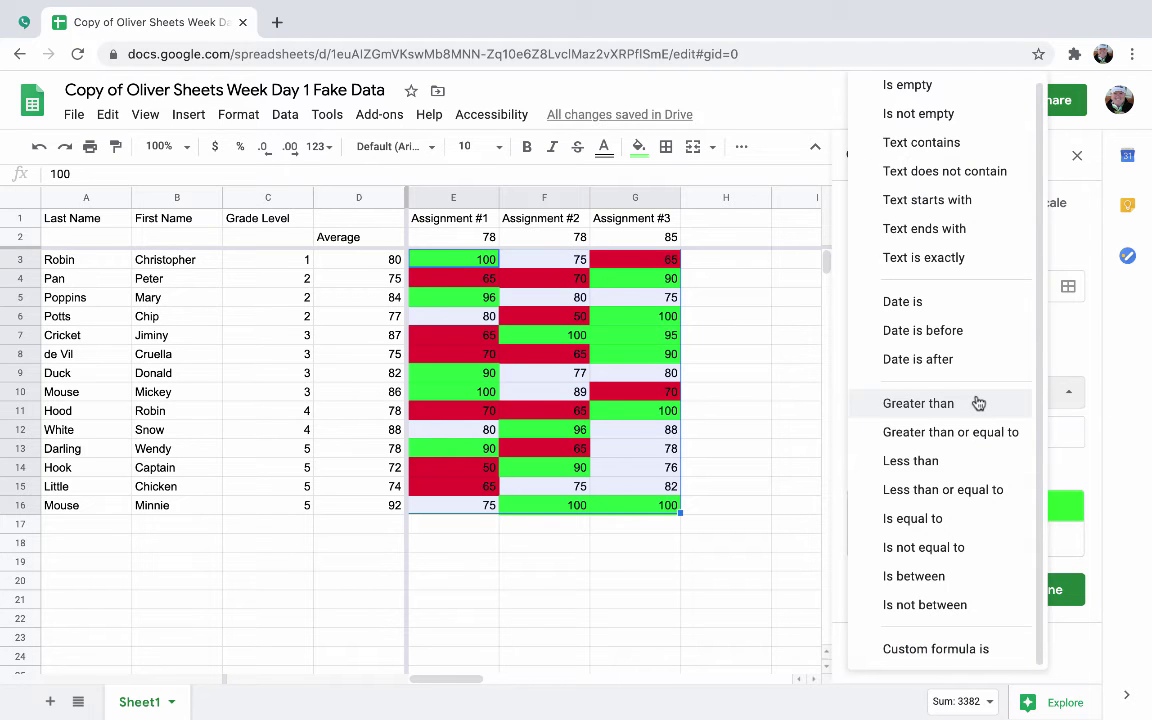
pyautogui.click(913, 576)
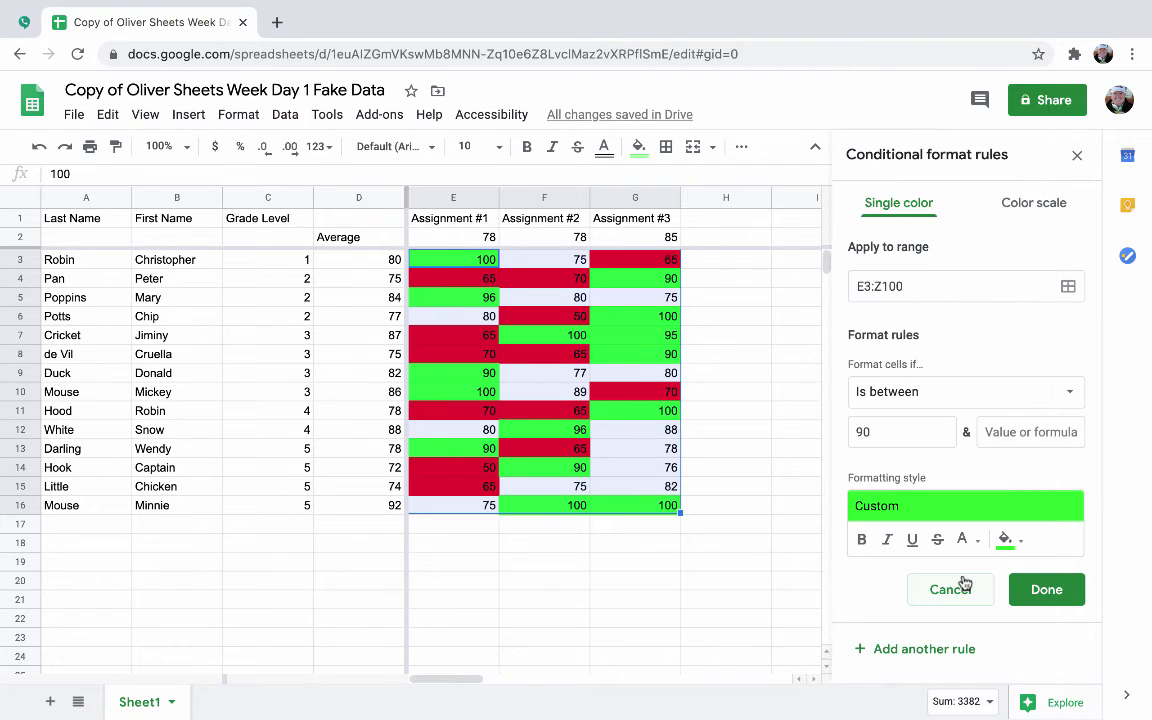
pyautogui.moveTo(878, 432); pyautogui.dragTo(845, 432)
pyautogui.write('71')
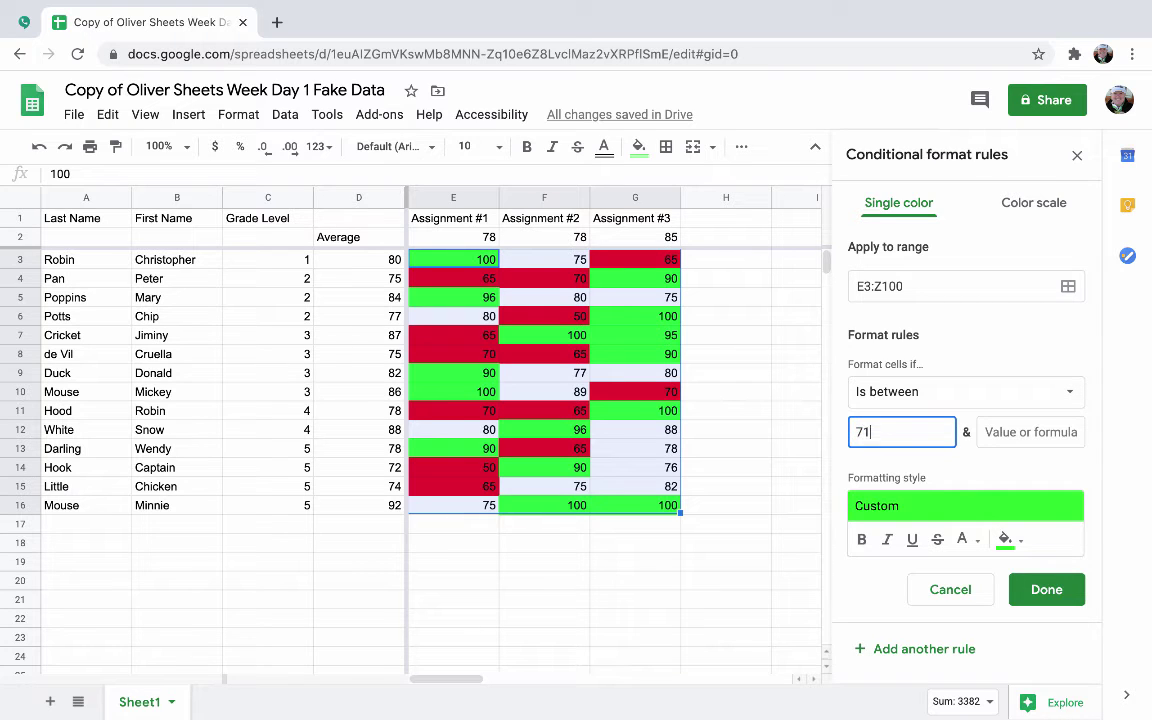
pyautogui.click(1003, 432)
pyautogui.write('89')
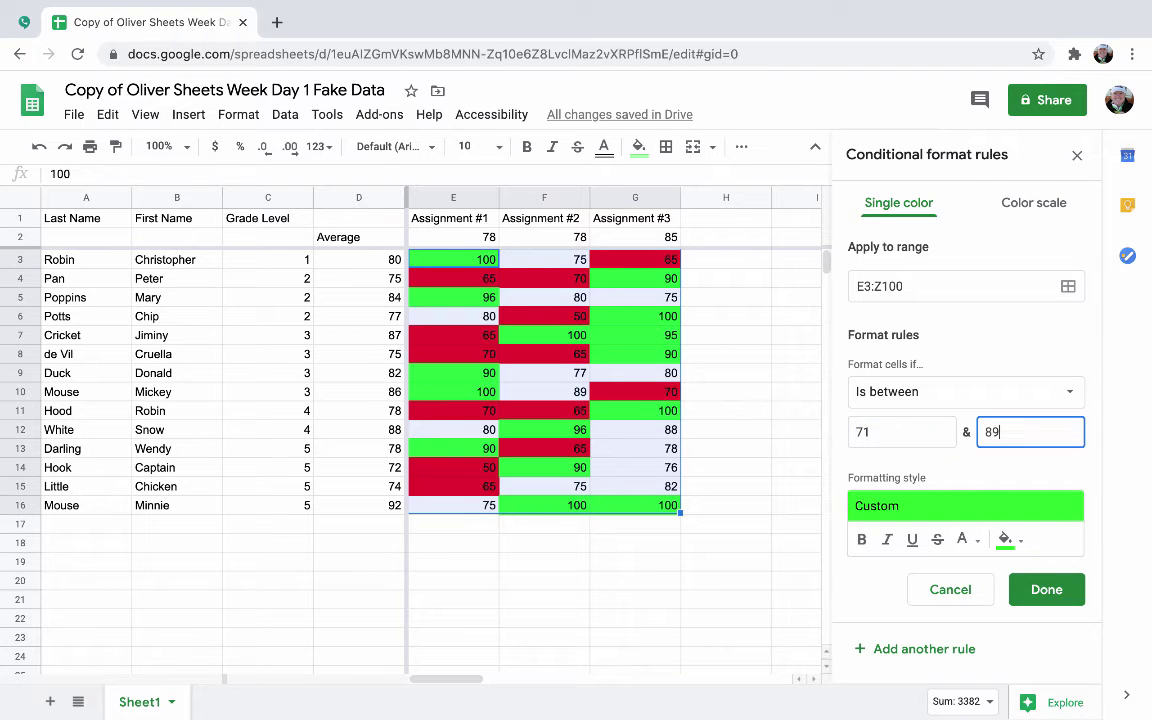
pyautogui.click(1014, 550)
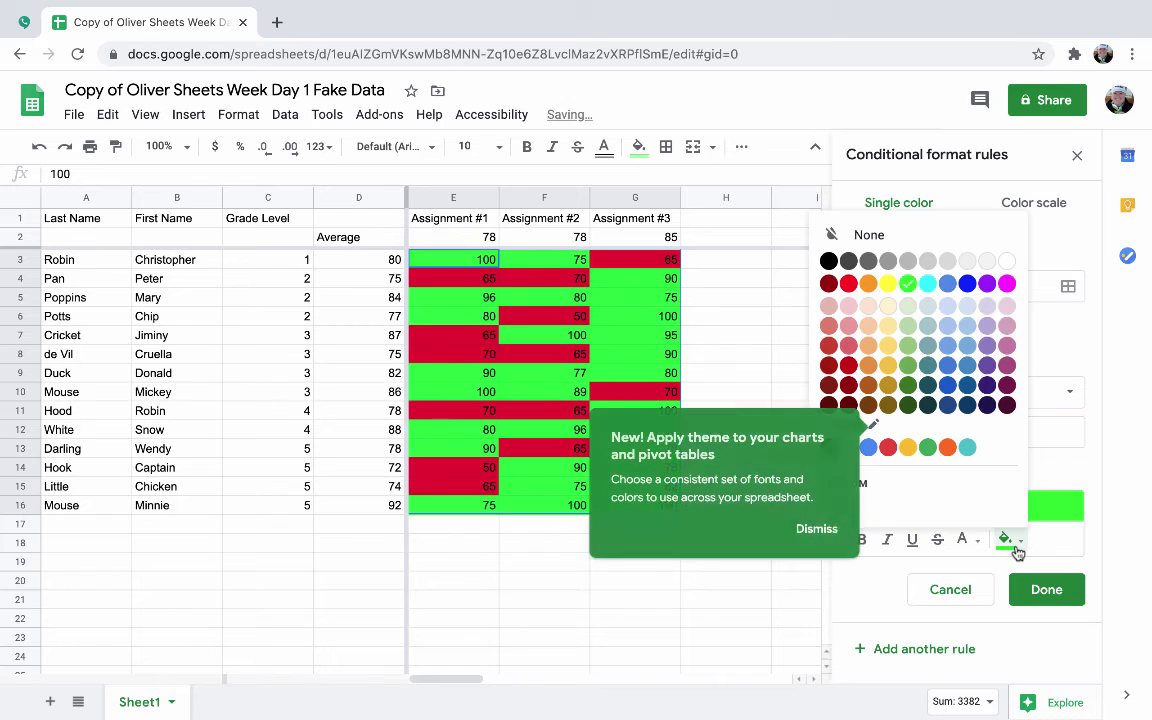
pyautogui.click(868, 285)
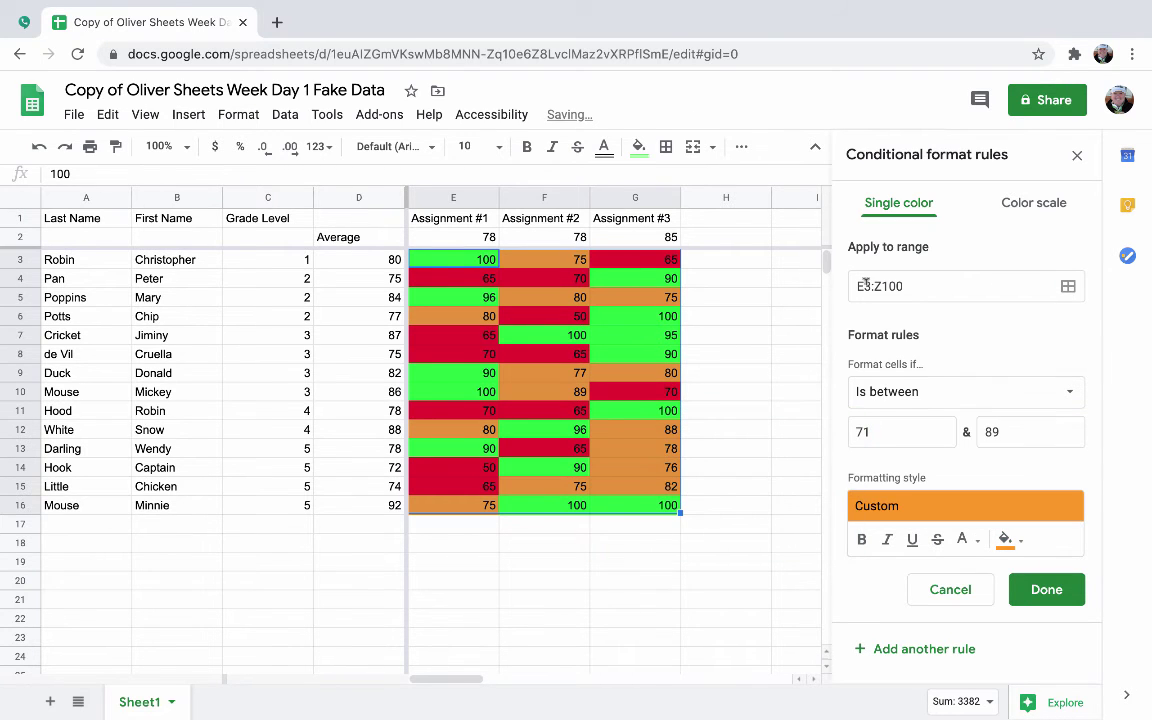
pyautogui.click(1012, 540)
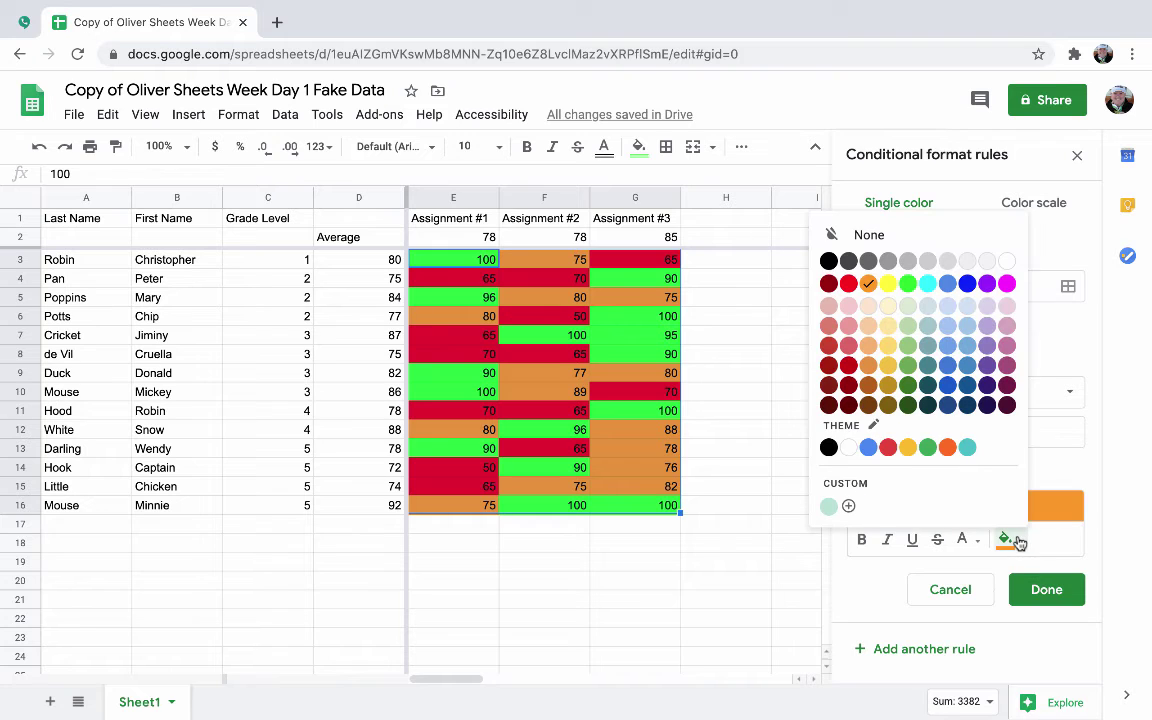
pyautogui.click(889, 285)
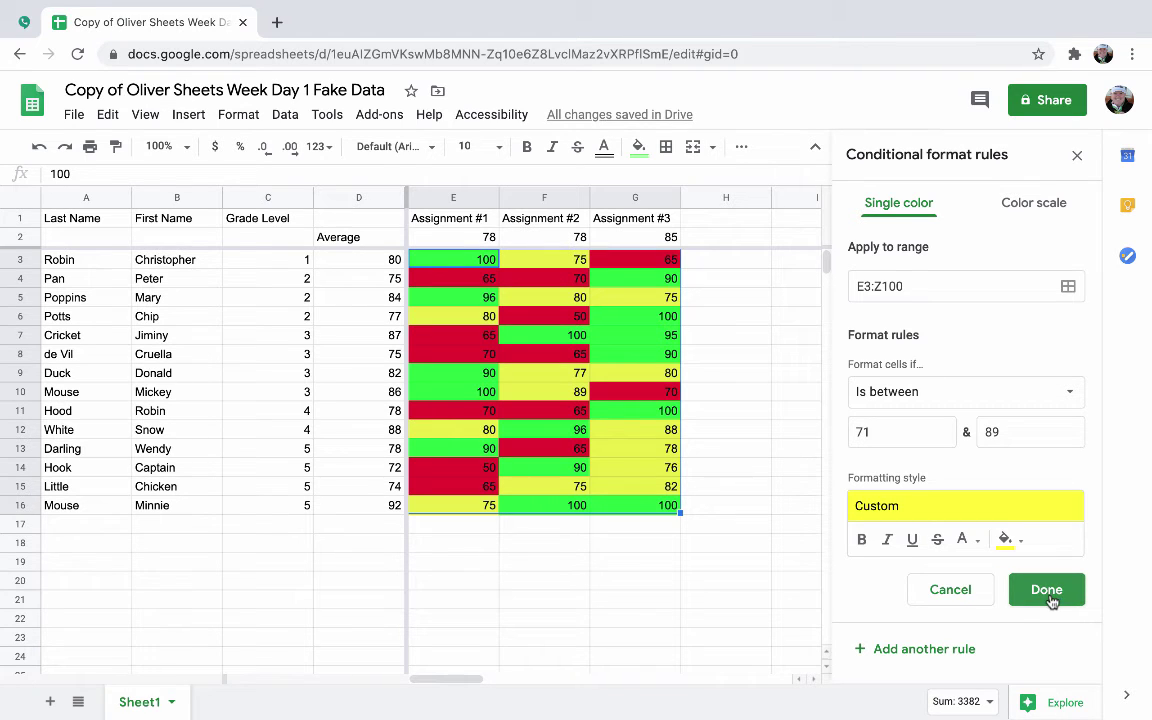
pyautogui.click(1047, 590)
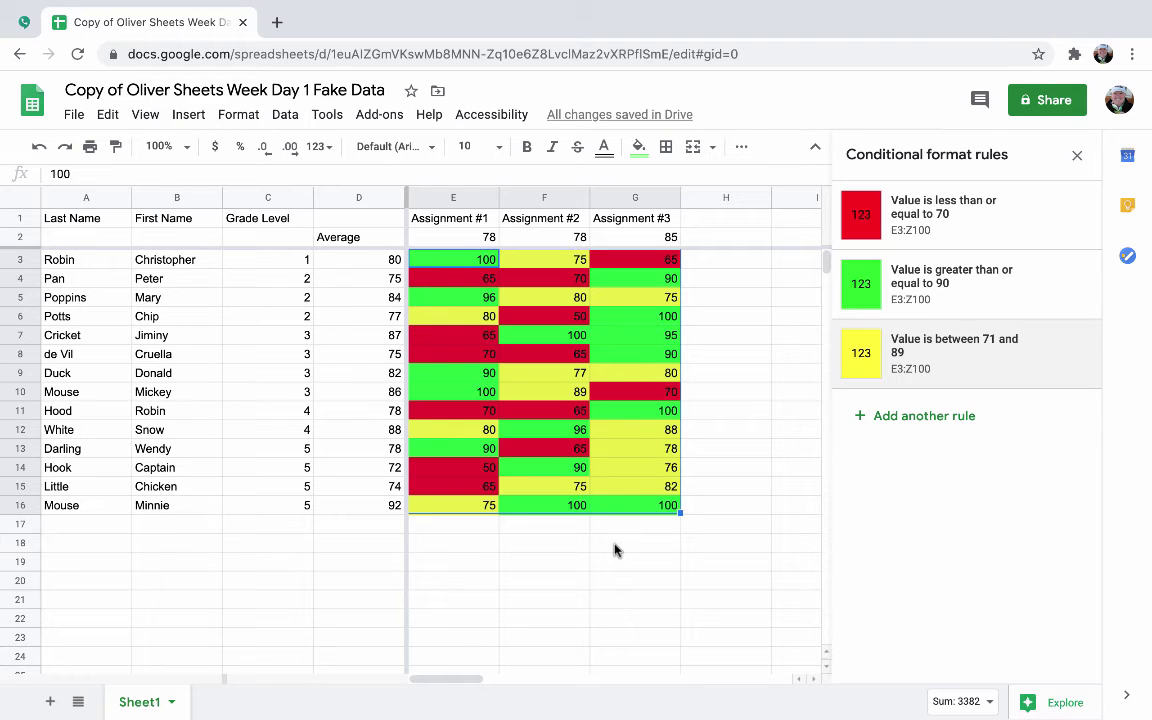
# Step: Close the conditional format rules sidebar and rename Sheet1 to 'GradeBook'
pyautogui.click(1077, 155)
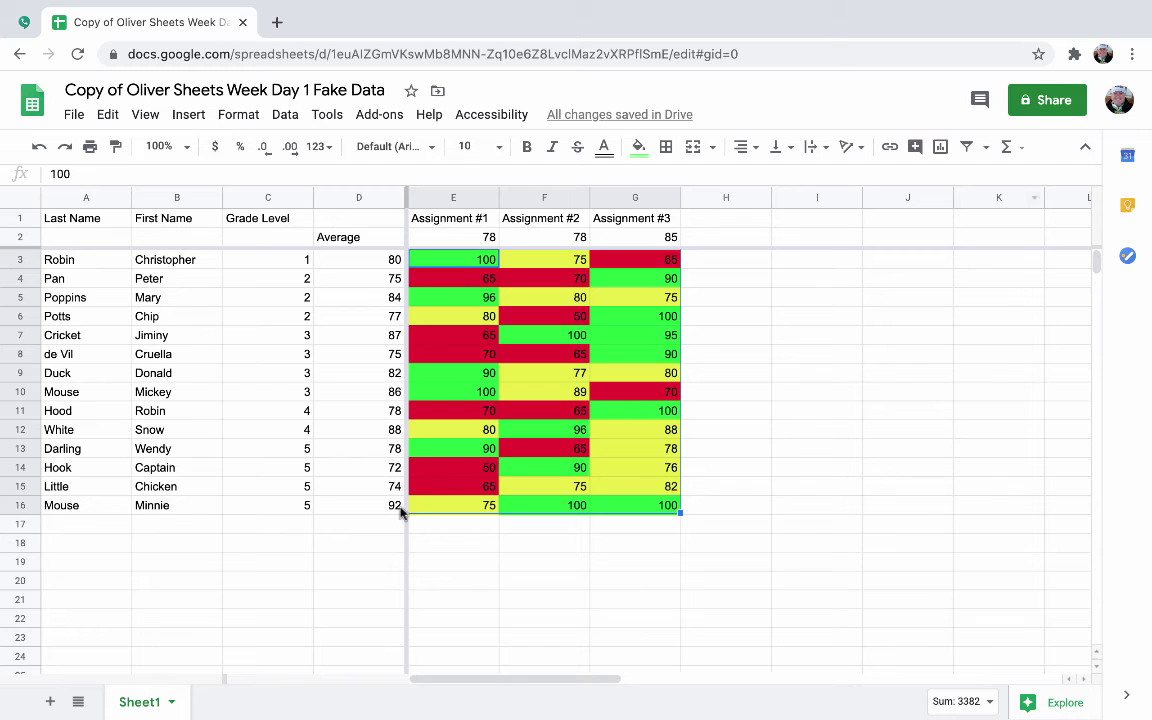
pyautogui.click(173, 704)
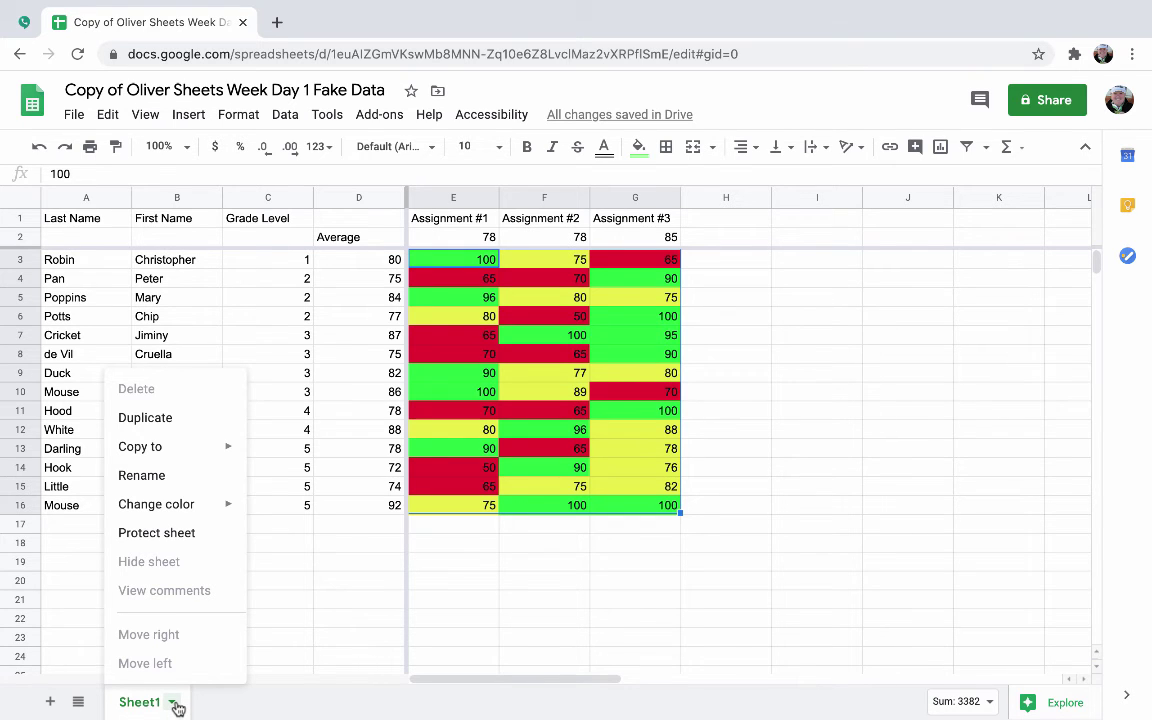
pyautogui.click(189, 477)
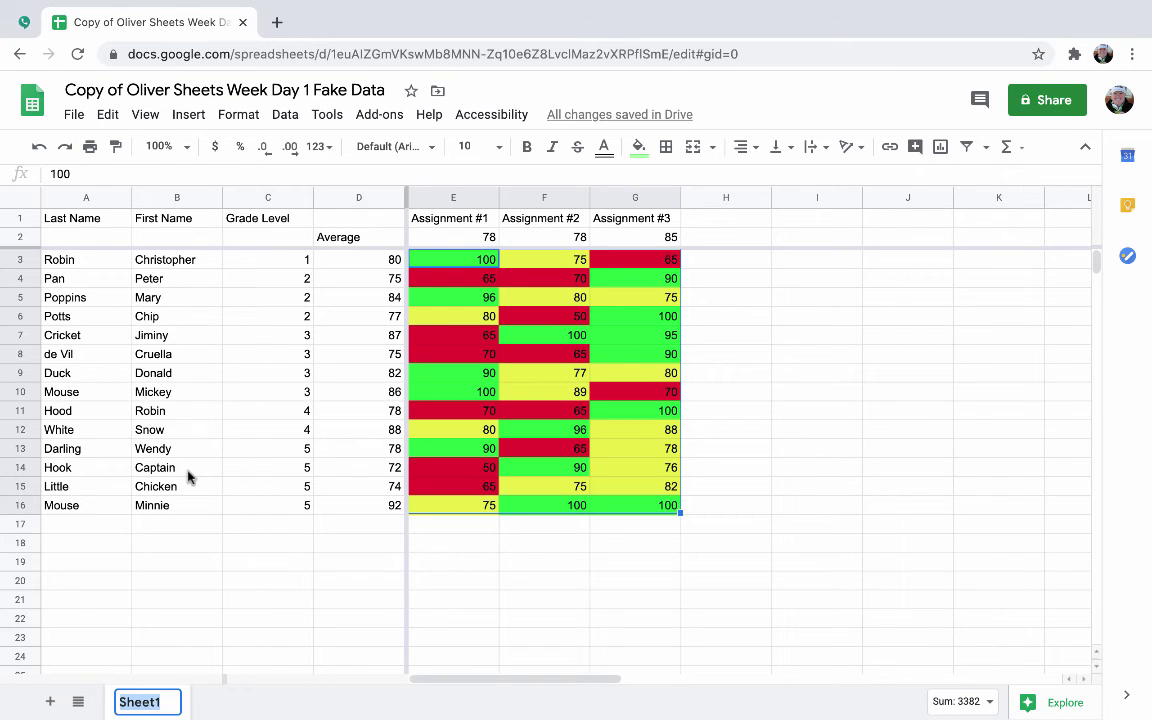
pyautogui.write('GradeBook')
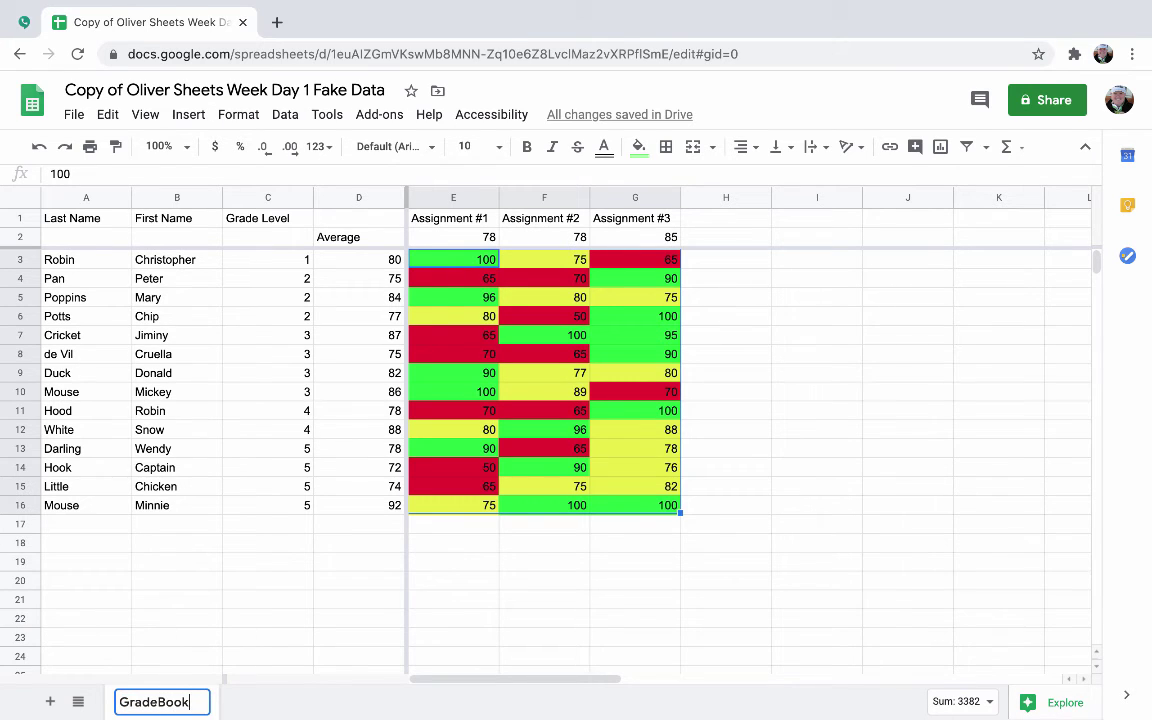
pyautogui.press('Return')
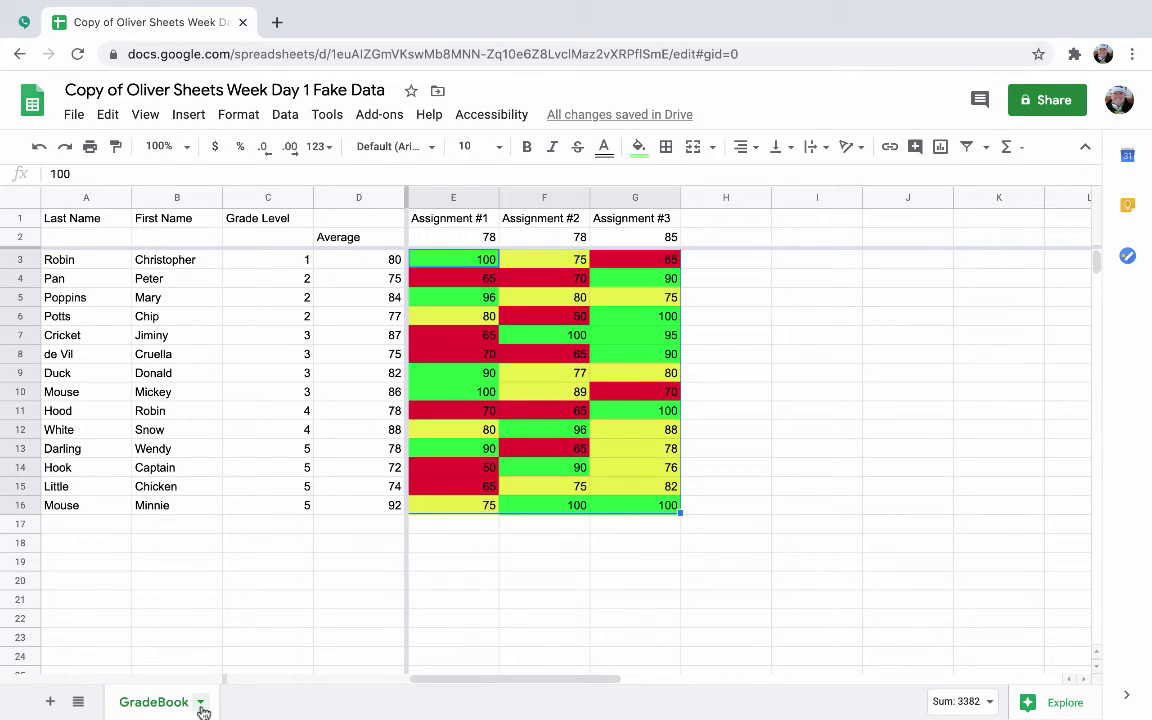
# Step: Change the GradeBook tab colour to purple
pyautogui.click(202, 704)
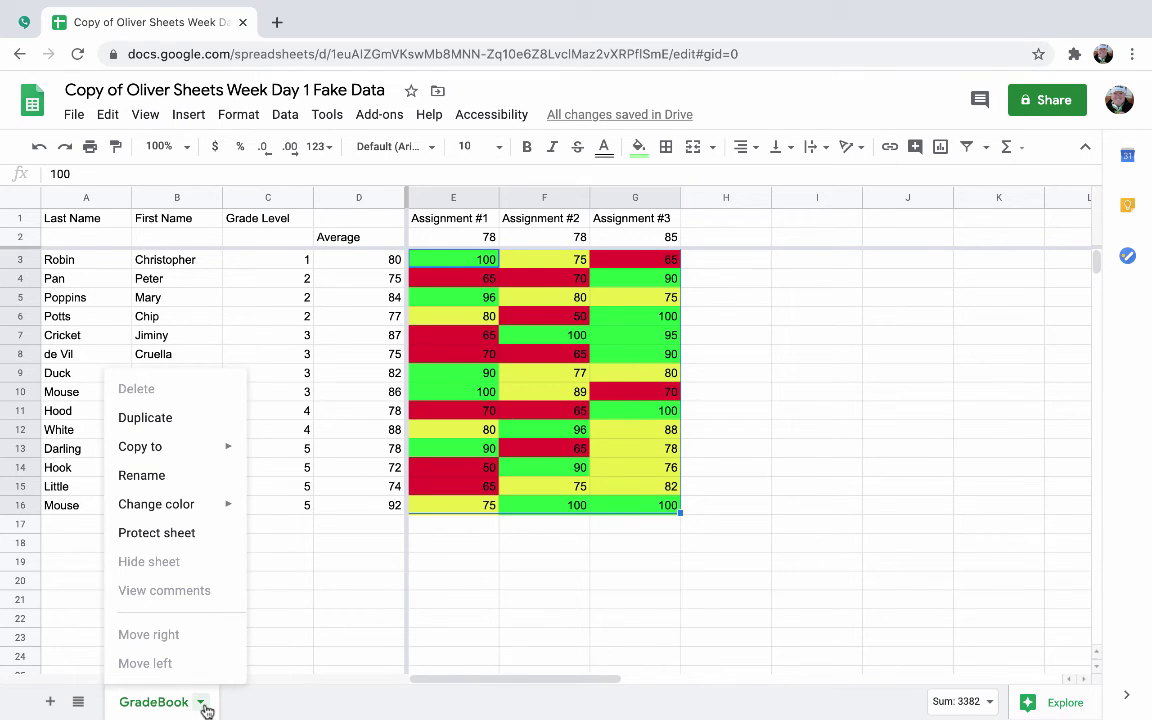
pyautogui.moveTo(212, 498)
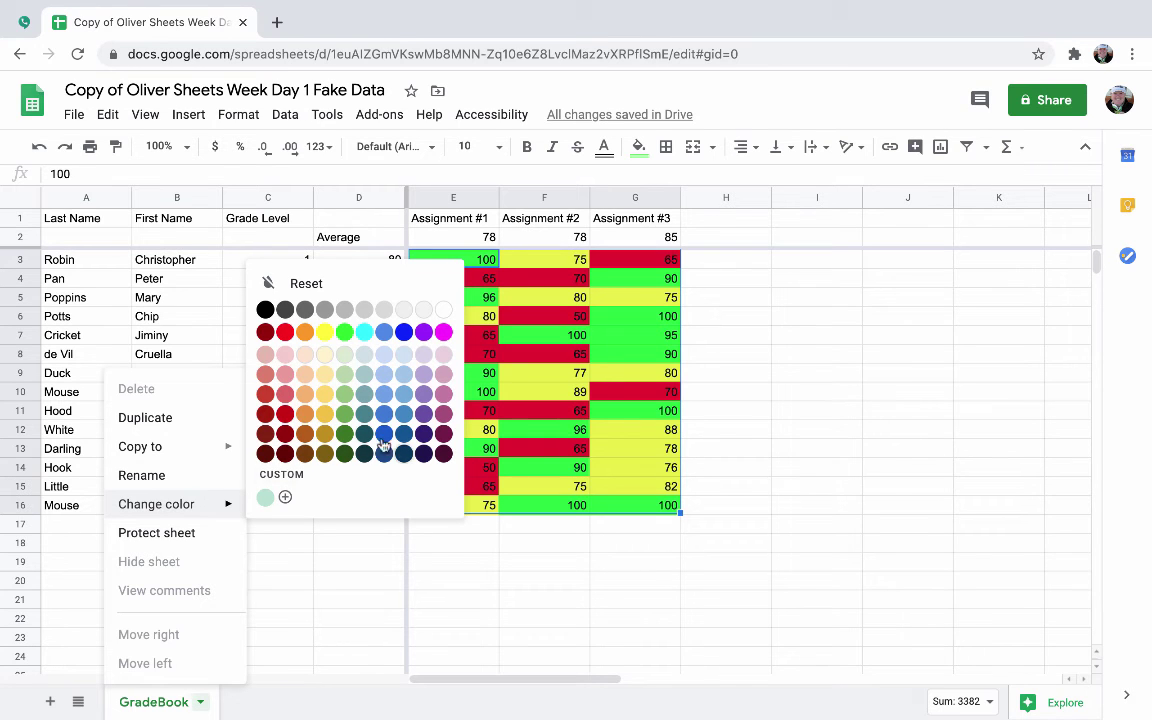
pyautogui.click(423, 333)
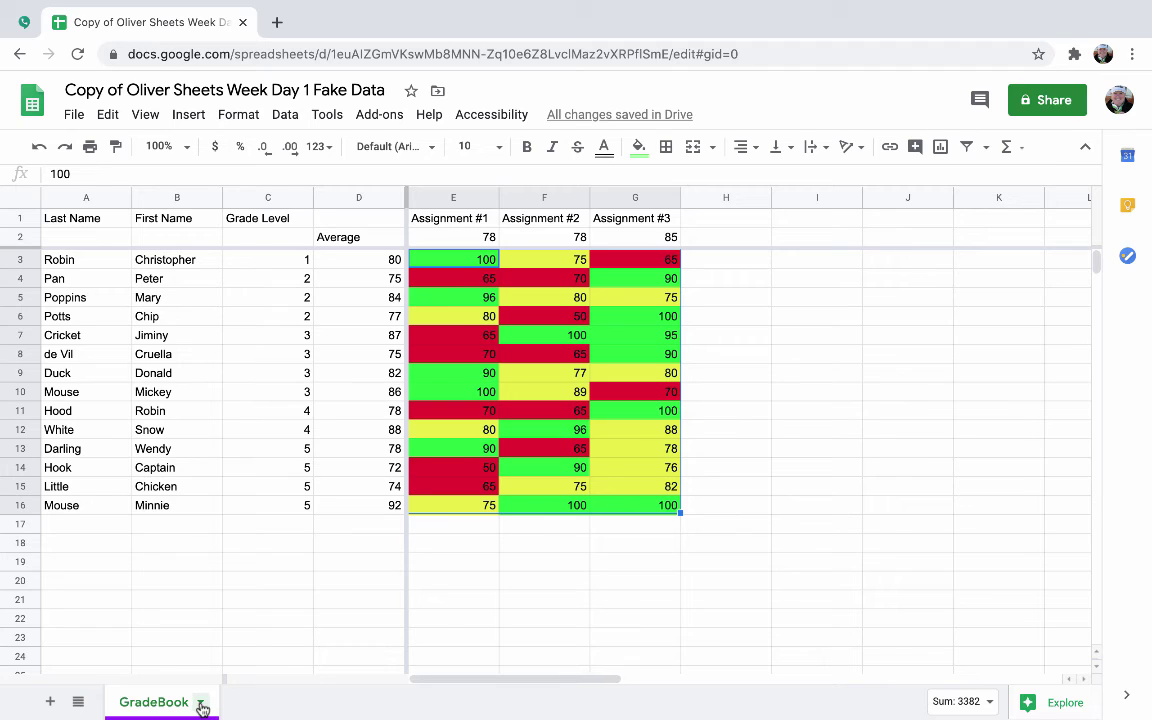
# Step: Duplicate the GradeBook sheet and rename the copy 'Sem 2 Gradebook'
pyautogui.click(201, 703)
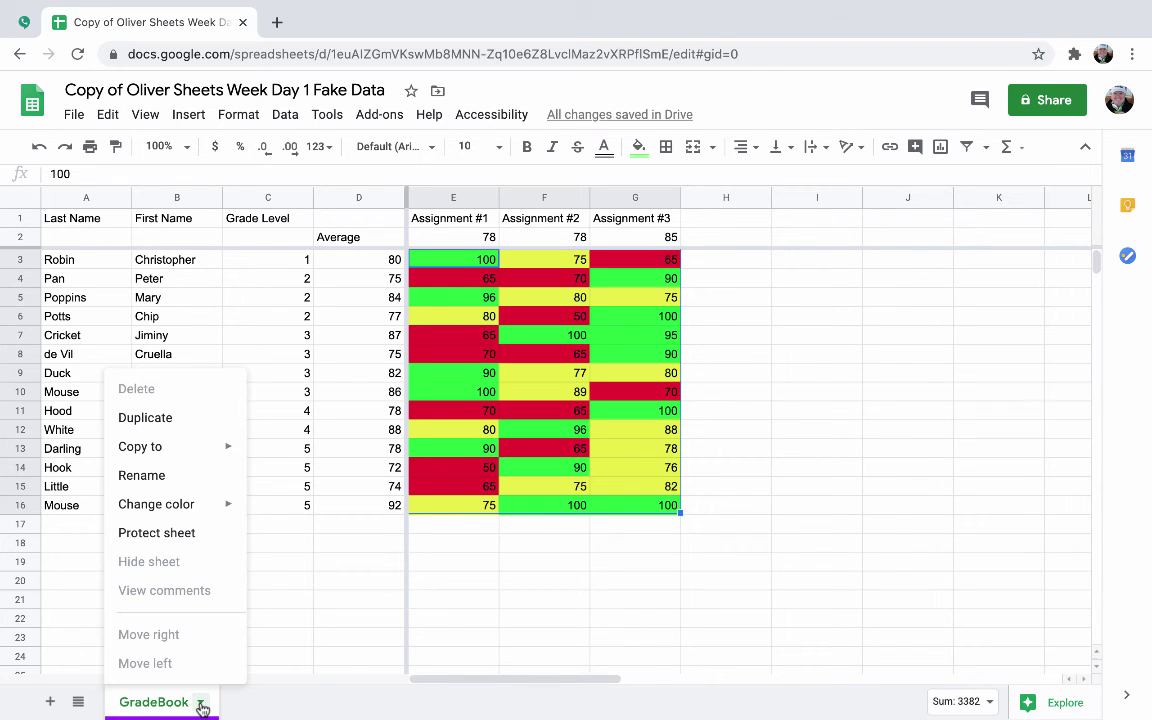
pyautogui.click(208, 416)
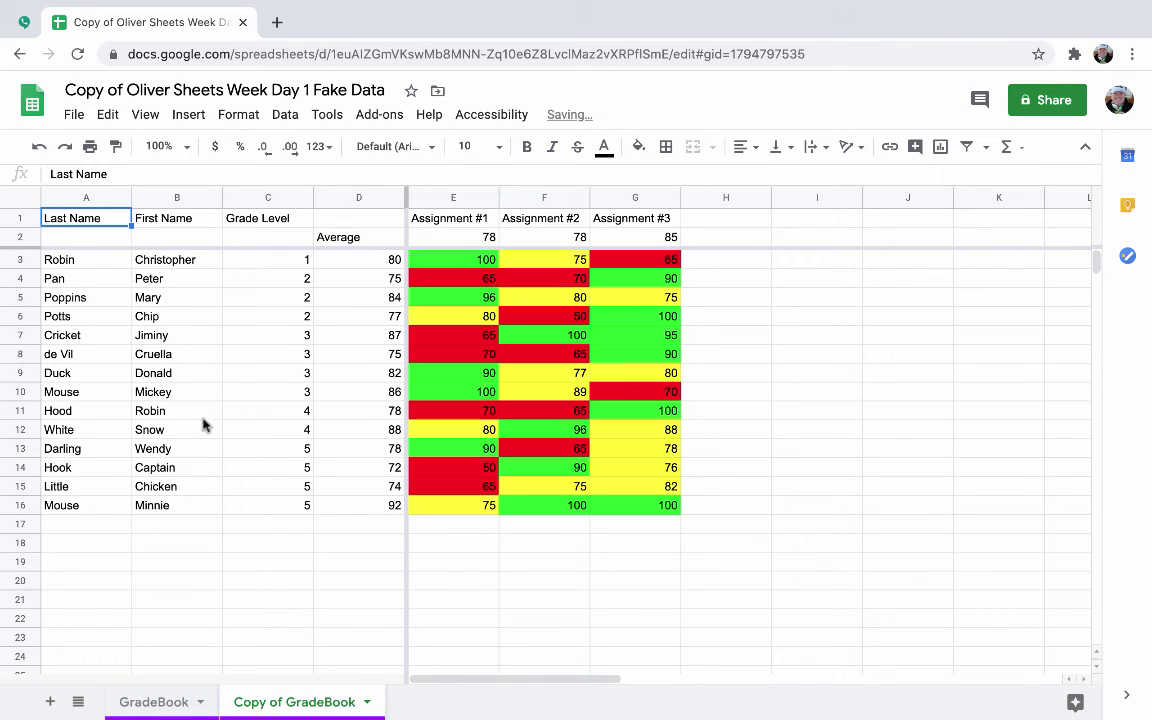
pyautogui.click(365, 702)
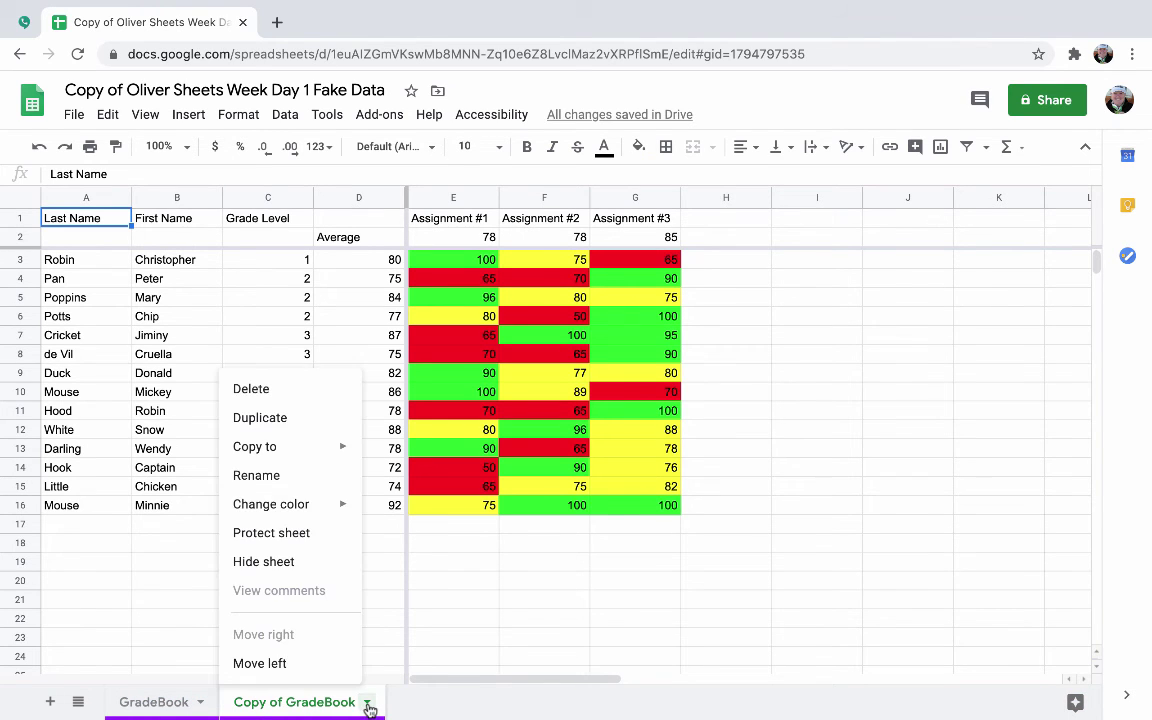
pyautogui.click(318, 478)
pyautogui.write('Sem')
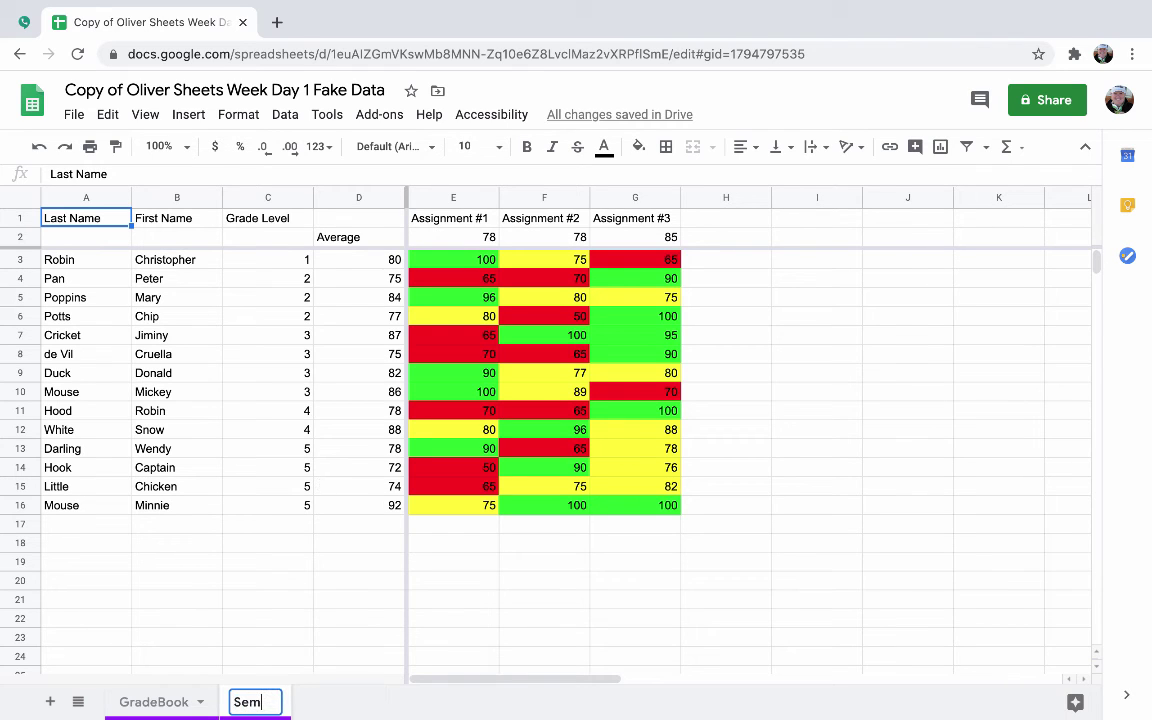
pyautogui.write(' 2 Gradebook')
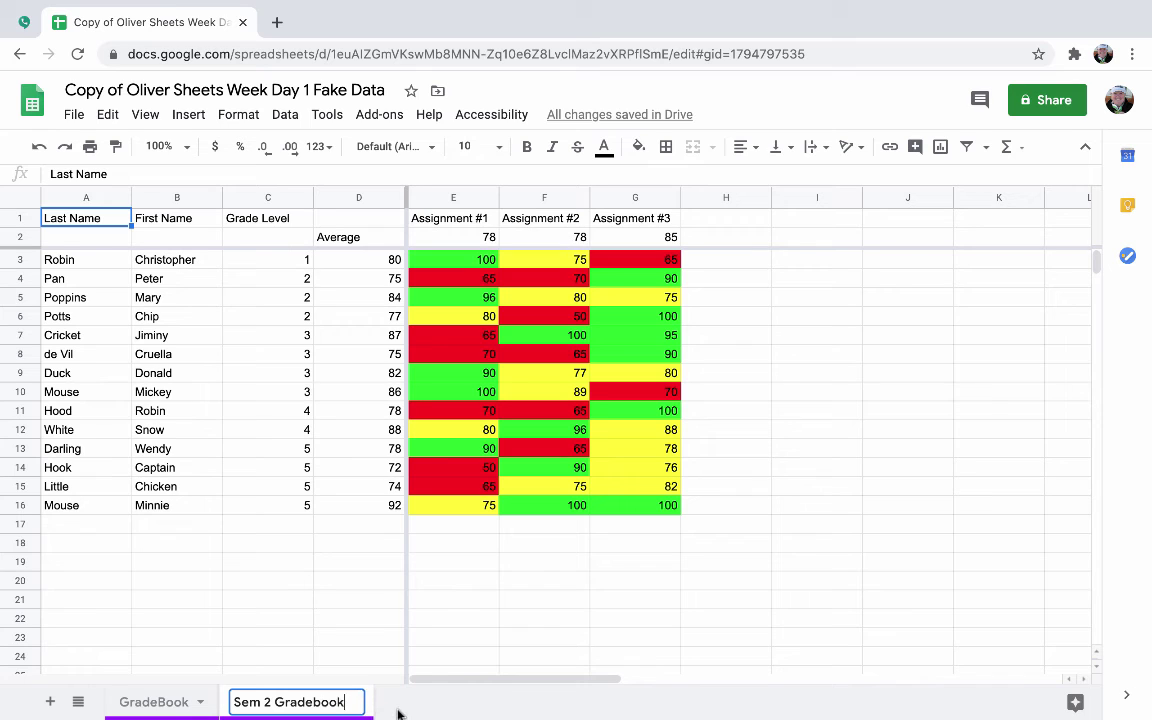
pyautogui.press('Return')
# Step: Clear all assignment scores in E3:G16 on Sem 2 Gradebook
pyautogui.moveTo(451, 256); pyautogui.dragTo(630, 510)
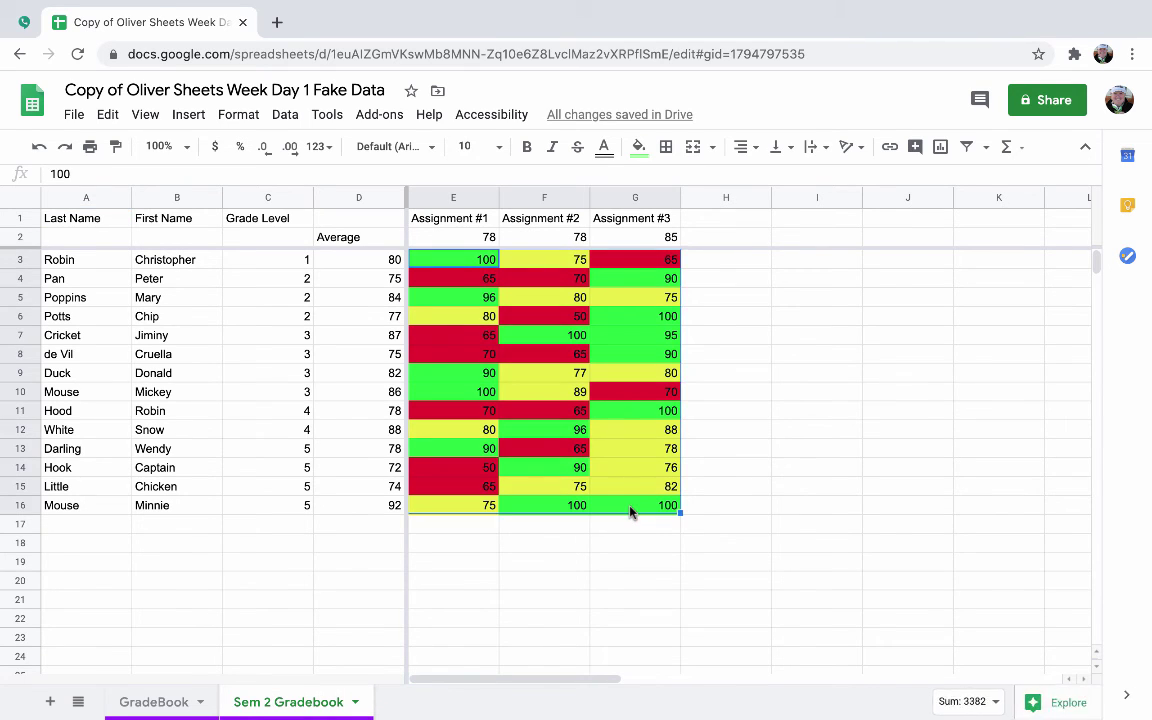
pyautogui.press('Delete')
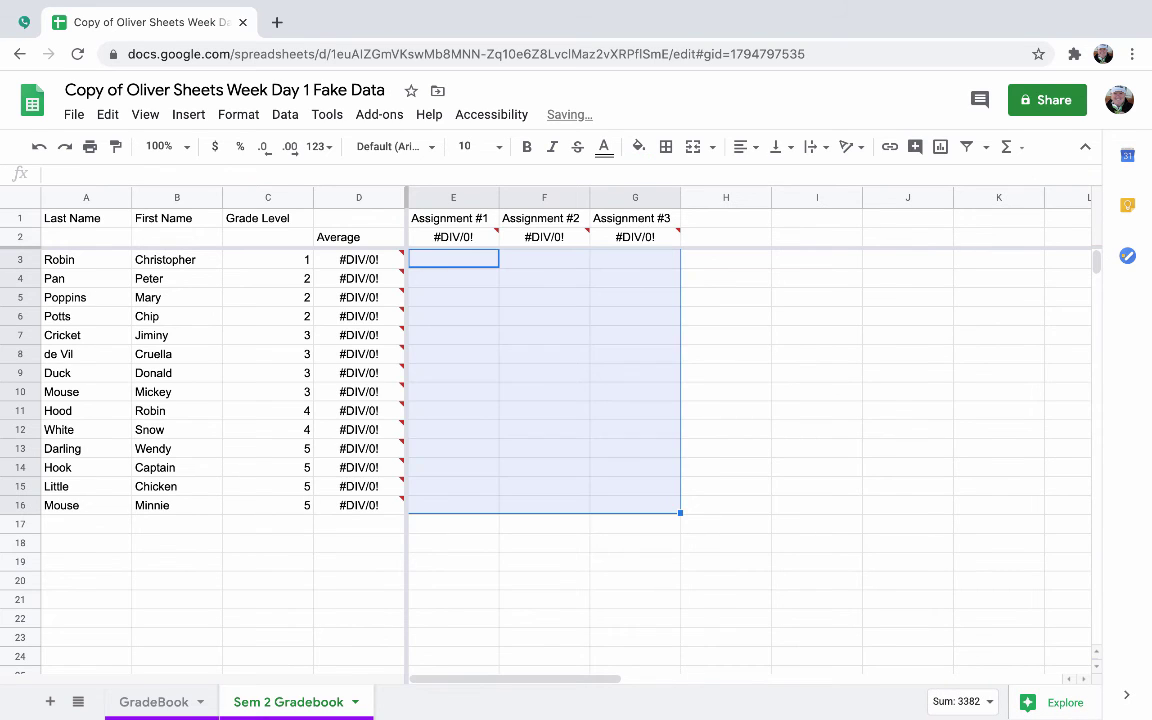
pyautogui.click(527, 548)
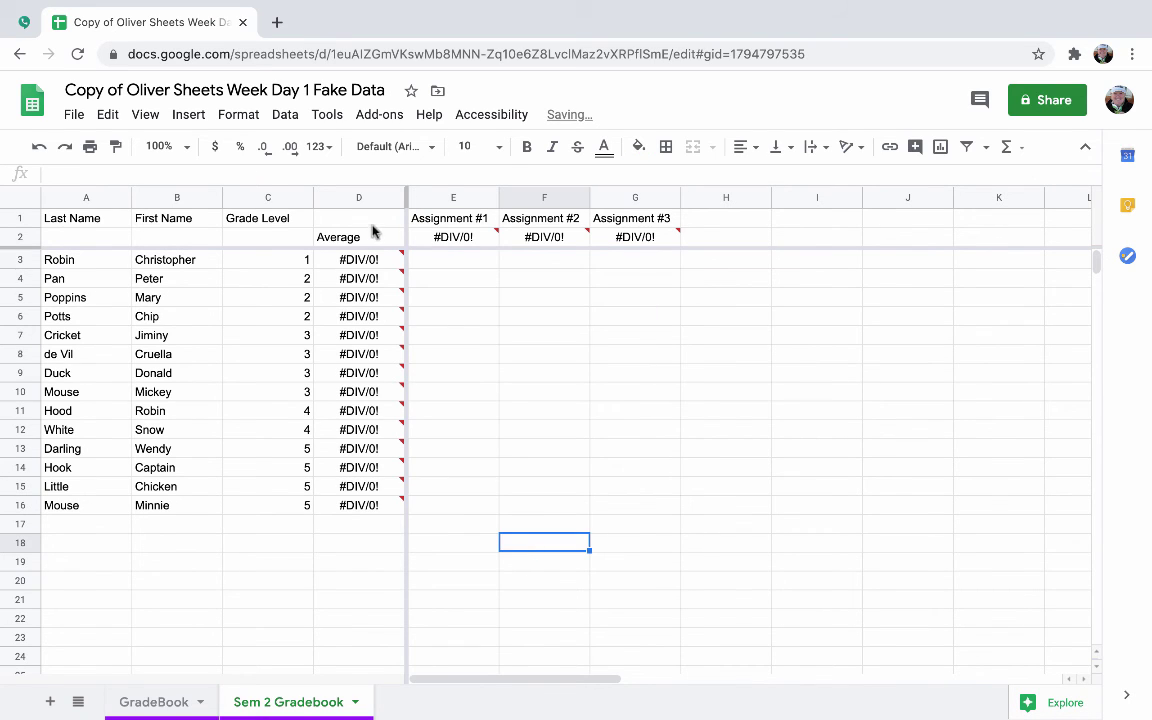
# Step: Enter scores 50, 75 and 100 for the first student, then return to GradeBook
pyautogui.moveTo(366, 496)
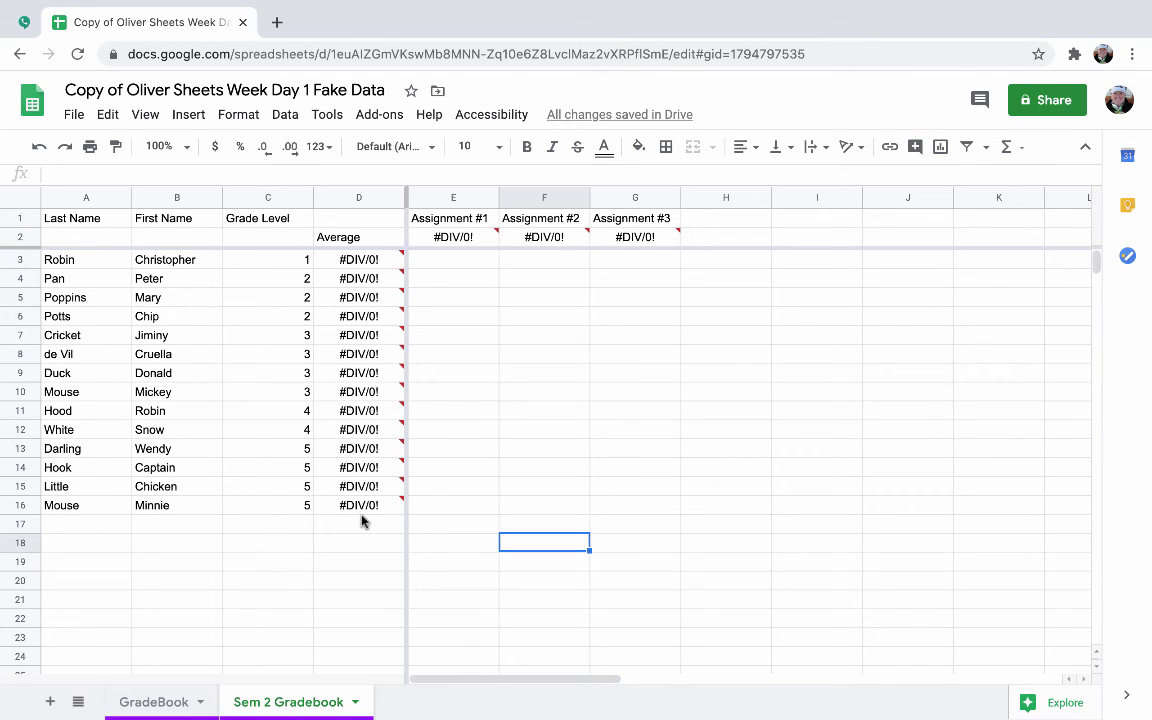
pyautogui.click(469, 264)
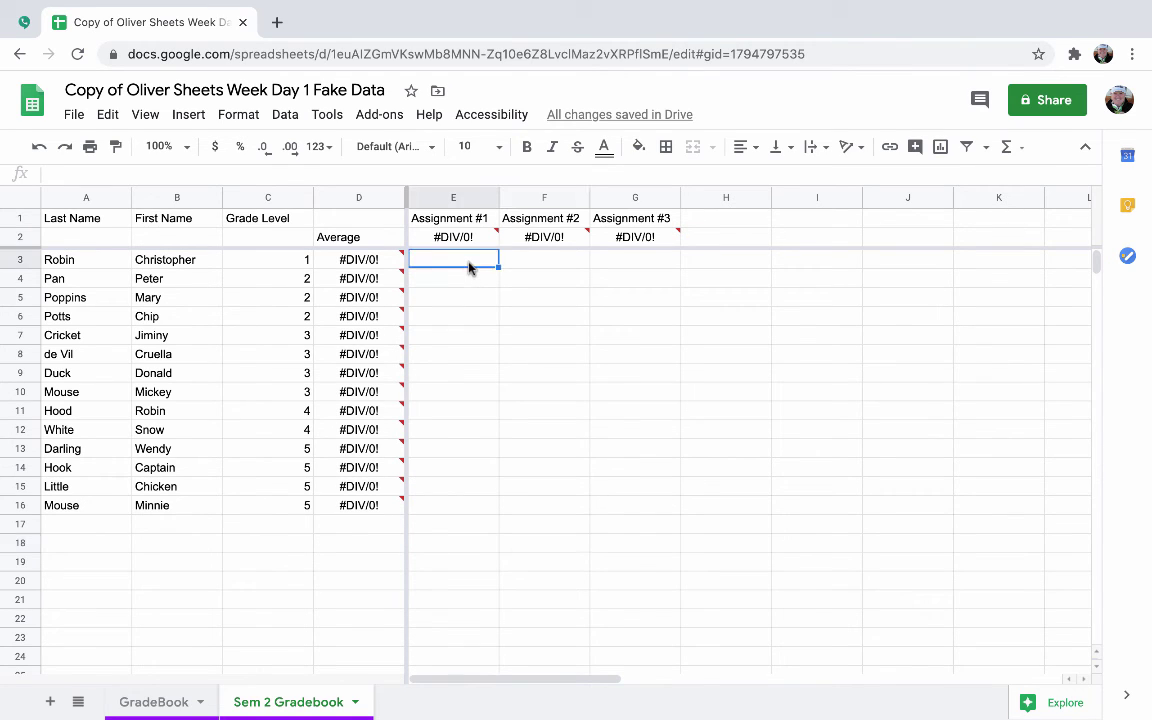
pyautogui.write('50')
pyautogui.press('Tab')
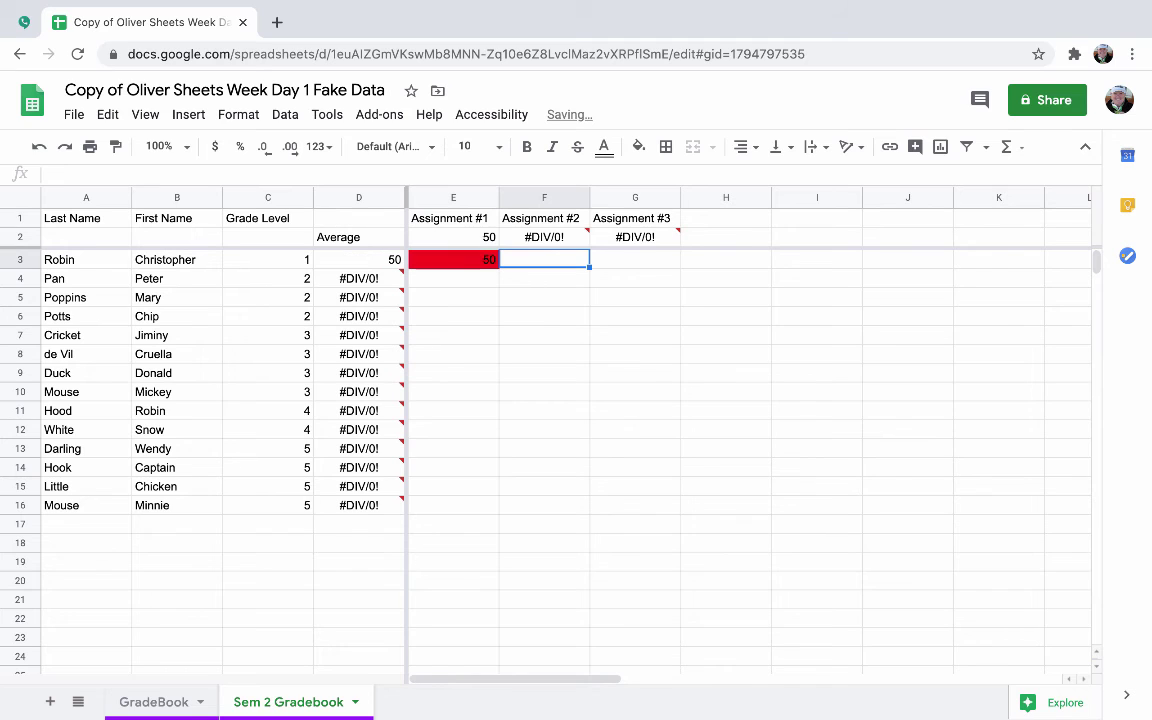
pyautogui.write('75')
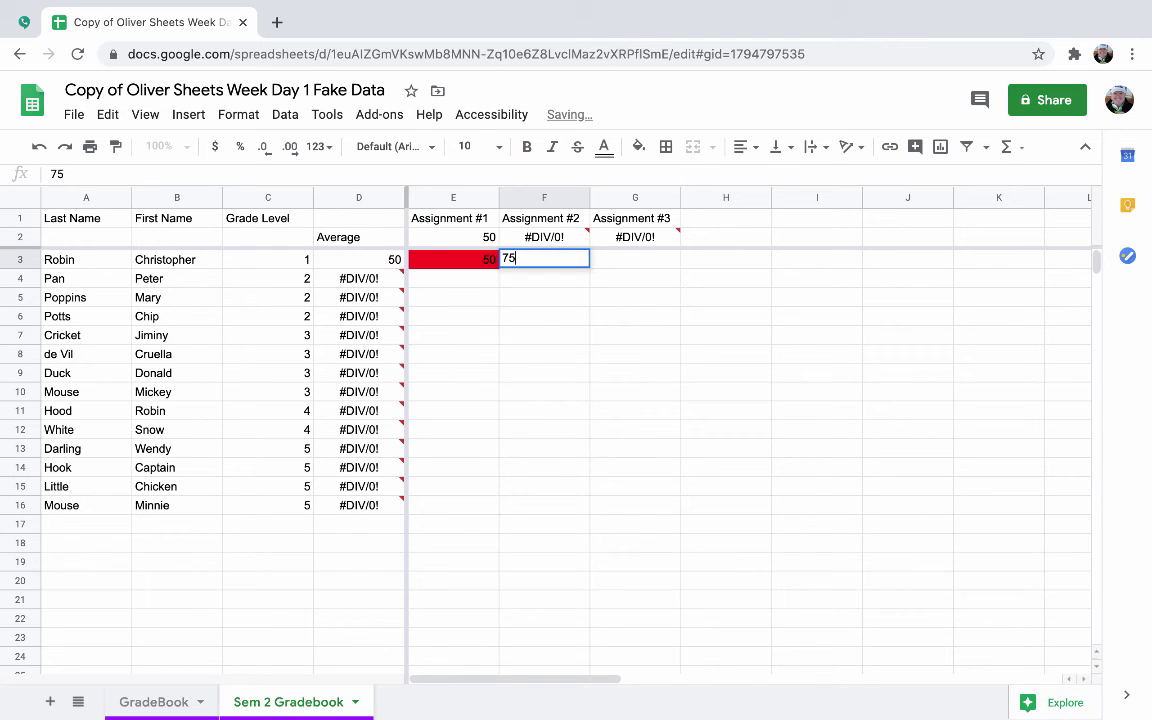
pyautogui.press('Tab')
pyautogui.write('100')
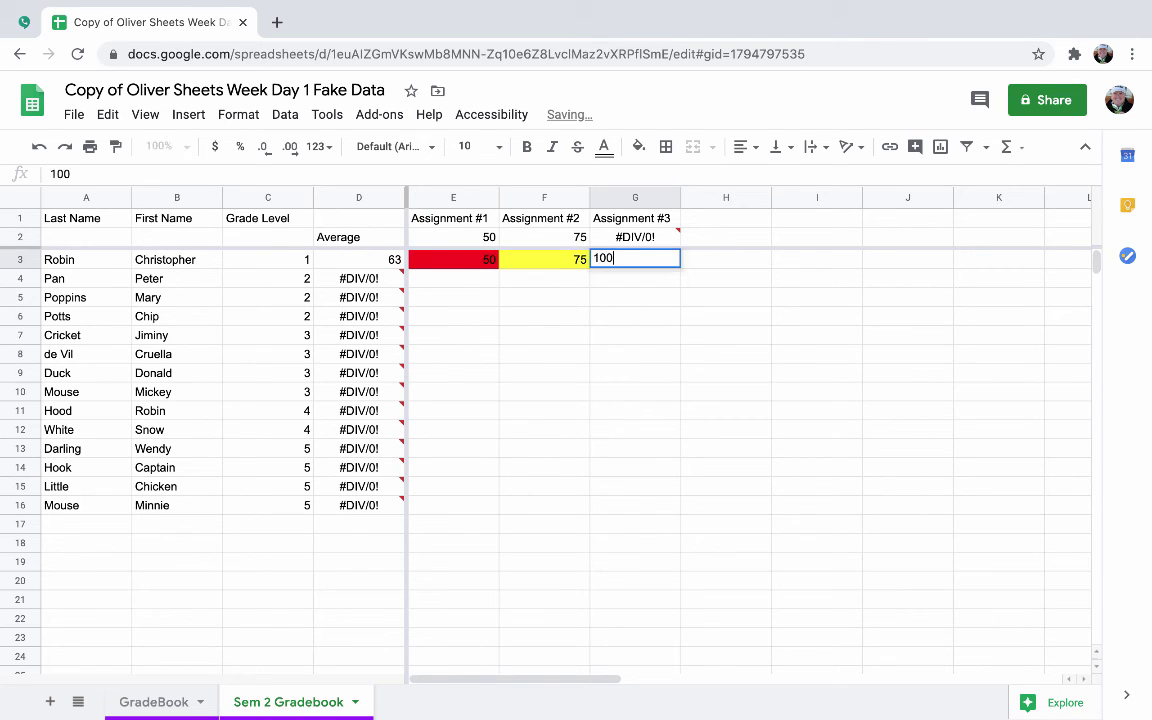
pyautogui.press('Tab')
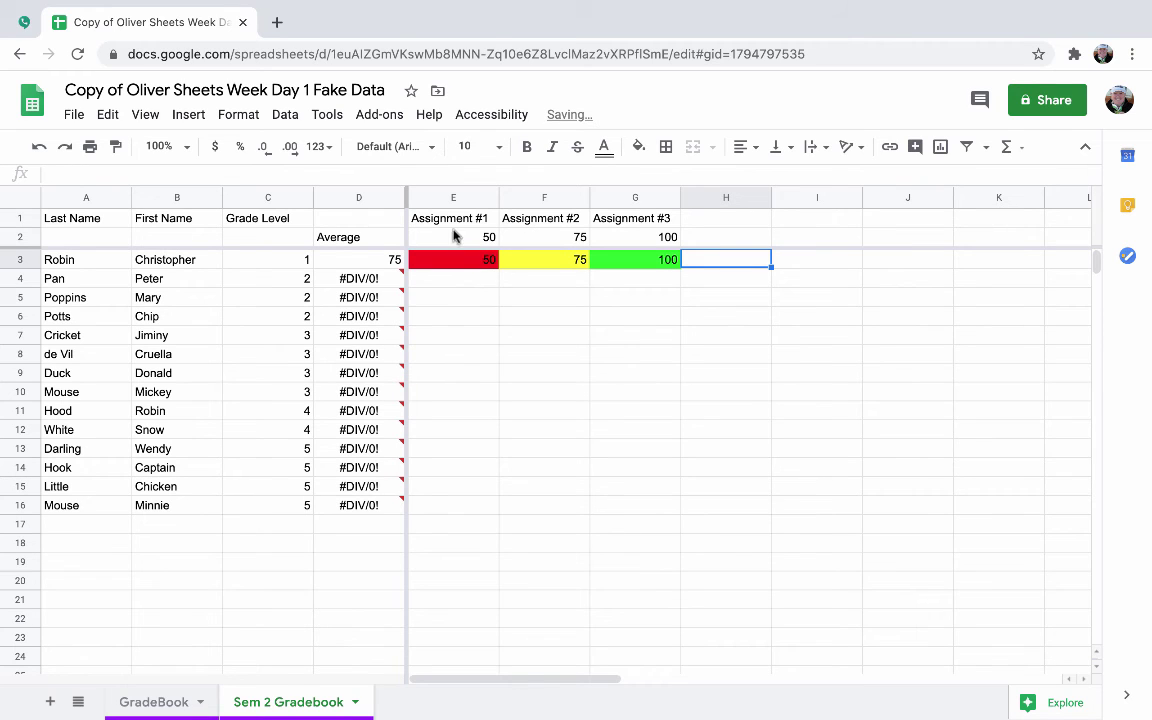
pyautogui.click(465, 284)
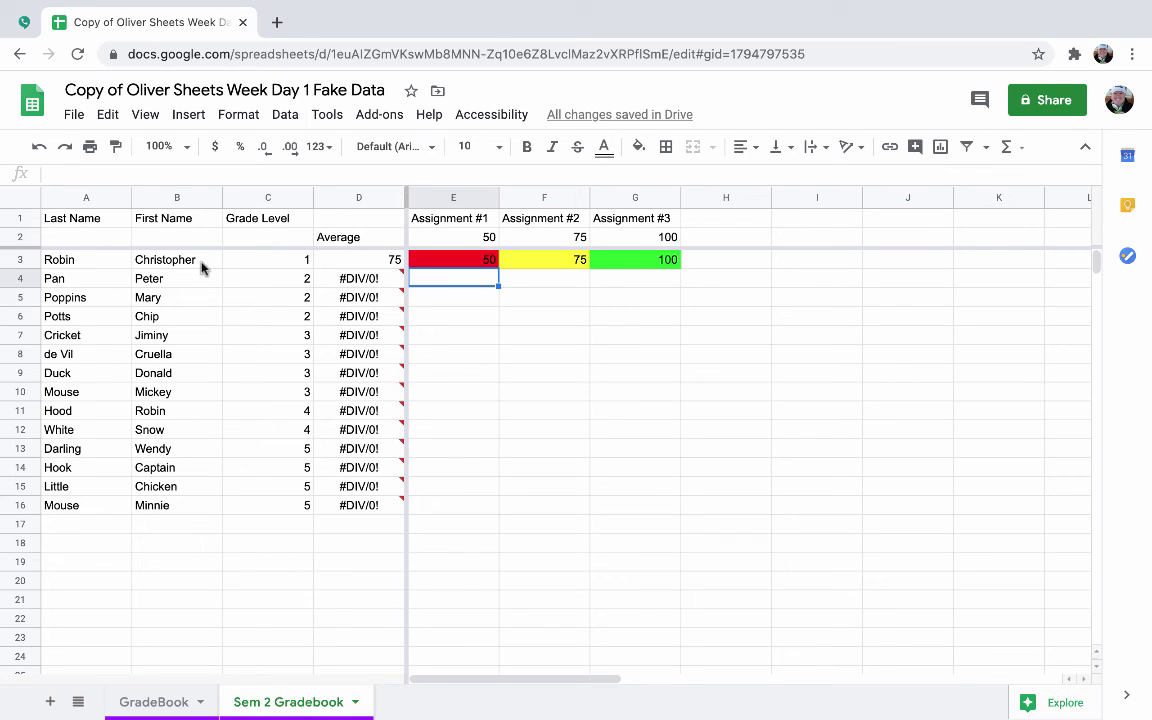
pyautogui.moveTo(381, 268)
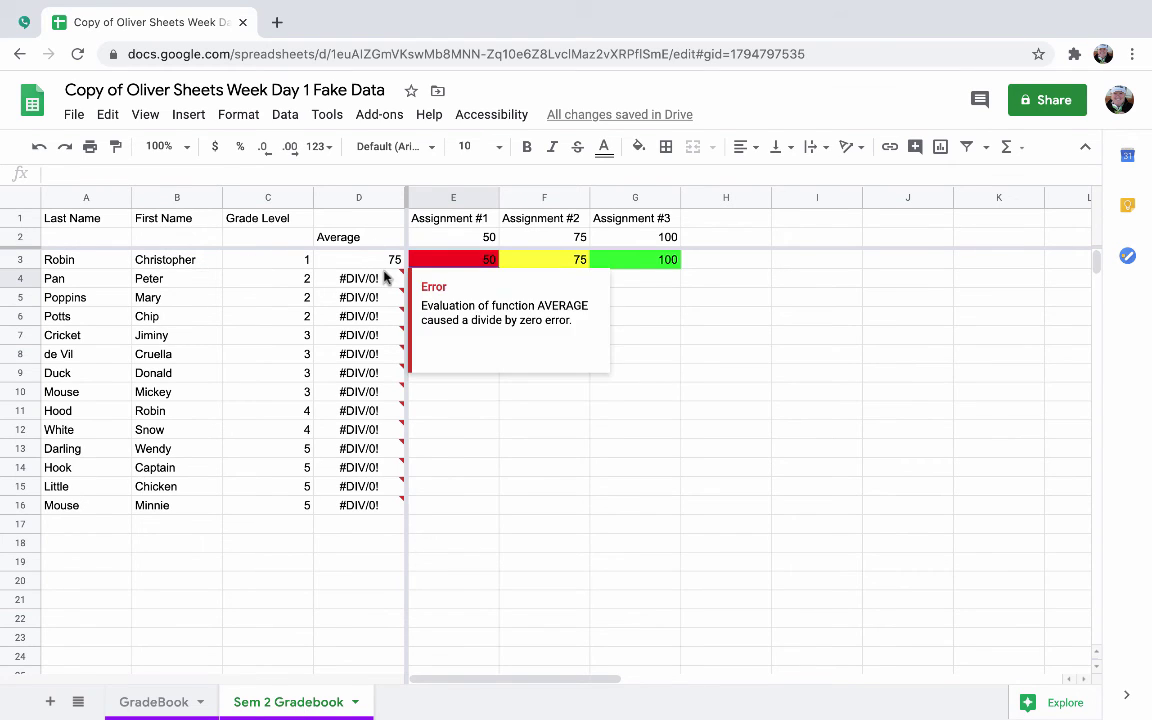
pyautogui.click(154, 701)
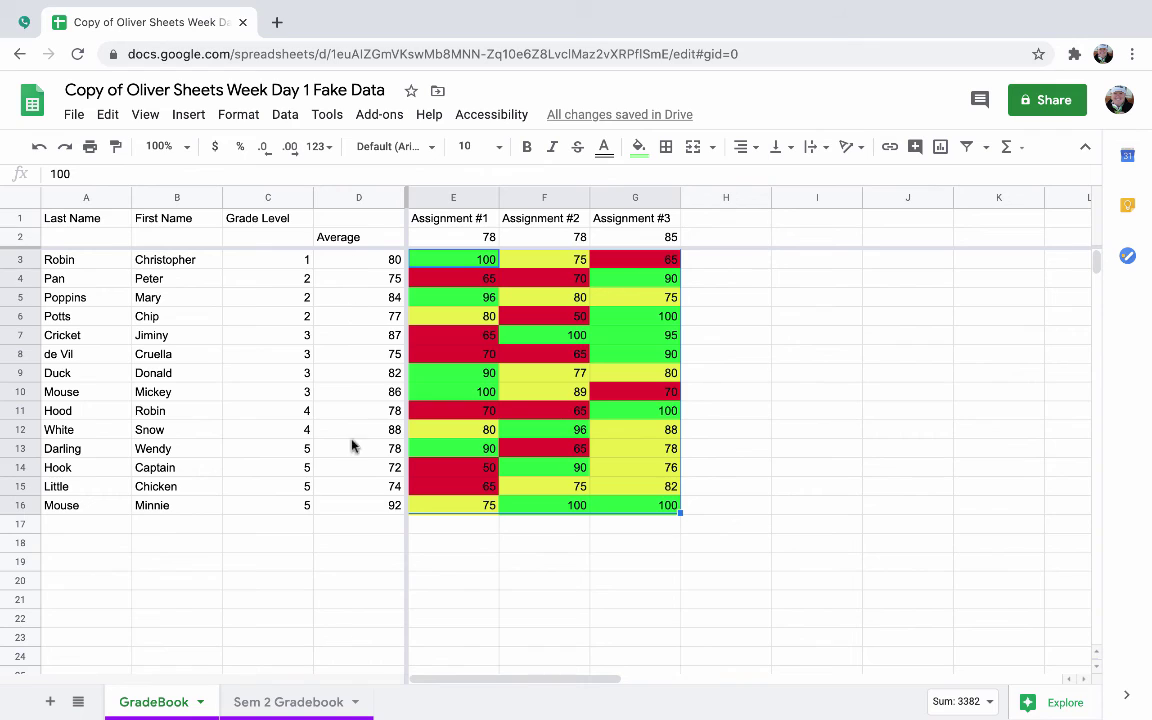
# Step: Insert a blank sheet after Sem 2 Gradebook and name it 'Phonic Inventory'
pyautogui.click(343, 703)
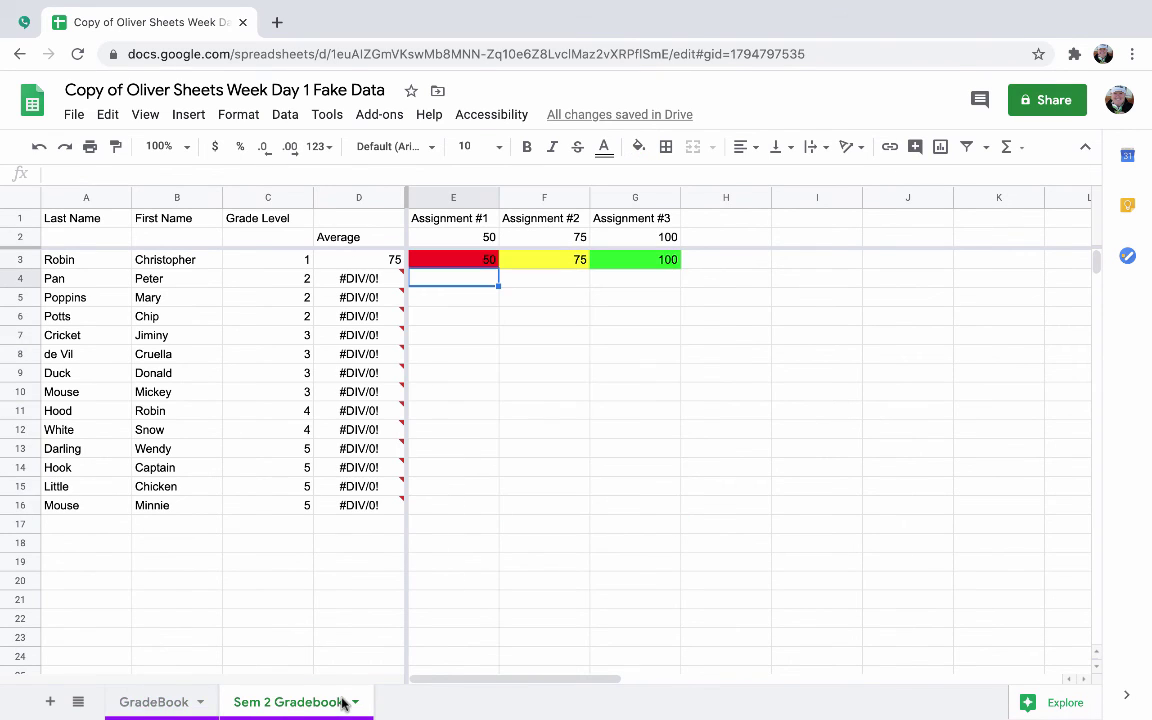
pyautogui.click(52, 703)
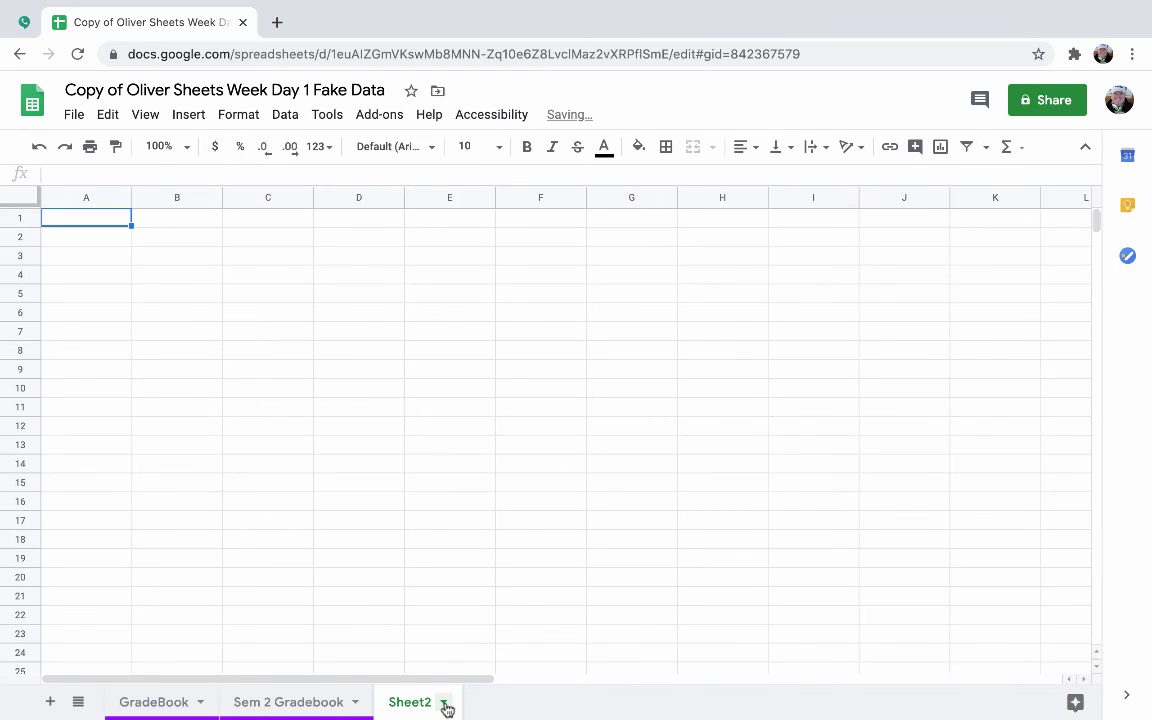
pyautogui.click(444, 703)
pyautogui.click(438, 477)
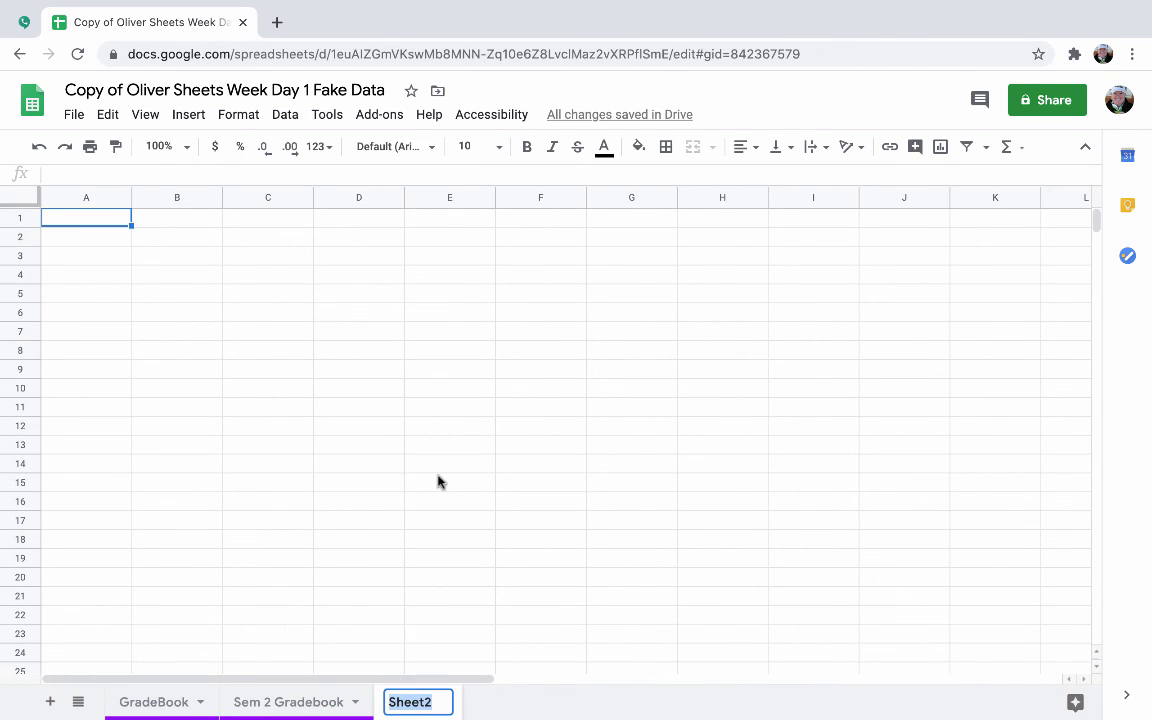
pyautogui.write('Phonic')
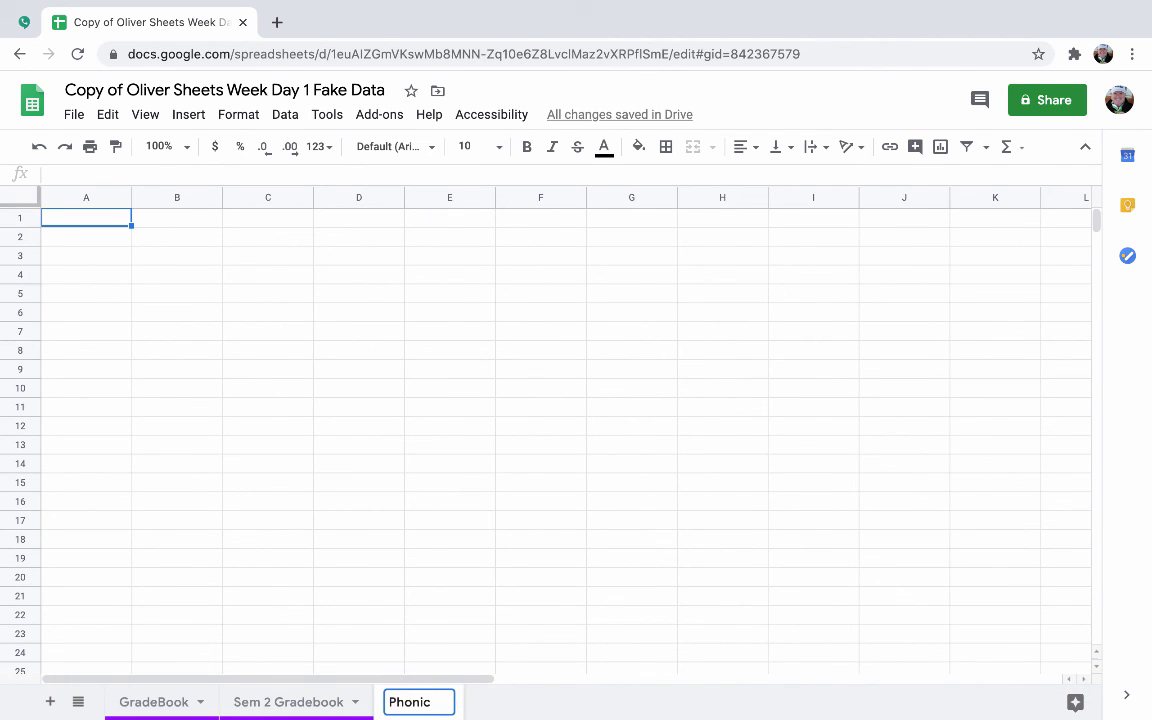
pyautogui.write(' Inventory')
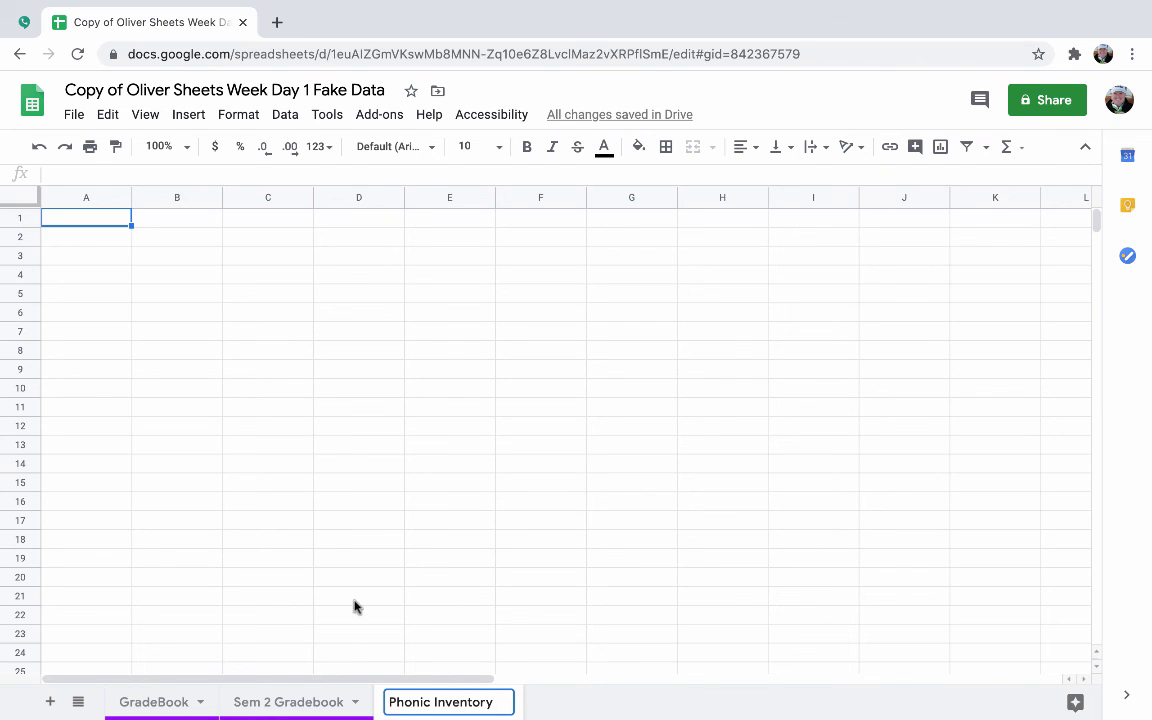
pyautogui.click(165, 704)
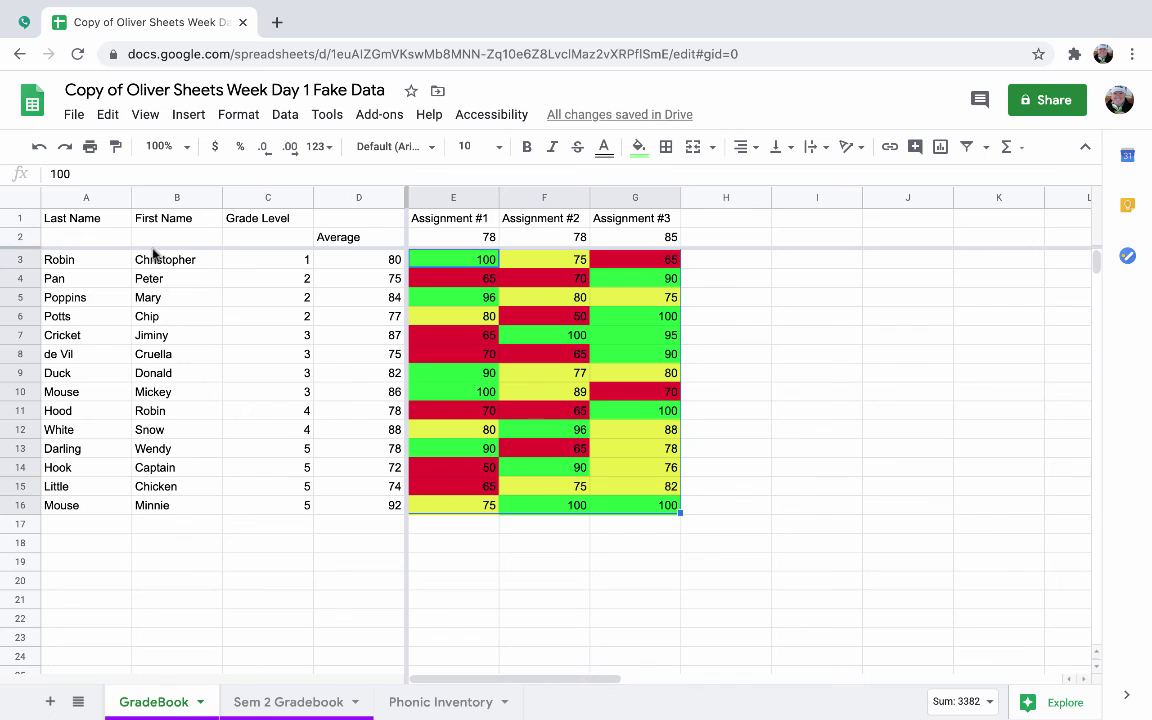
# Step: Copy the Last Name and First Name columns (A1:B16) into Phonic Inventory and freeze rows 1–2
pyautogui.moveTo(56, 219); pyautogui.dragTo(167, 507)
pyautogui.hotkey('ctrl', 'c')
pyautogui.click(445, 703)
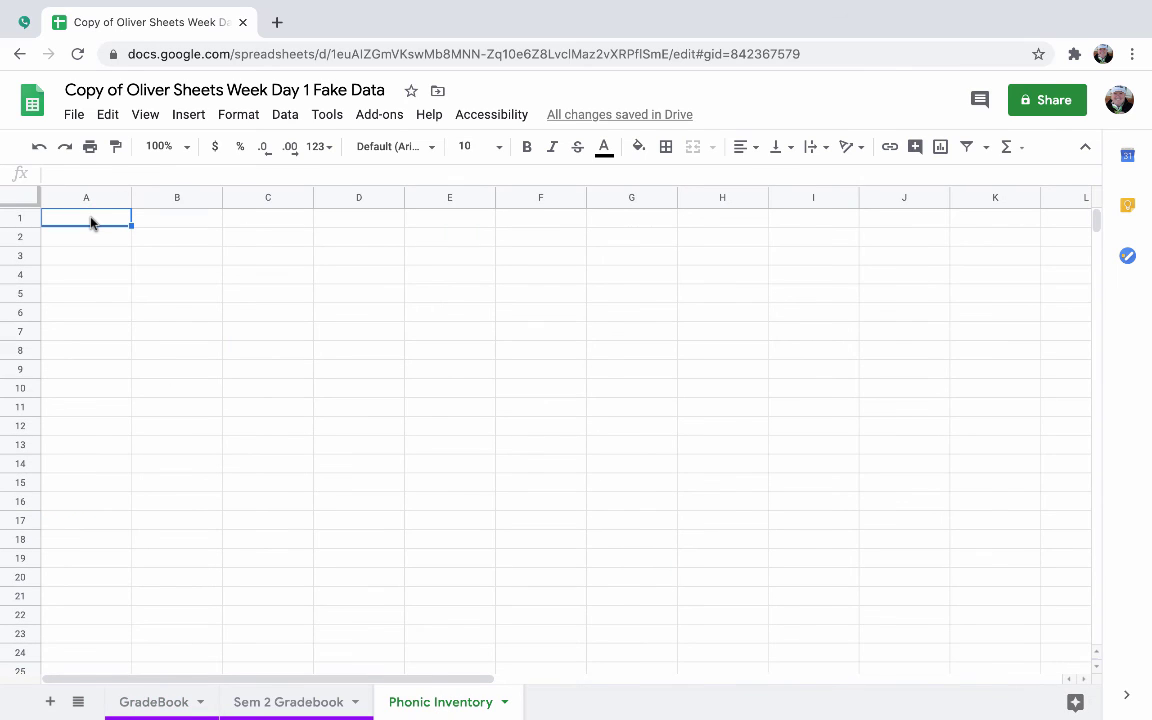
pyautogui.hotkey('ctrl', 'v')
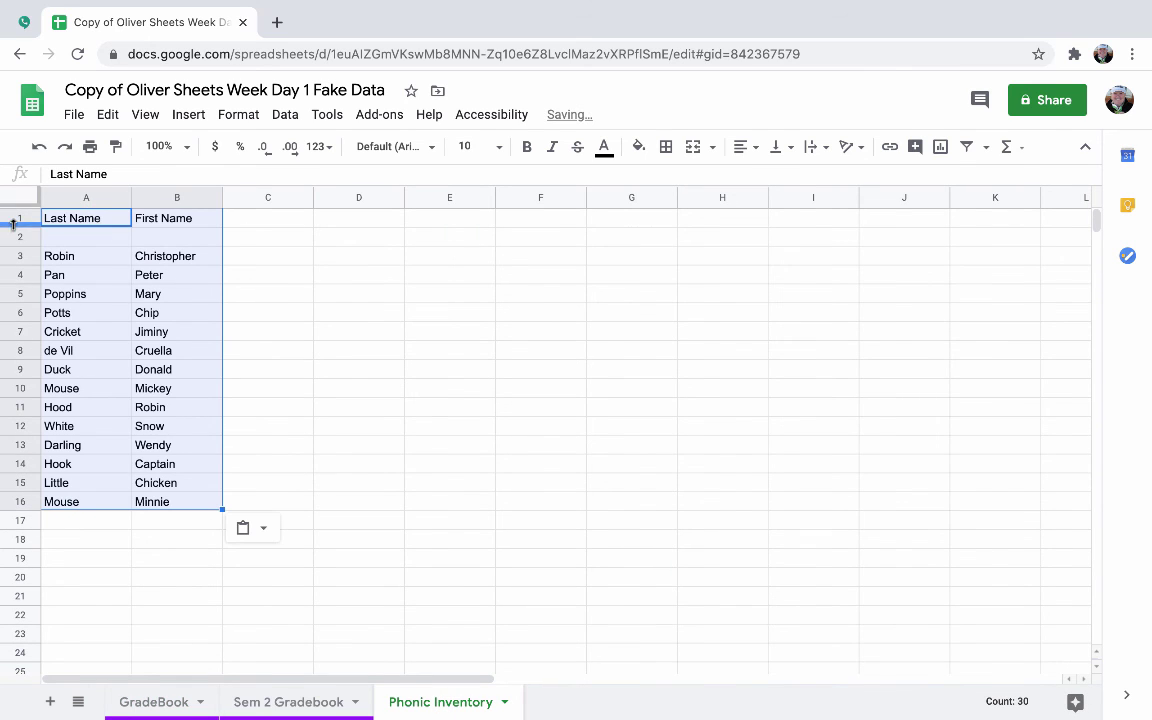
pyautogui.moveTo(26, 205); pyautogui.dragTo(24, 246)
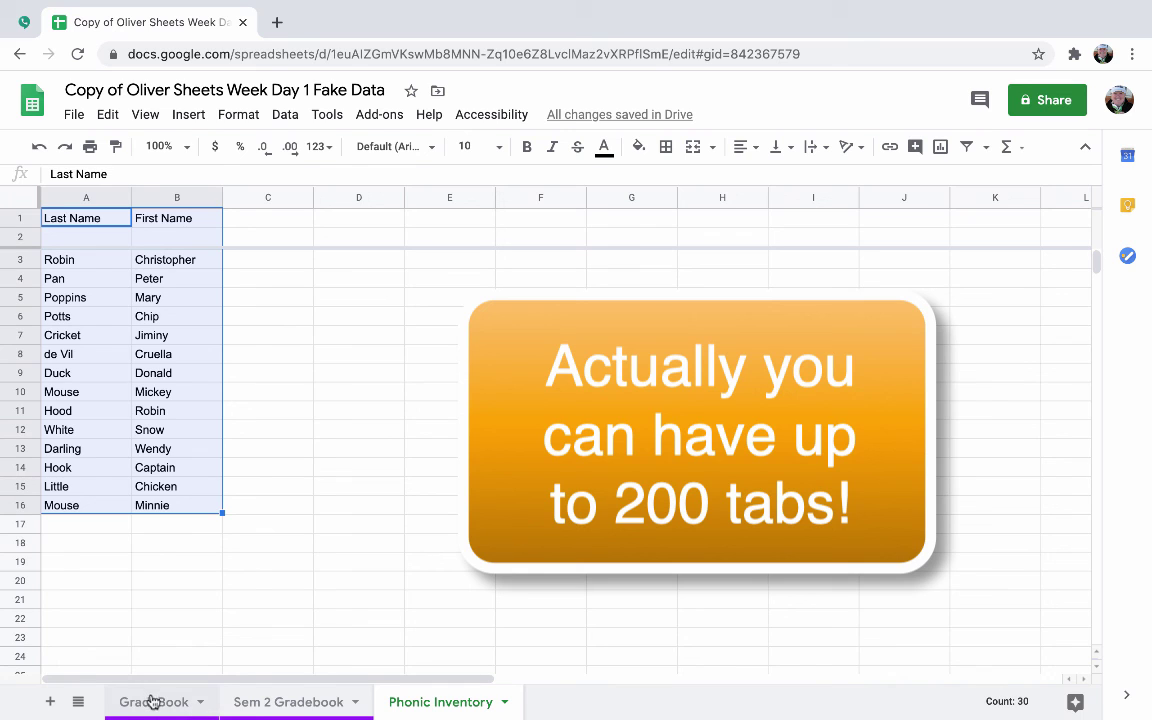
# Step: Move the GradeBook tab after Phonic Inventory, then add blank sheets Sheet3 through Sheet9
pyautogui.moveTo(152, 702); pyautogui.dragTo(486, 699)
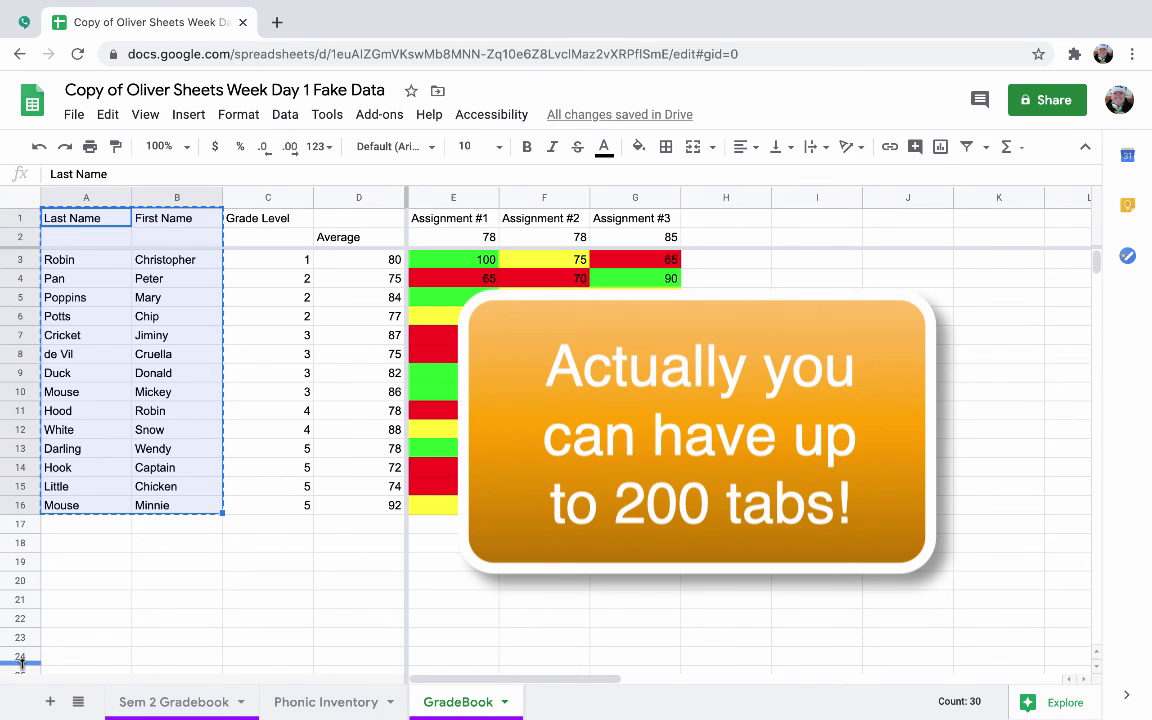
pyautogui.click(47, 705)
pyautogui.click(47, 705)
pyautogui.click(46, 706)
pyautogui.click(46, 706)
pyautogui.click(46, 706)
pyautogui.click(46, 706)
pyautogui.click(46, 706)
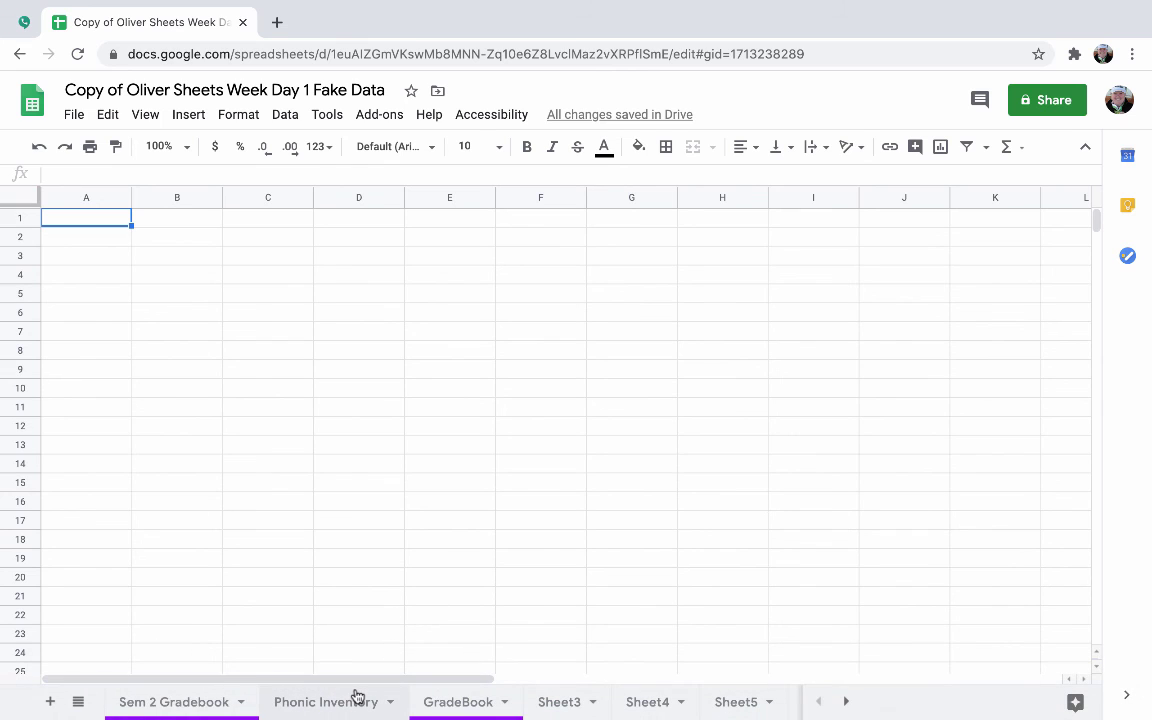
# Step: Shift the Sheet3 tab later in the sheet order
pyautogui.click(563, 704)
pyautogui.moveTo(732, 698); pyautogui.dragTo(663, 706)
pyautogui.scroll(3, 288, 689)
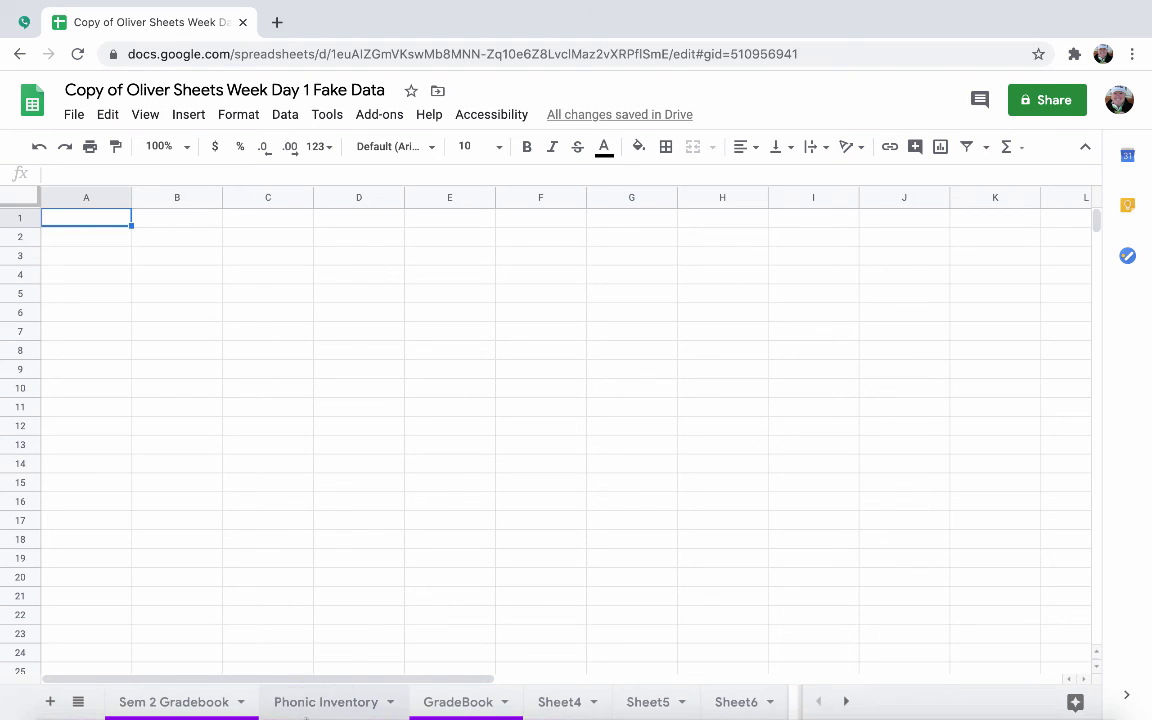
pyautogui.moveTo(306, 700)
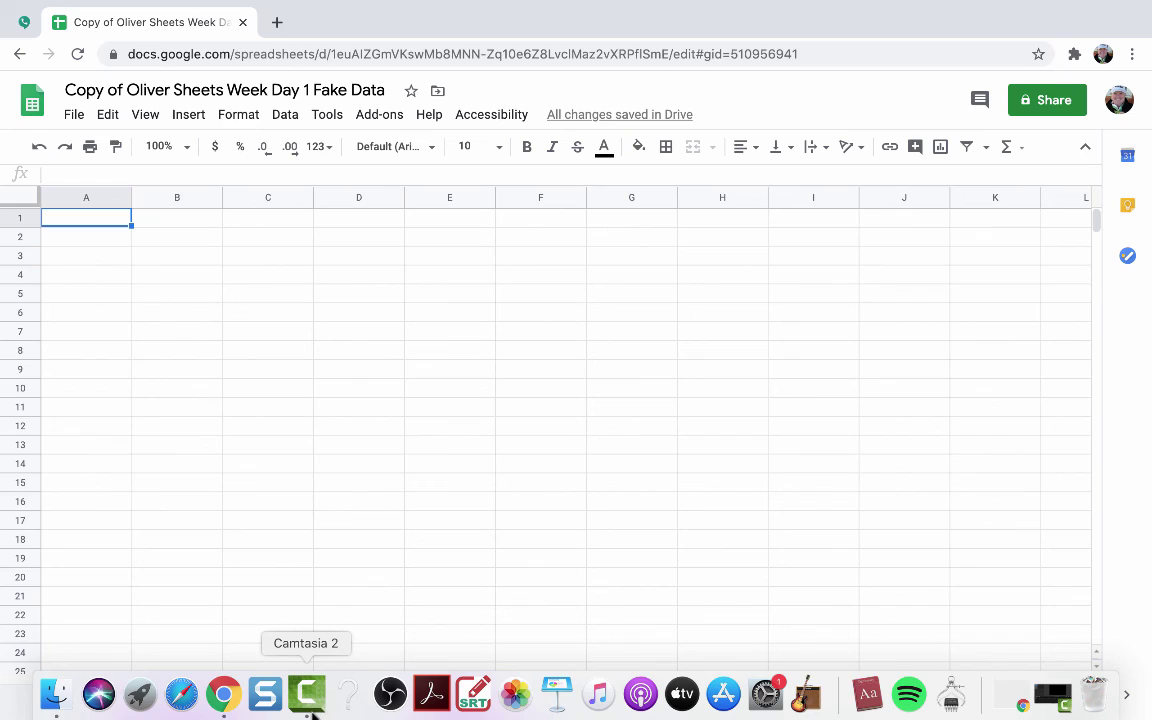